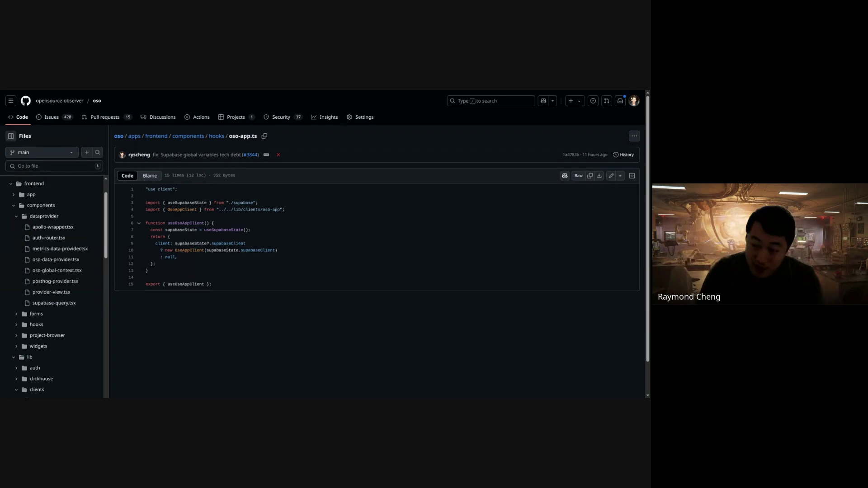
- Scroll the Files tree to lib/clients and open that folder's oso-app.ts client file
scroll(87, 269, down, 3)
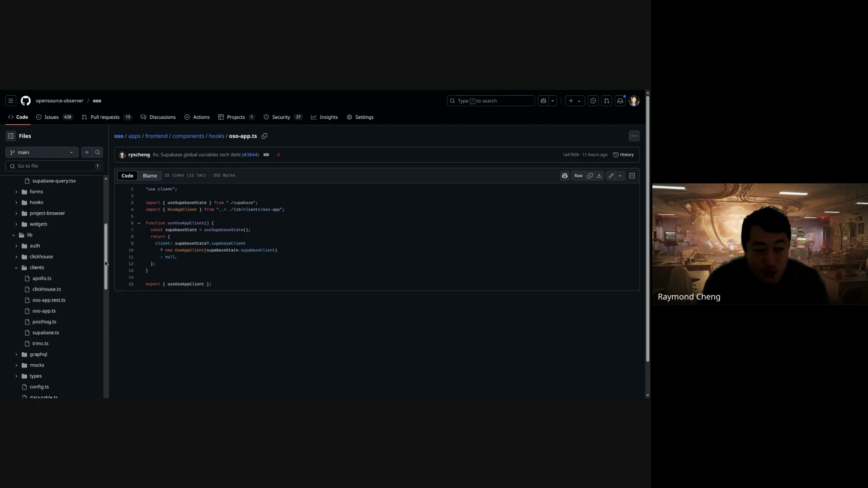
scroll(44, 228, up, 4)
scroll(56, 301, down, 1)
scroll(56, 301, down, 2)
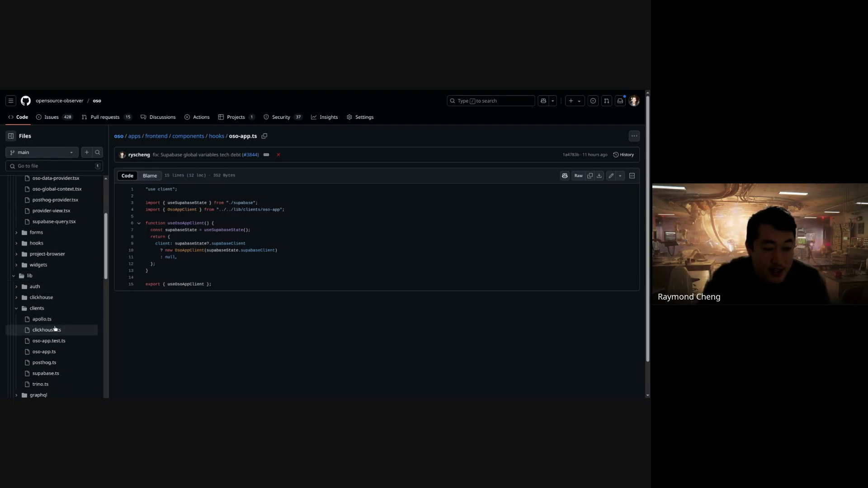
click(60, 354)
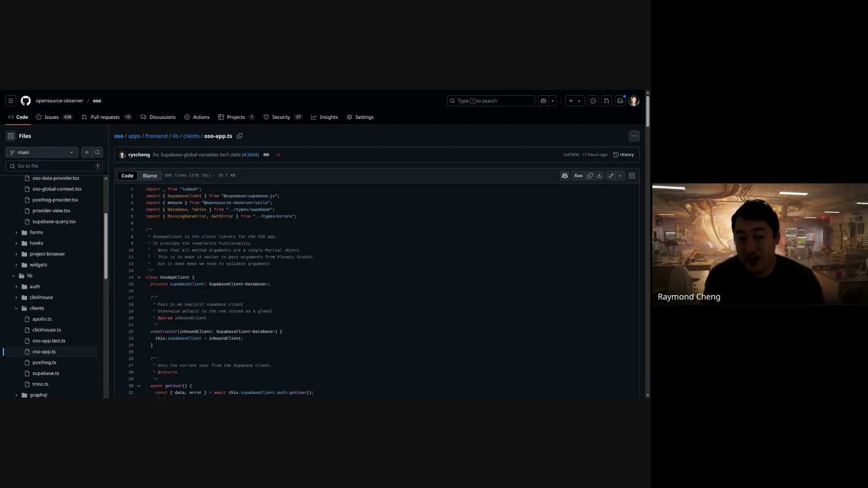
- Show the 21 references to supabaseClient from the constructor on lines 22–23
double_click(165, 332)
click(183, 338)
drag(266, 344, 255, 325)
click(255, 324)
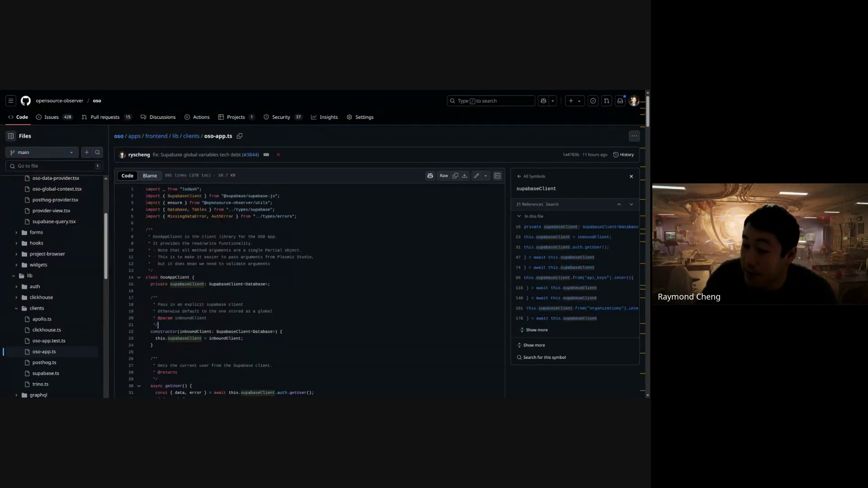
- Read down oso-app.ts through the getUser and updateMyUserProfile methods, highlighting their lines
scroll(362, 317, down, 1)
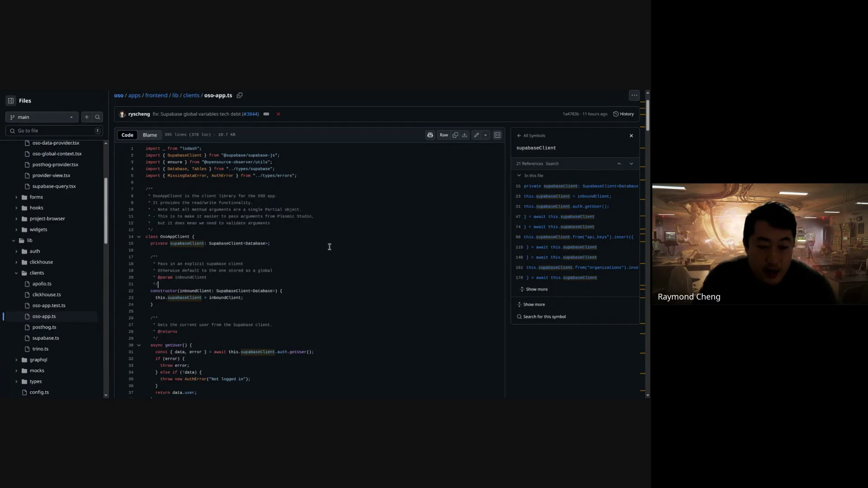
scroll(316, 248, down, 1)
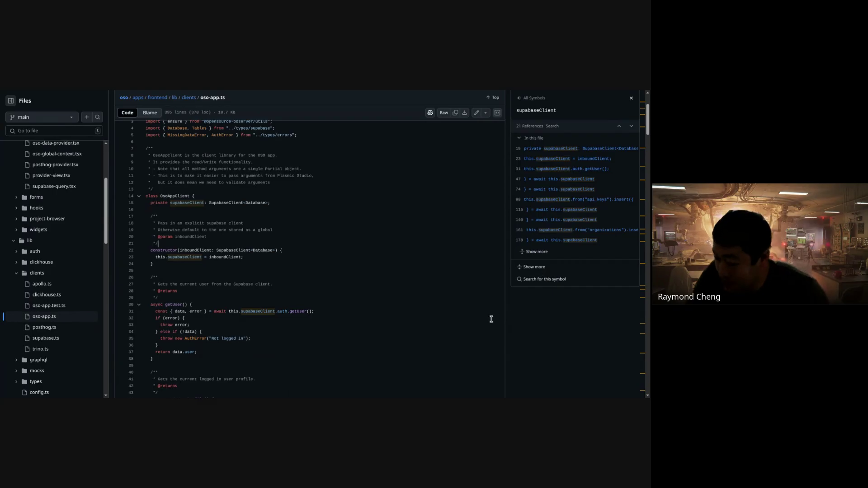
scroll(235, 297, down, 1)
drag(187, 250, 256, 244)
click(262, 321)
click(255, 245)
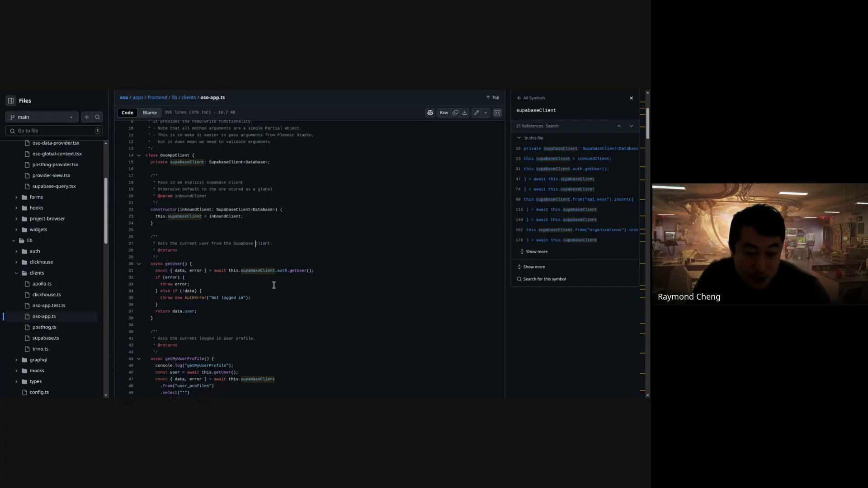
scroll(218, 270, down, 2)
drag(218, 270, 258, 238)
scroll(320, 362, down, 4)
click(322, 360)
click(258, 239)
drag(181, 257, 247, 364)
click(247, 364)
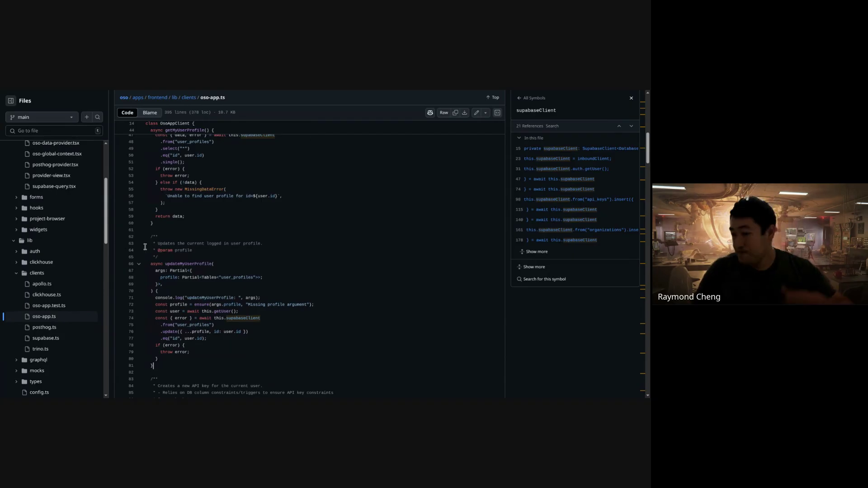
- Review getMyApiKeys and deleteApiKey, then load deleteApiKey's definition and references
scroll(321, 285, down, 3)
scroll(321, 287, down, 5)
scroll(337, 354, down, 1)
drag(337, 354, 305, 234)
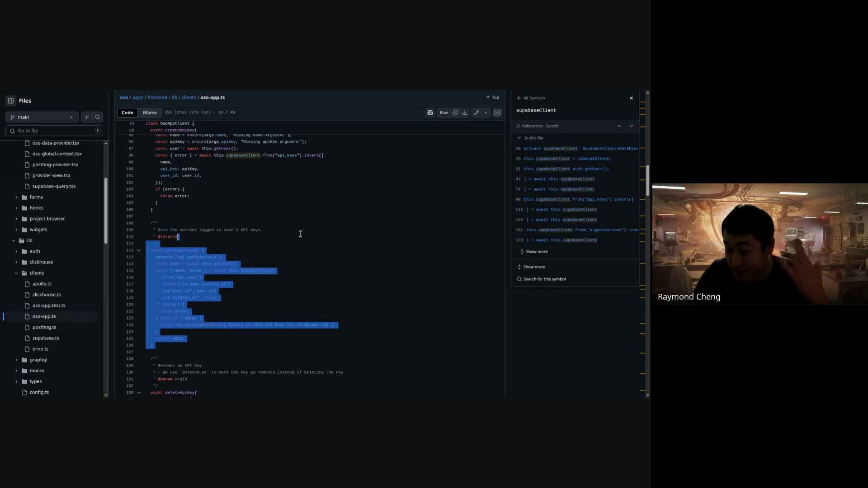
click(295, 215)
scroll(295, 220, down, 4)
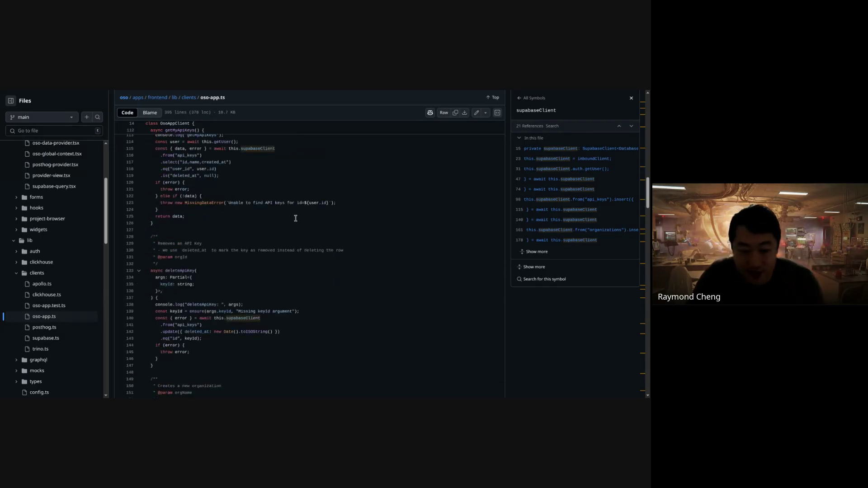
scroll(294, 220, down, 1)
drag(279, 211, 267, 318)
click(268, 317)
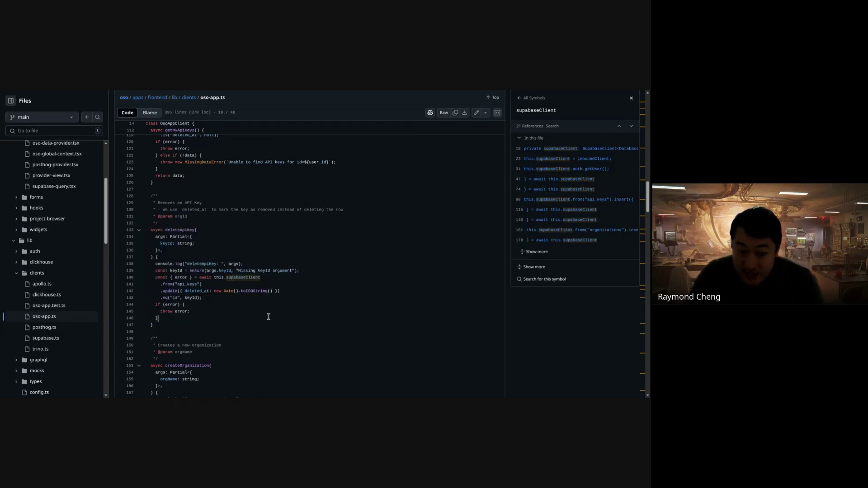
drag(161, 201, 201, 316)
click(199, 318)
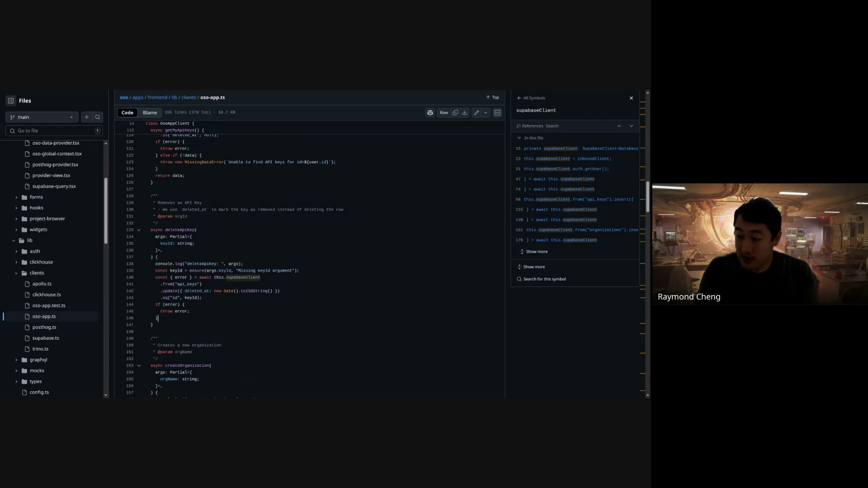
click(173, 230)
- Review deleteApiKey's update query and list the 7 references to toISOString
click(209, 245)
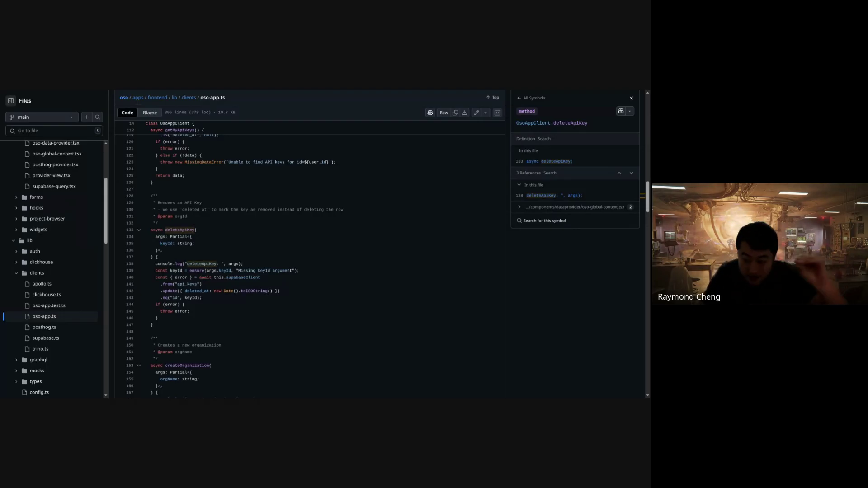
drag(292, 176, 333, 291)
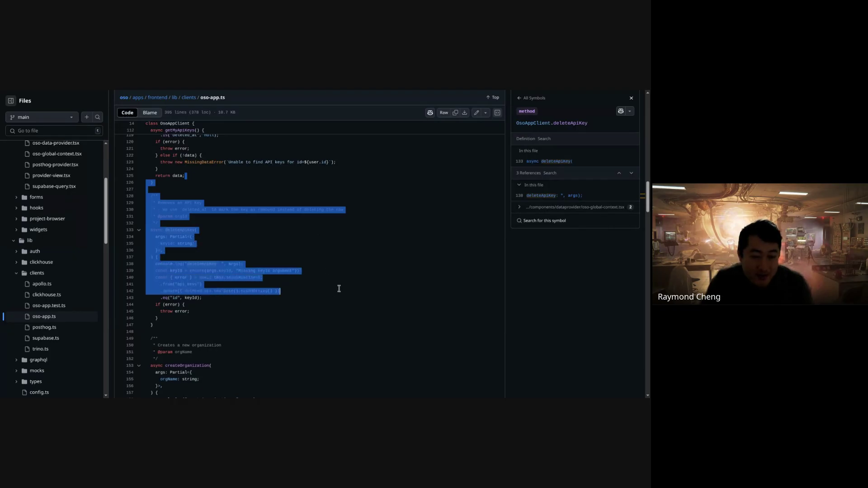
drag(346, 325, 351, 303)
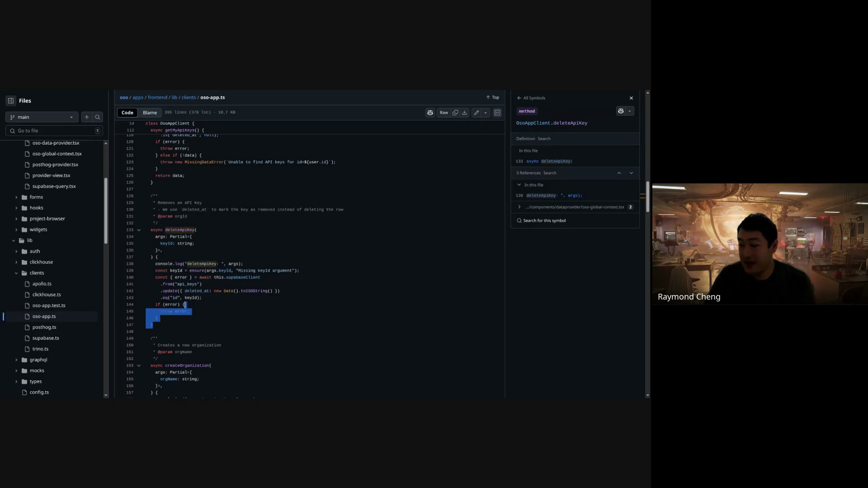
click(192, 210)
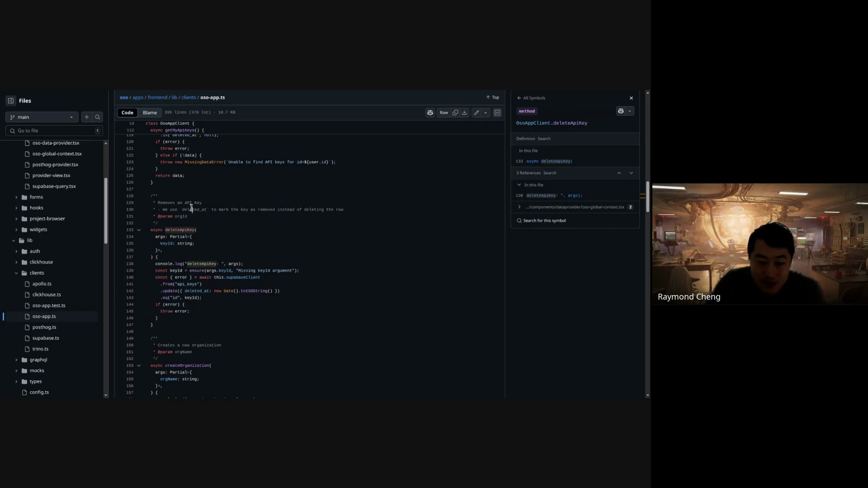
drag(166, 284, 208, 310)
click(208, 311)
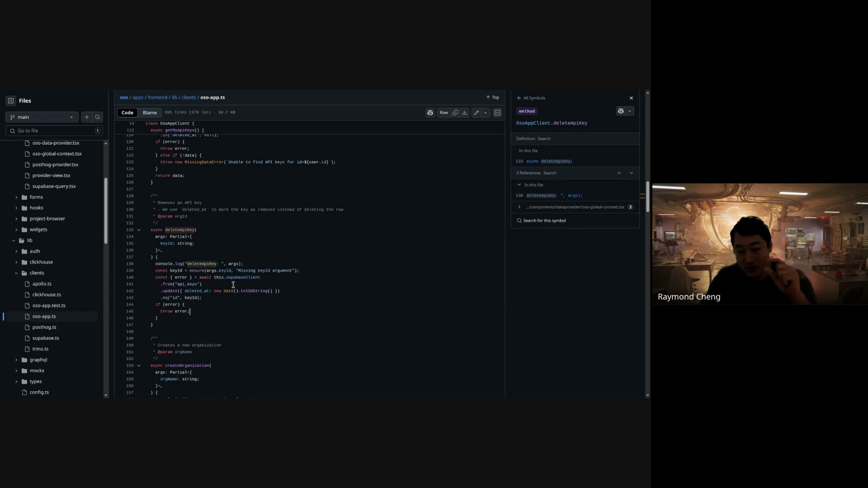
click(256, 292)
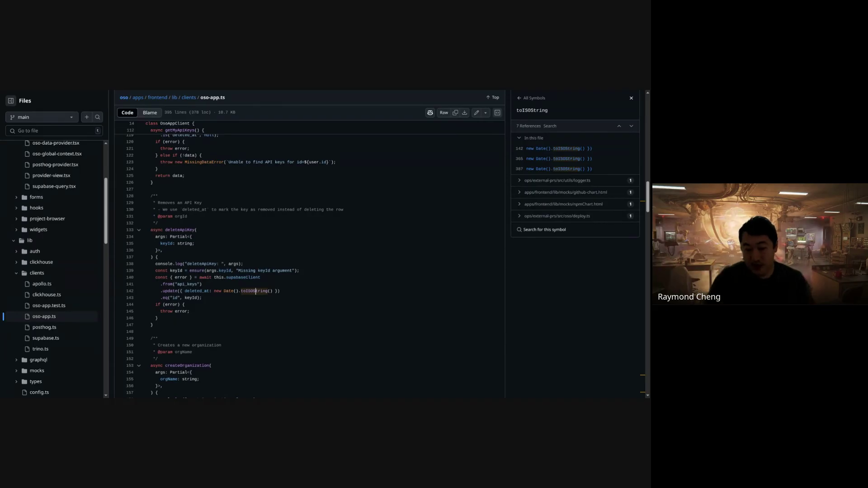
- Show the references to deleted_at and review the deleteApiKey body
click(202, 291)
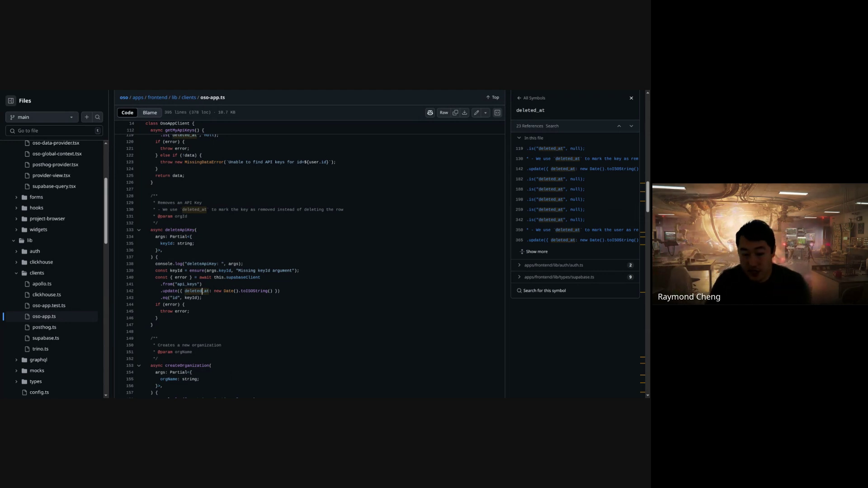
drag(222, 271, 245, 314)
click(245, 314)
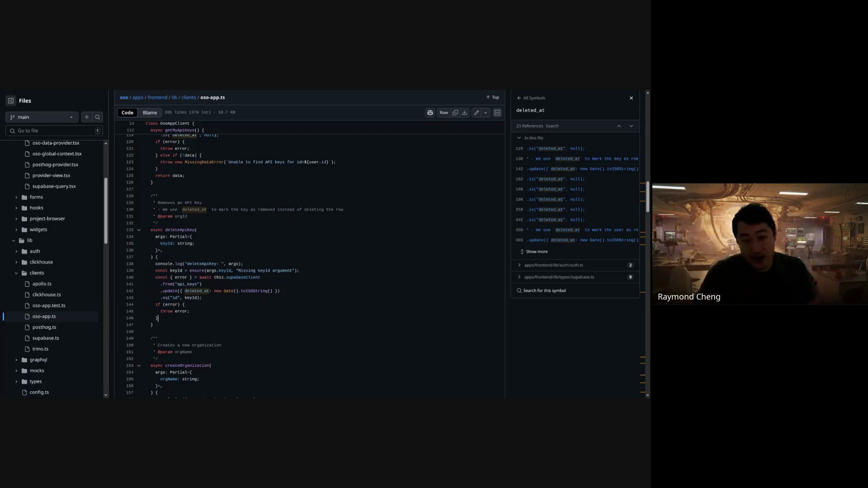
- Scroll down to createOrganization and review its code
scroll(225, 281, down, 5)
drag(235, 156, 280, 285)
click(280, 285)
click(278, 291)
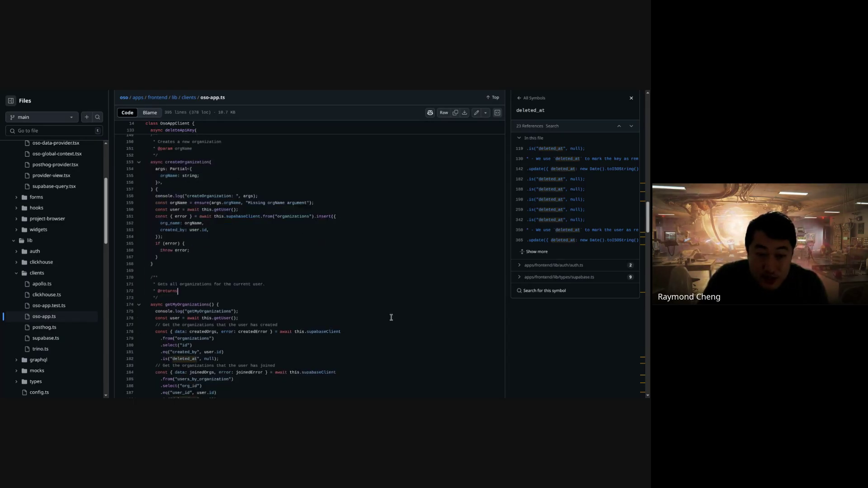
scroll(387, 317, down, 3)
drag(387, 317, 355, 184)
click(355, 184)
- Read addUserToOrganizationByEmail, then open oso-app.test.ts from the Files tree
scroll(355, 184, down, 1)
scroll(364, 251, down, 2)
scroll(363, 252, up, 2)
scroll(363, 252, down, 5)
scroll(345, 243, down, 10)
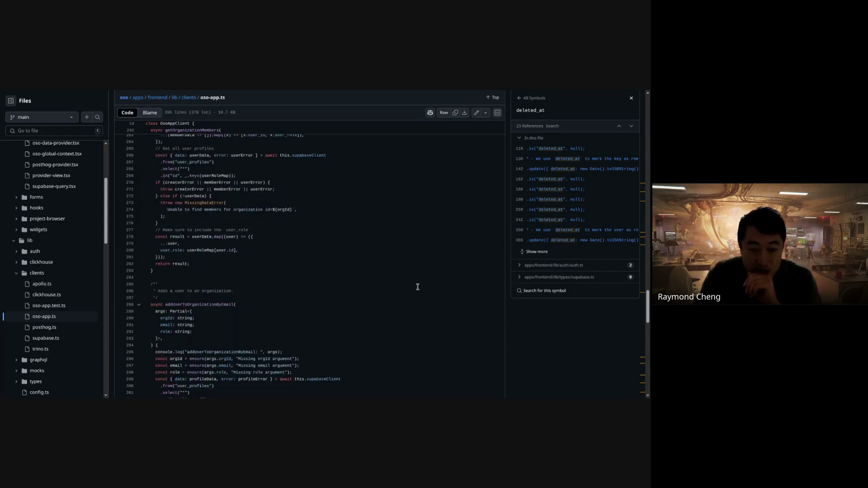
drag(300, 361, 264, 227)
click(261, 228)
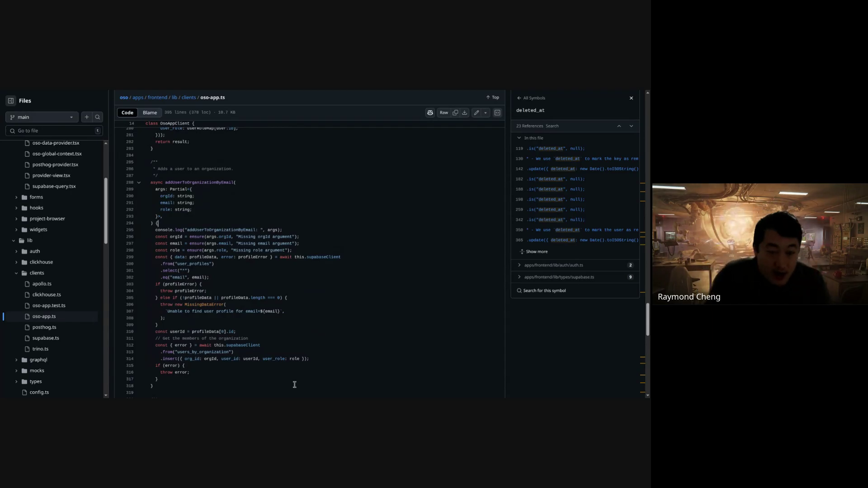
scroll(312, 368, down, 6)
scroll(304, 250, down, 6)
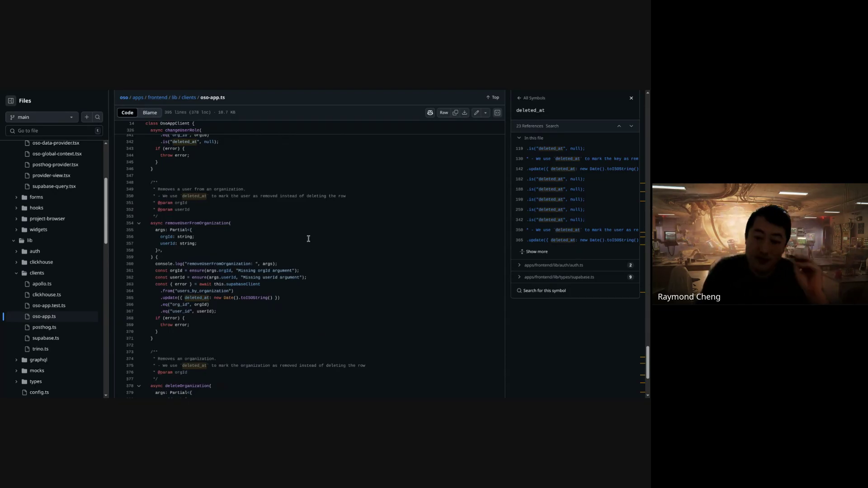
click(69, 307)
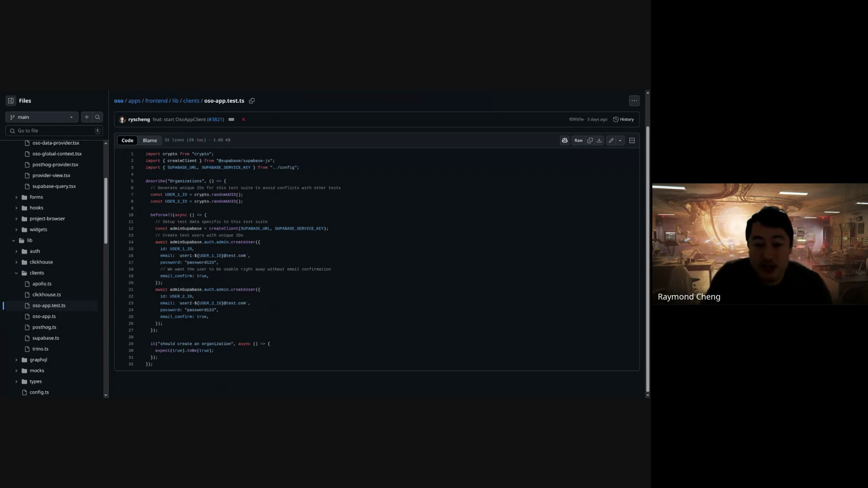
drag(252, 181, 270, 207)
click(284, 194)
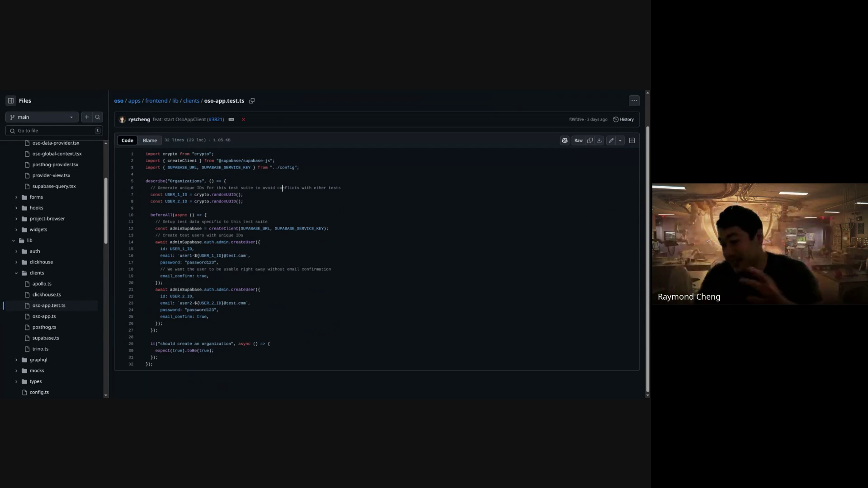
drag(236, 161, 239, 168)
click(239, 168)
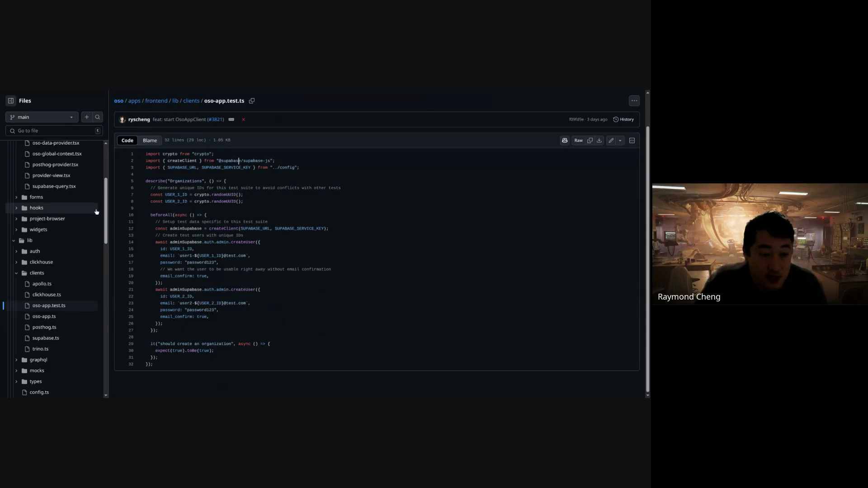
scroll(106, 196, up, 10)
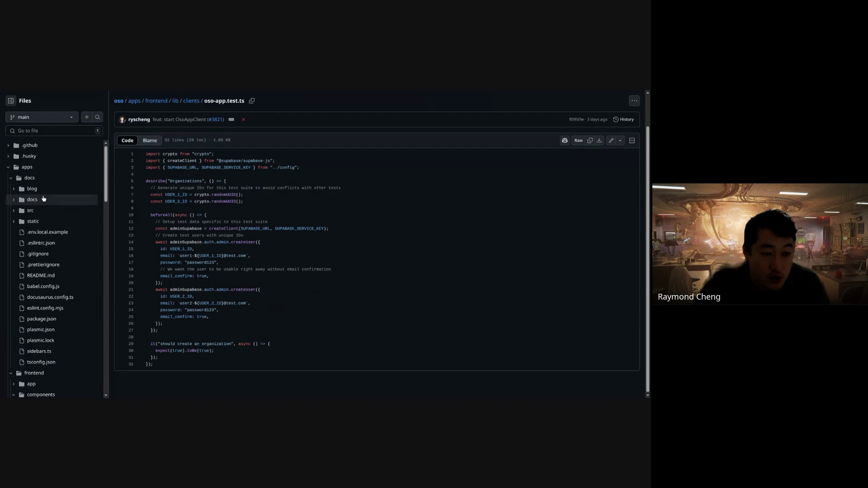
- Open supabase.md from apps/docs/docs/guides/ops
click(47, 200)
click(137, 210)
click(132, 182)
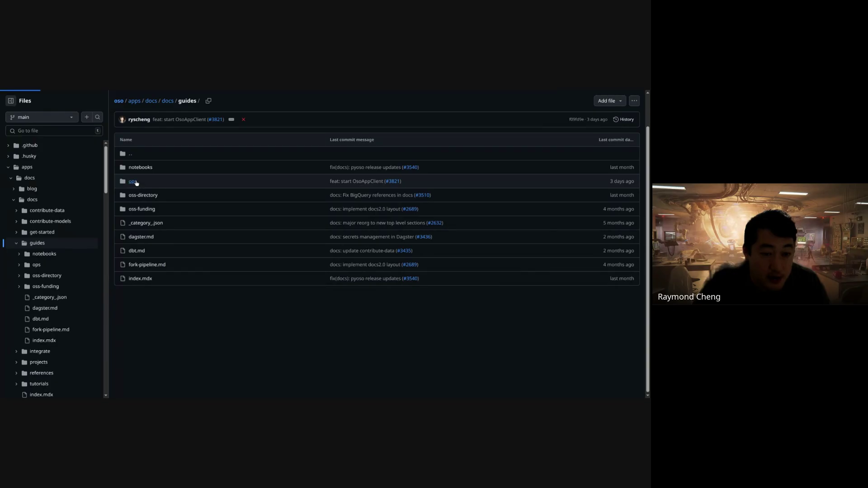
click(144, 237)
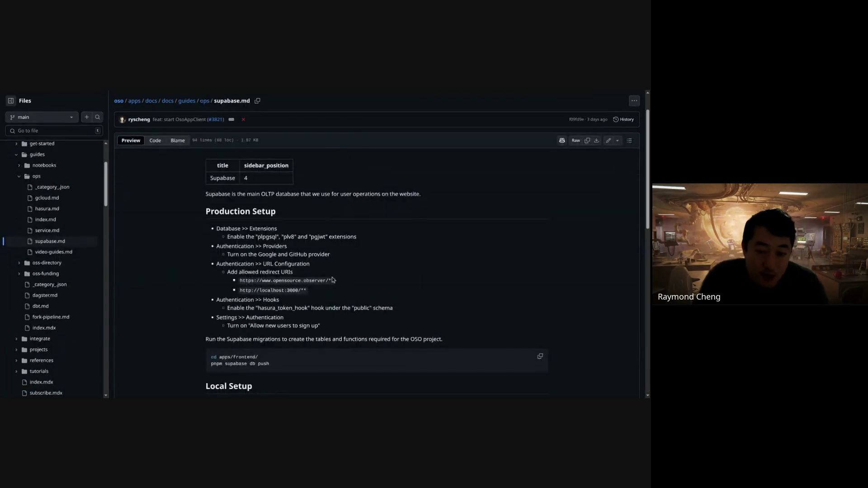
- Read the local dev, Reset local state and Migrations sections, selecting the migration squash command
scroll(332, 279, down, 5)
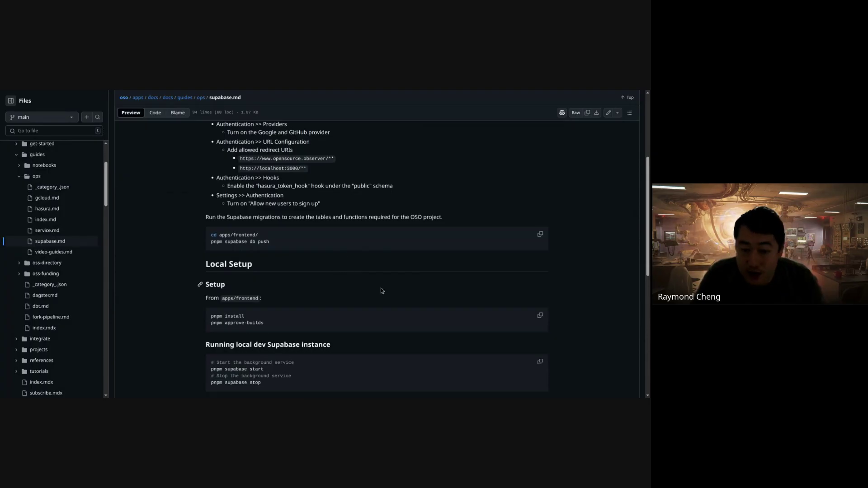
drag(351, 213, 345, 229)
click(349, 262)
drag(280, 280, 319, 175)
click(290, 300)
click(289, 272)
scroll(313, 267, down, 4)
click(316, 152)
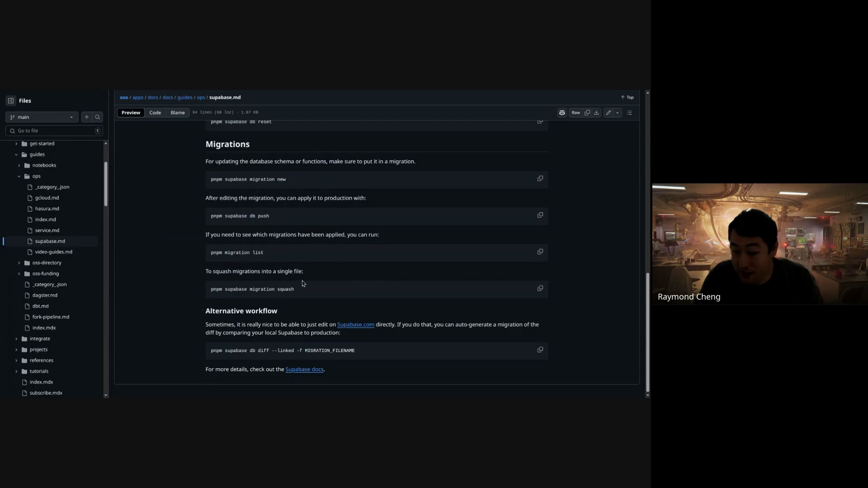
drag(210, 289, 302, 289)
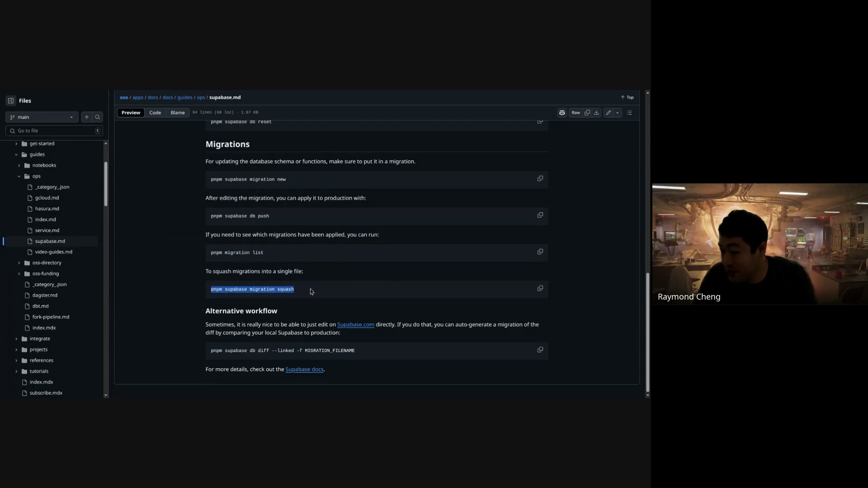
click(310, 289)
triple_click(310, 289)
click(318, 285)
drag(318, 287, 294, 145)
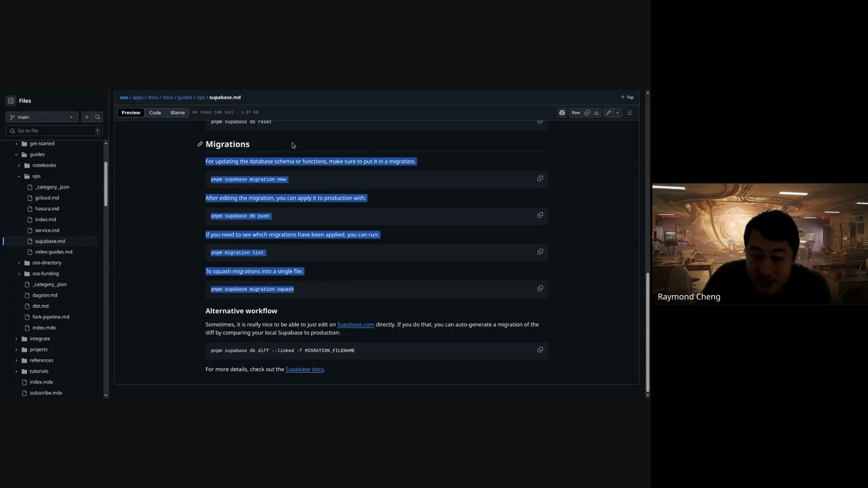
click(294, 145)
- Read the Alternative workflow section, selecting the supabase db diff command line
drag(397, 363, 414, 369)
click(404, 311)
click(416, 369)
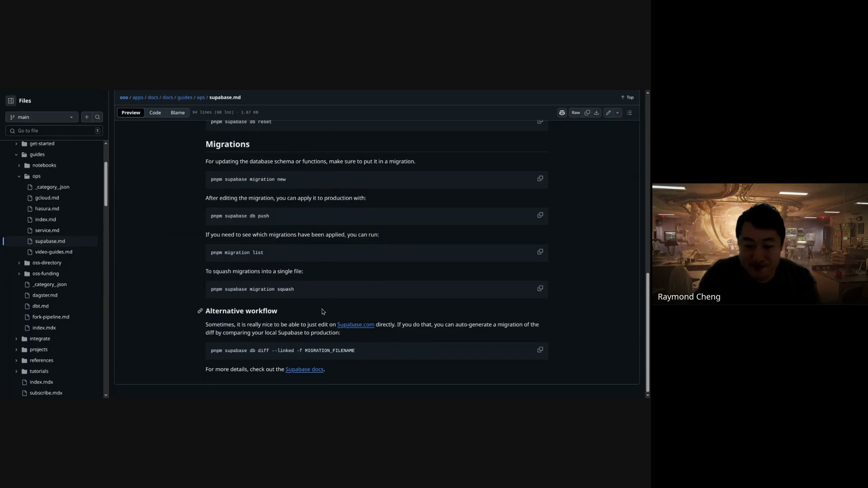
drag(401, 372, 367, 331)
click(366, 331)
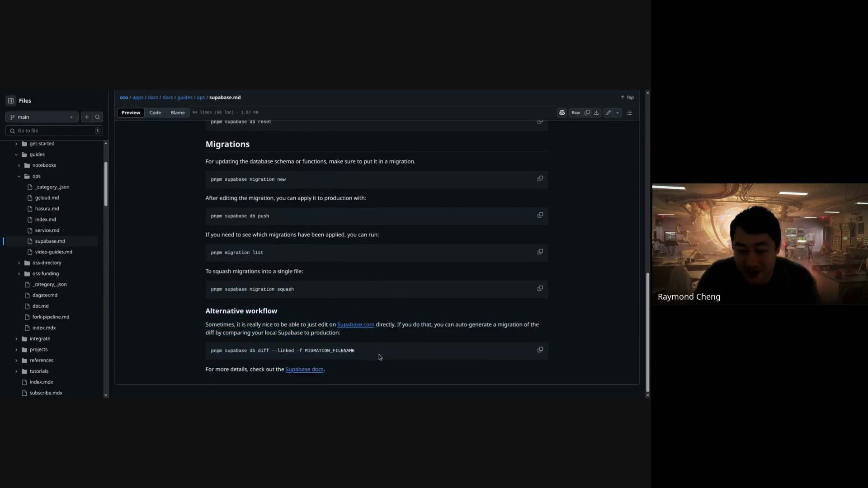
drag(384, 368, 367, 319)
triple_click(274, 355)
triple_click(371, 355)
click(384, 354)
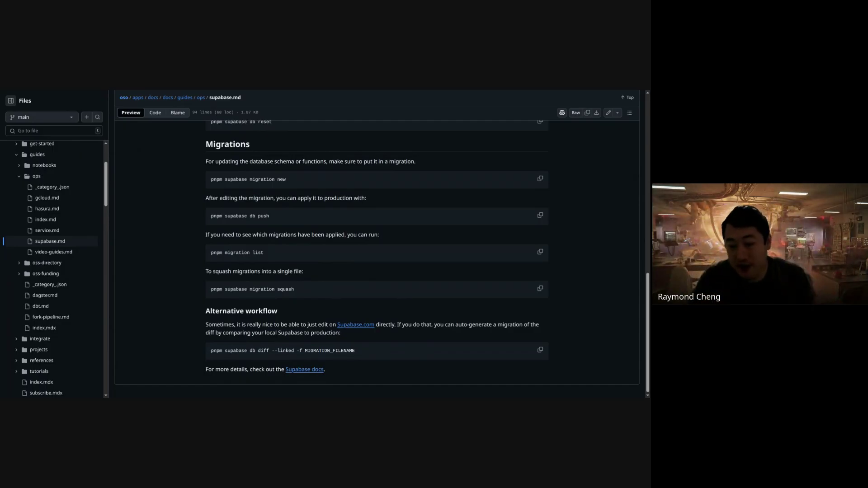
drag(200, 316, 378, 371)
triple_click(302, 293)
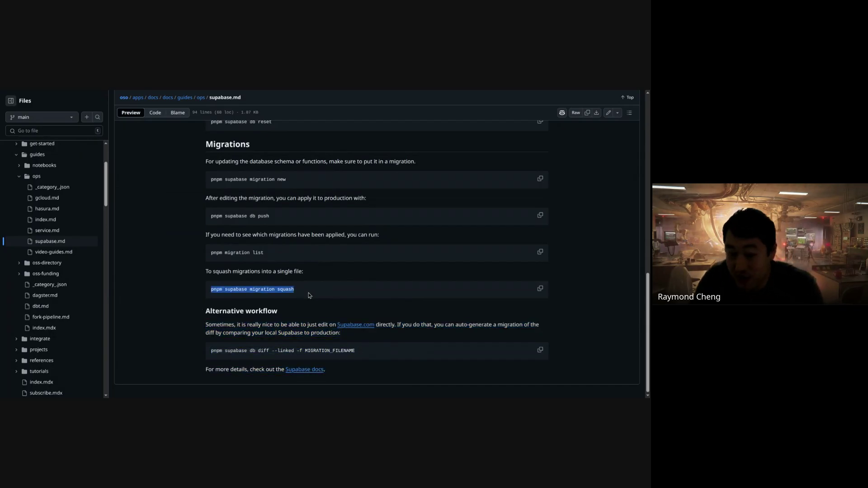
click(313, 303)
drag(453, 346, 416, 192)
click(415, 197)
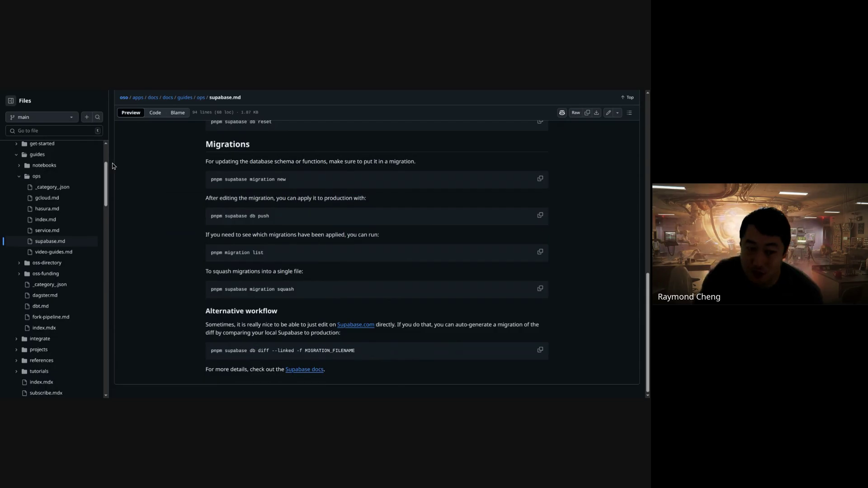
- Scroll the Files tree to lib/clients and open oso-app.ts
drag(105, 169, 107, 204)
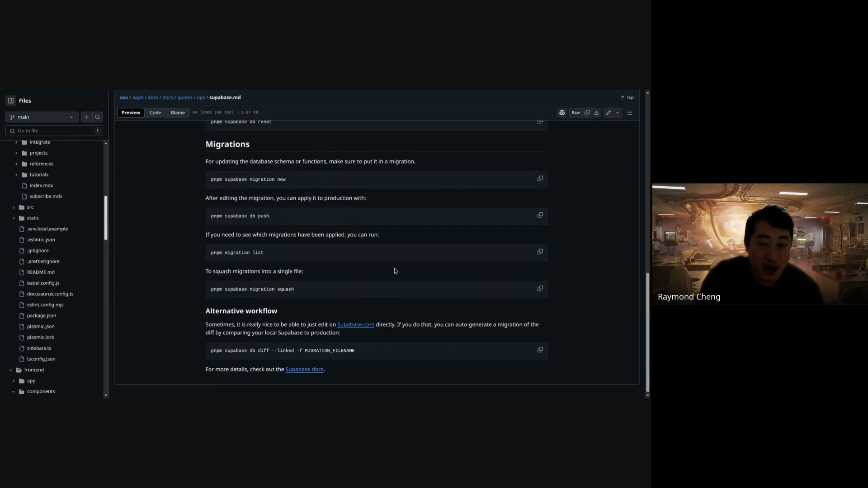
scroll(393, 275, up, 5)
scroll(393, 276, up, 6)
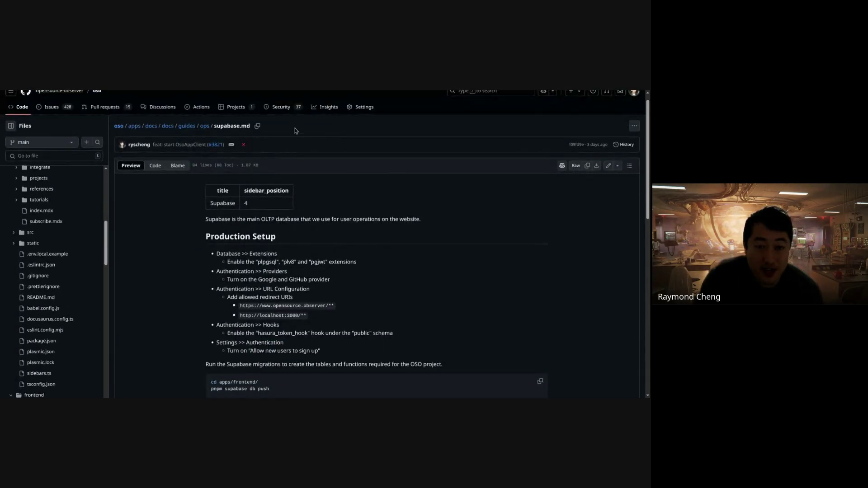
drag(274, 127, 366, 349)
click(380, 348)
scroll(385, 349, down, 9)
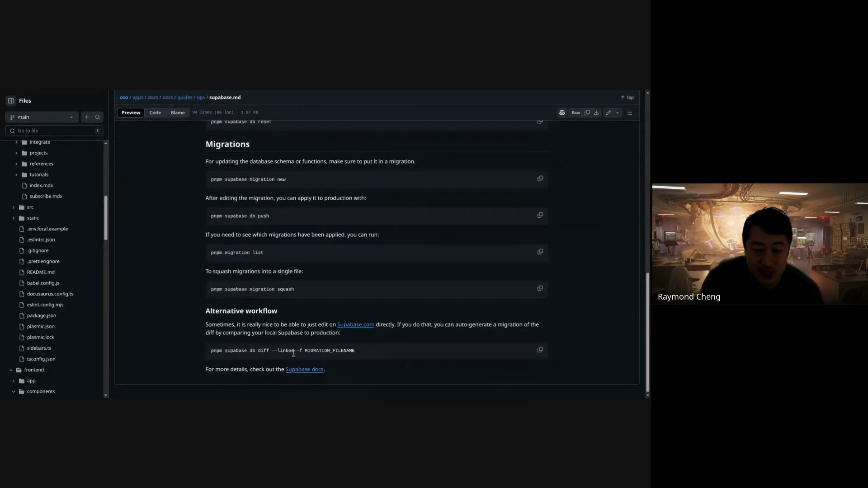
scroll(62, 334, down, 1)
scroll(62, 334, down, 10)
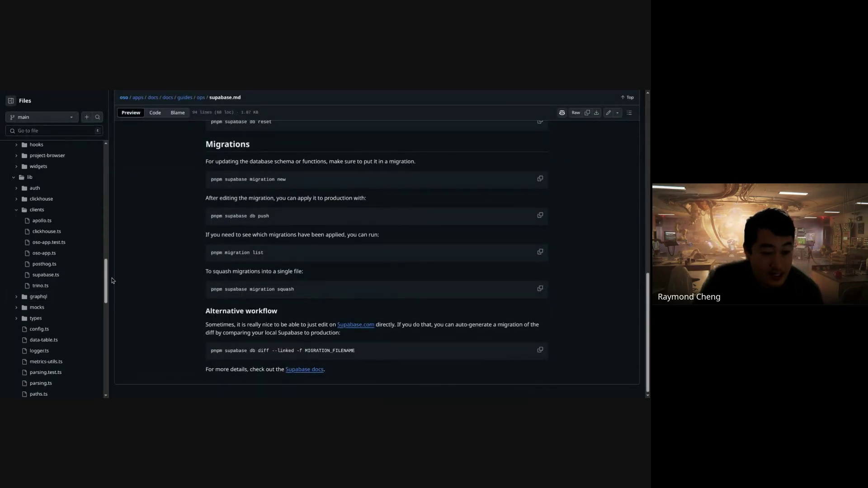
click(74, 254)
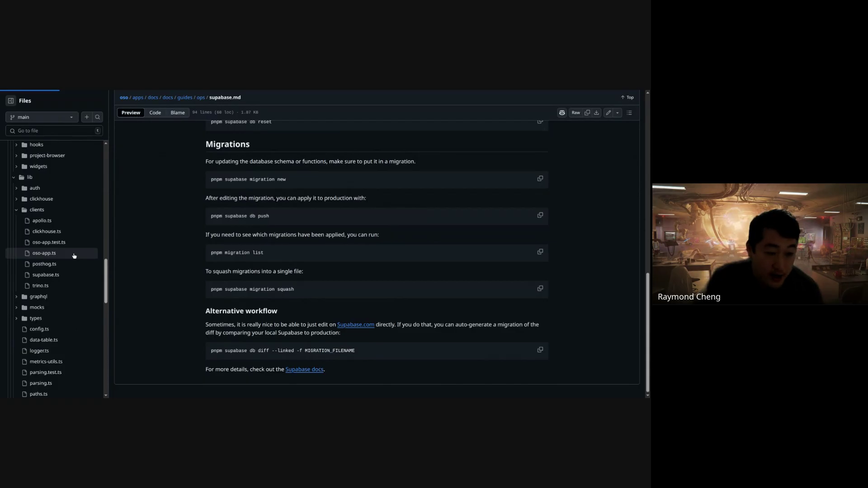
- Open oso-app.test.ts and read its Organizations test suite, marking line 17
click(52, 242)
drag(271, 348, 306, 161)
click(306, 161)
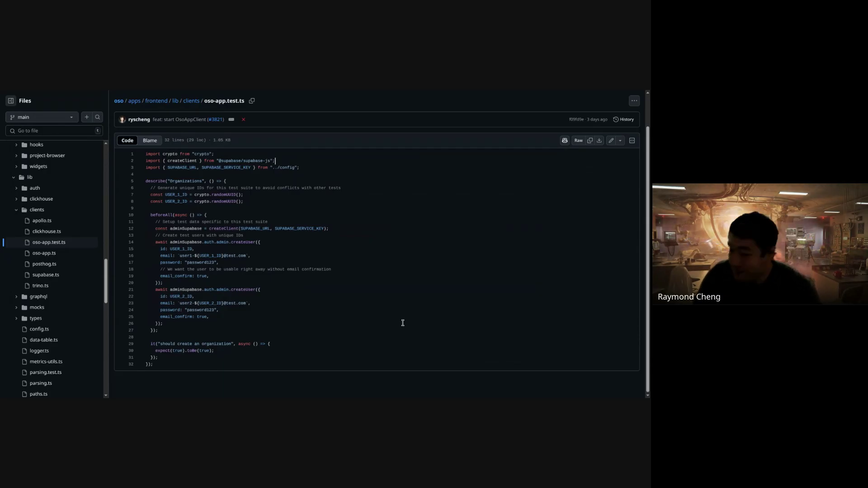
drag(264, 190, 347, 365)
click(325, 360)
click(320, 181)
click(348, 367)
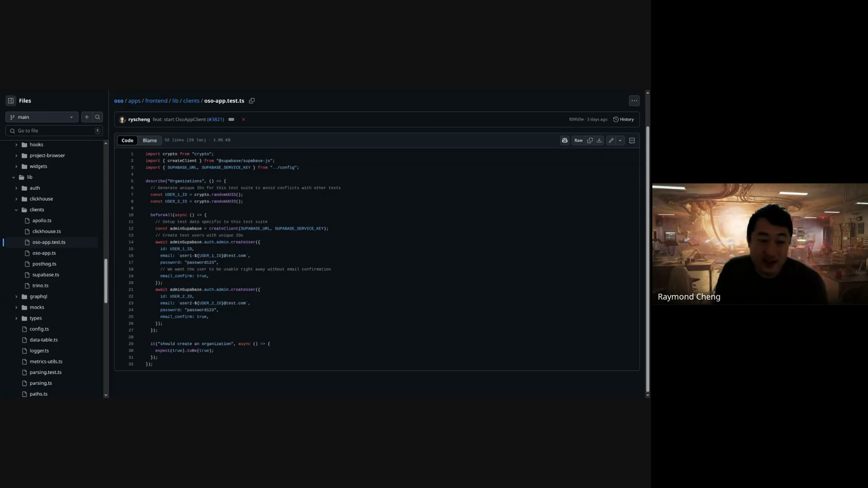
scroll(90, 306, up, 4)
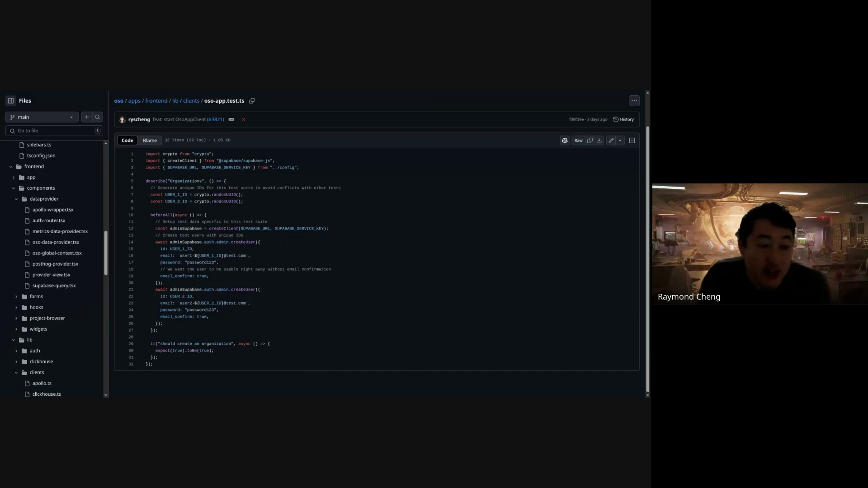
click(290, 263)
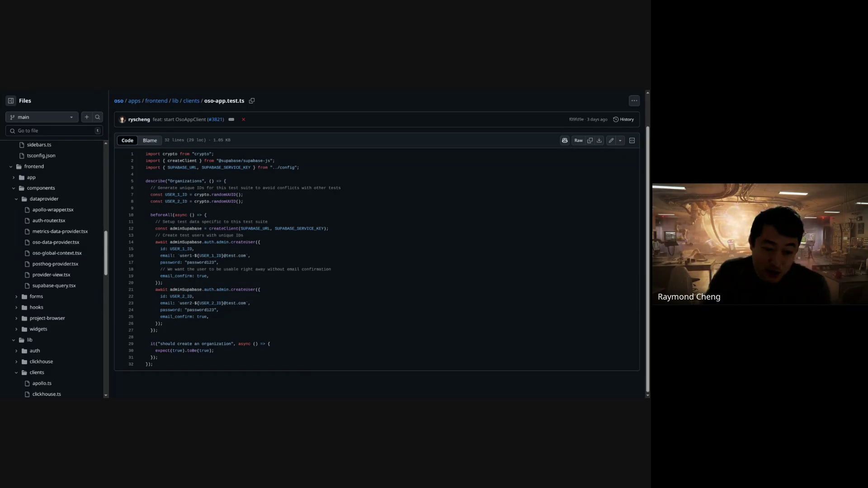
scroll(106, 245, up, 1)
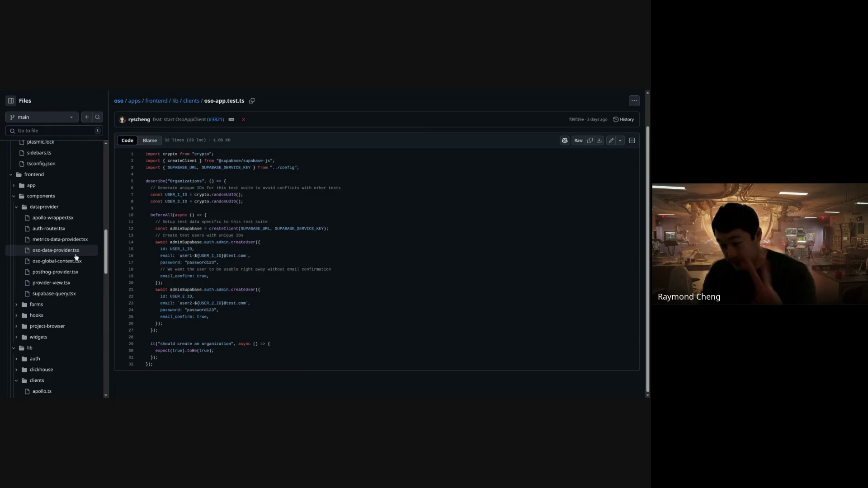
- Open oso-data-provider.tsx and read down to the OsoDataProvider useSWR fetch logic
click(72, 254)
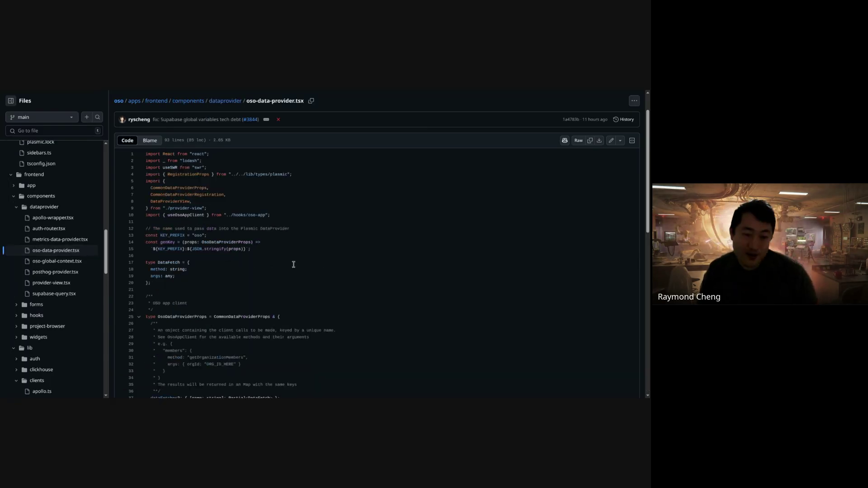
scroll(328, 307, down, 1)
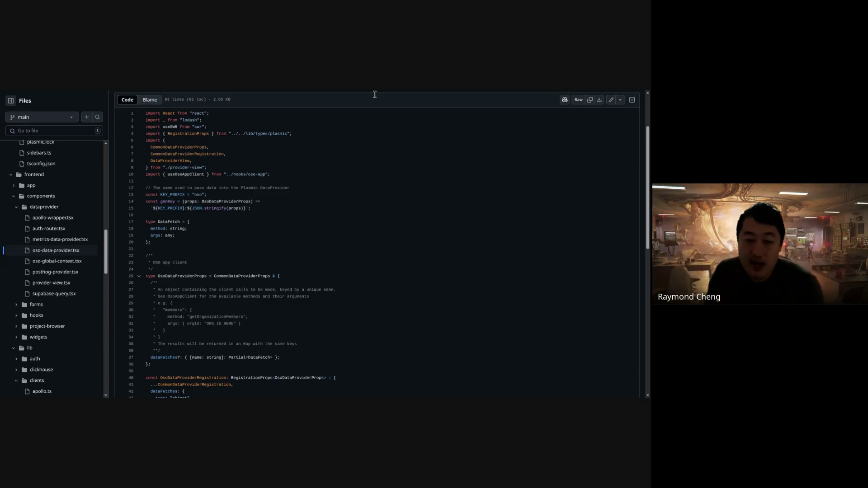
drag(294, 167, 370, 316)
click(377, 335)
scroll(335, 327, down, 1)
scroll(335, 327, down, 3)
click(334, 331)
scroll(336, 329, down, 1)
scroll(337, 329, down, 2)
scroll(292, 303, down, 2)
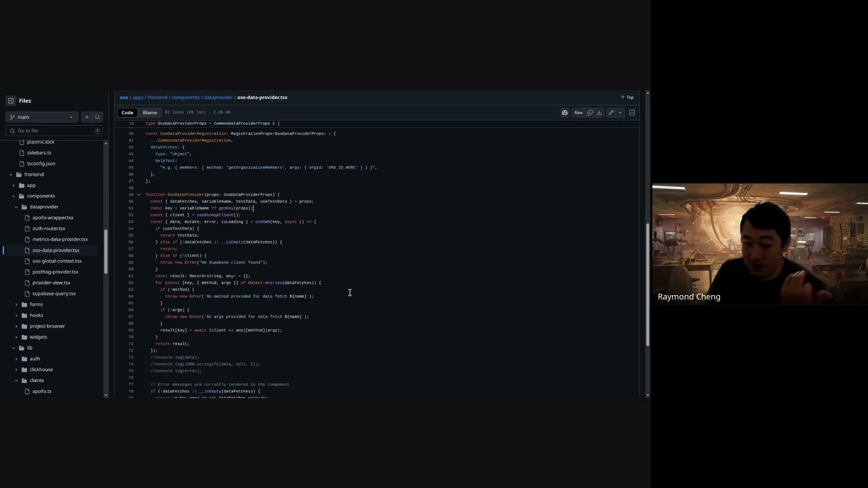
scroll(350, 301, up, 2)
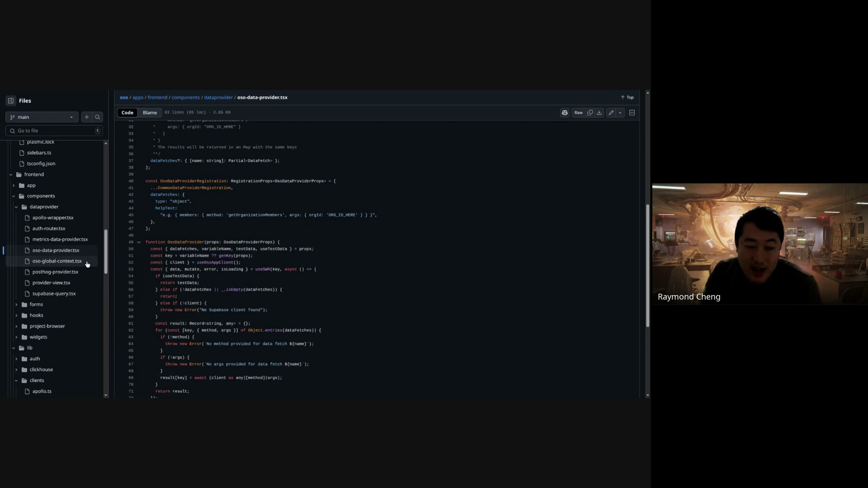
- Open oso-global-context.tsx at OsoGlobalActions and list the 10 references to type
click(87, 264)
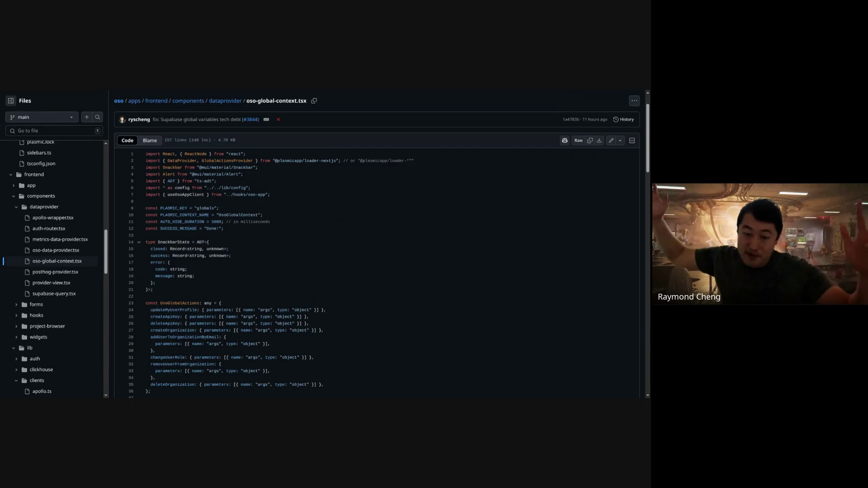
scroll(354, 281, down, 7)
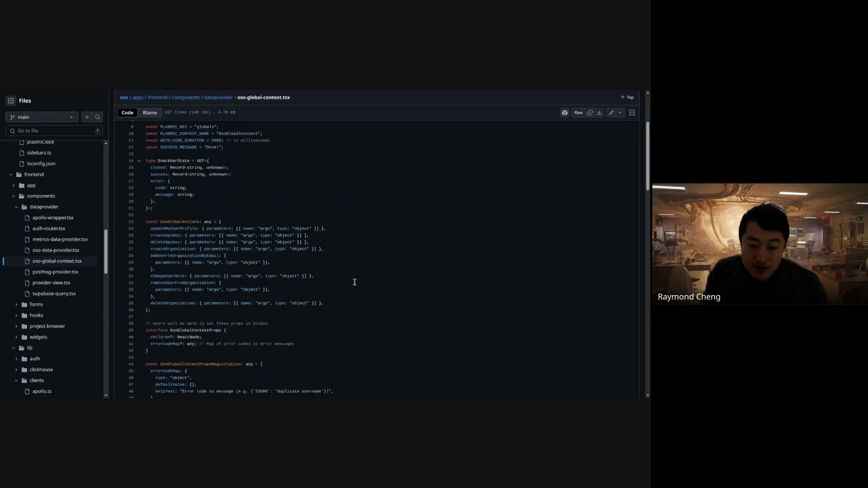
scroll(351, 305, up, 4)
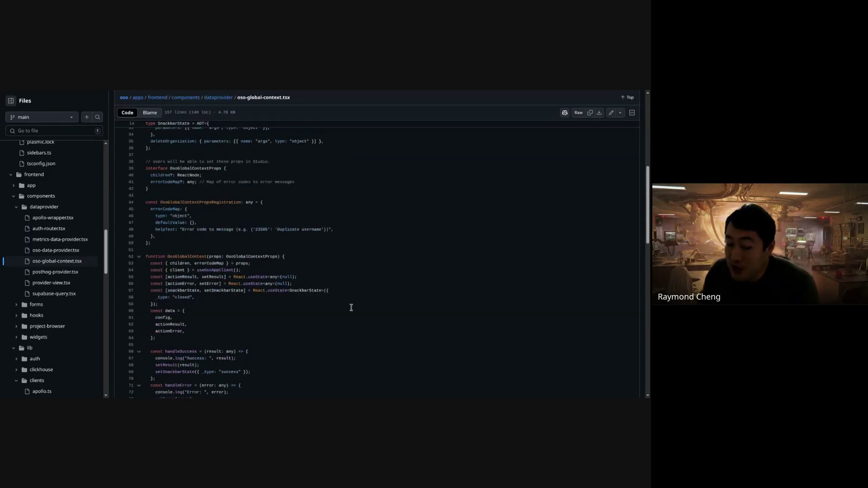
scroll(305, 244, up, 2)
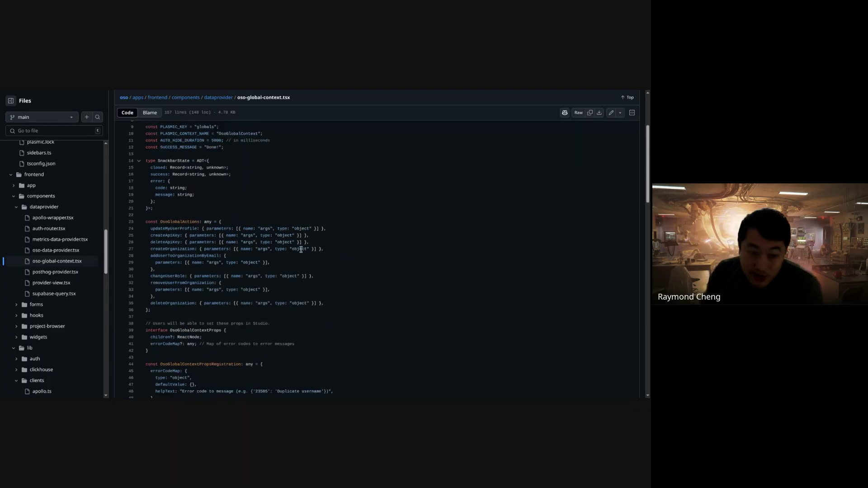
drag(155, 227, 235, 299)
click(235, 302)
drag(353, 305, 145, 227)
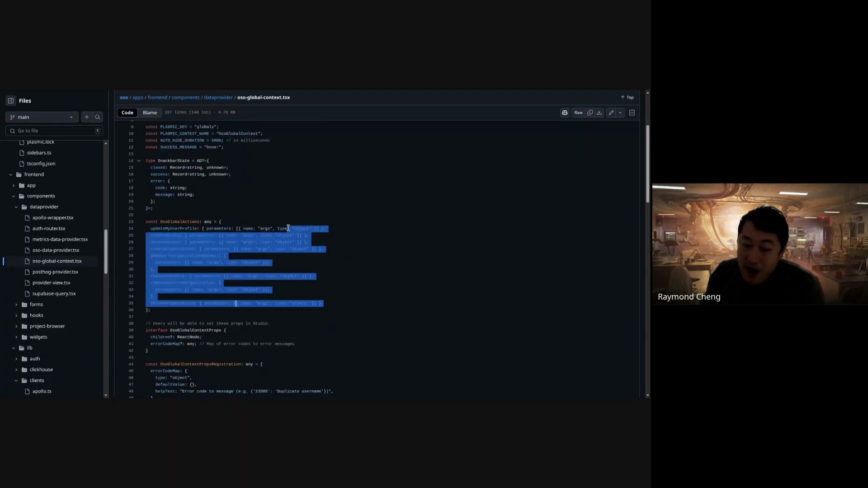
click(283, 229)
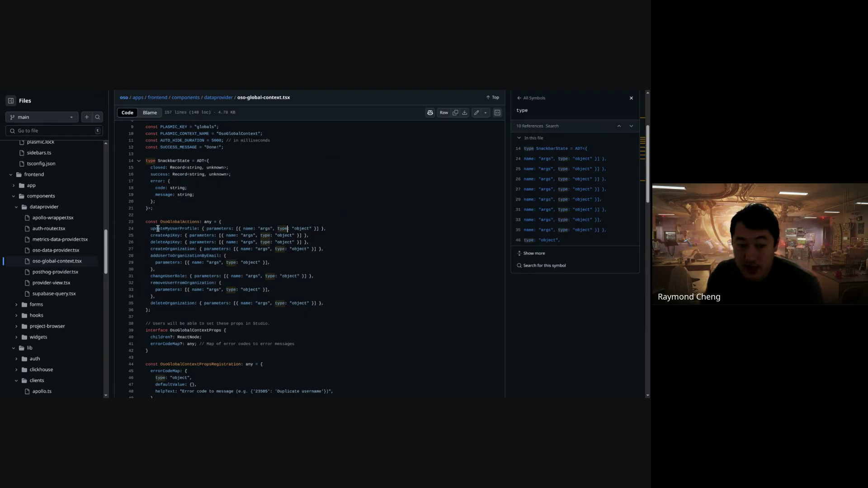
drag(146, 227, 224, 228)
click(223, 229)
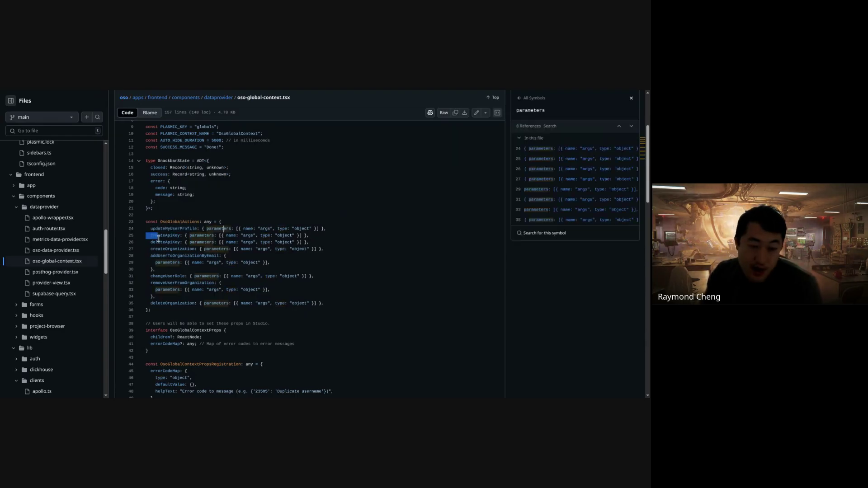
click(339, 221)
drag(169, 244, 326, 236)
click(328, 296)
click(326, 236)
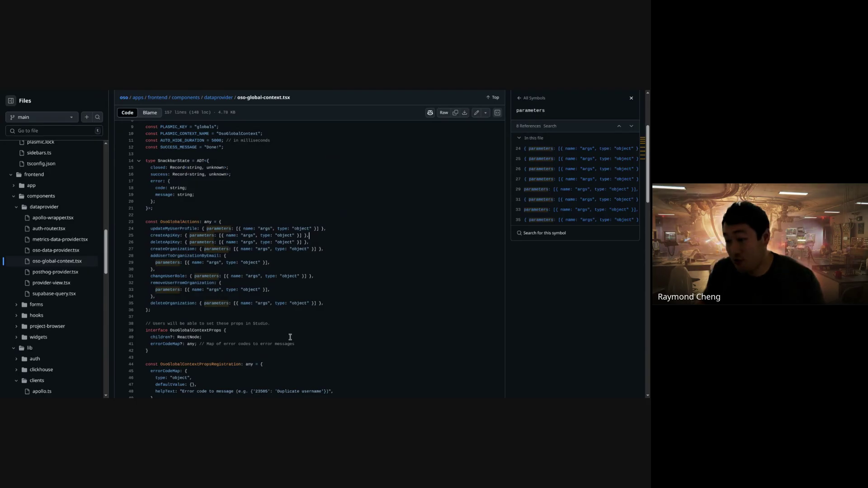
scroll(249, 212, down, 1)
scroll(249, 212, down, 5)
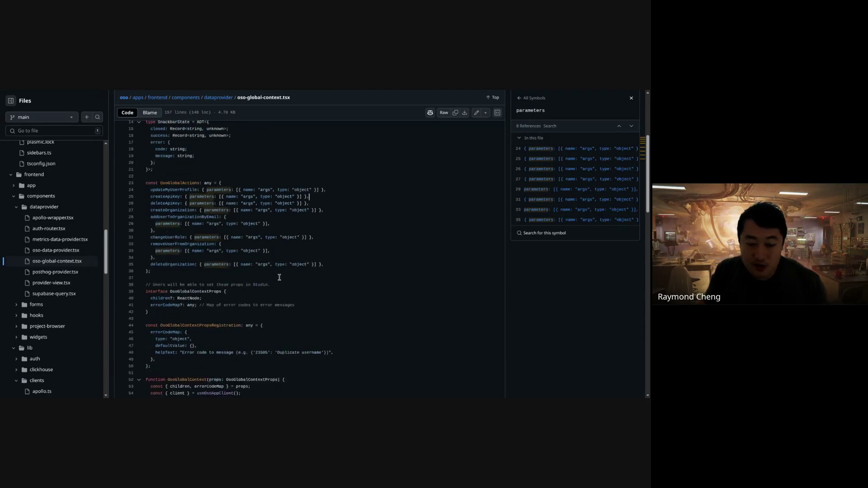
scroll(279, 273, down, 8)
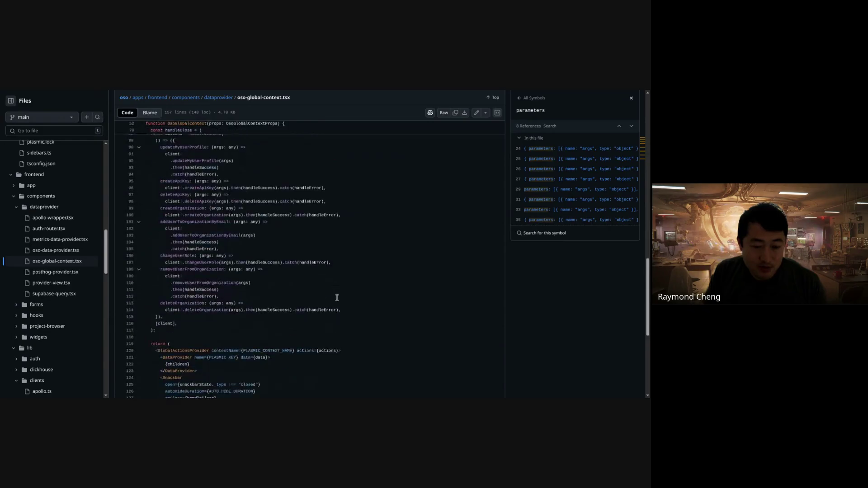
scroll(344, 306, up, 10)
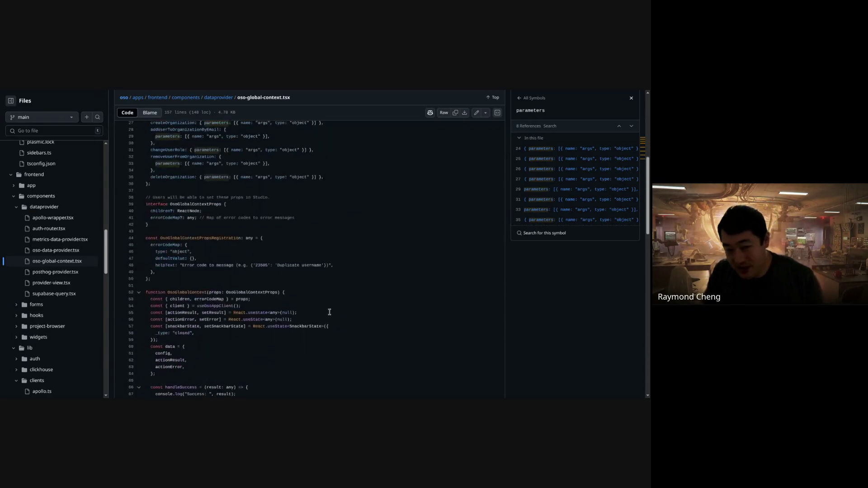
scroll(328, 311, up, 2)
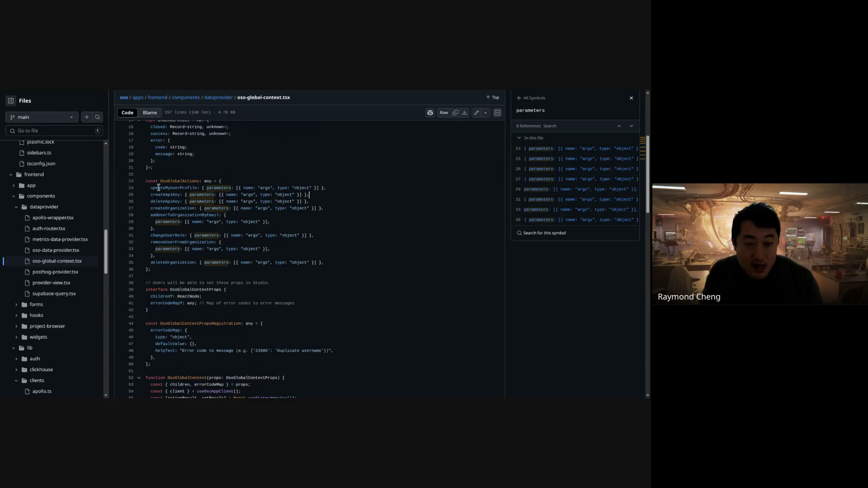
drag(159, 181, 198, 181)
click(197, 182)
click(252, 270)
drag(333, 263, 299, 181)
click(299, 182)
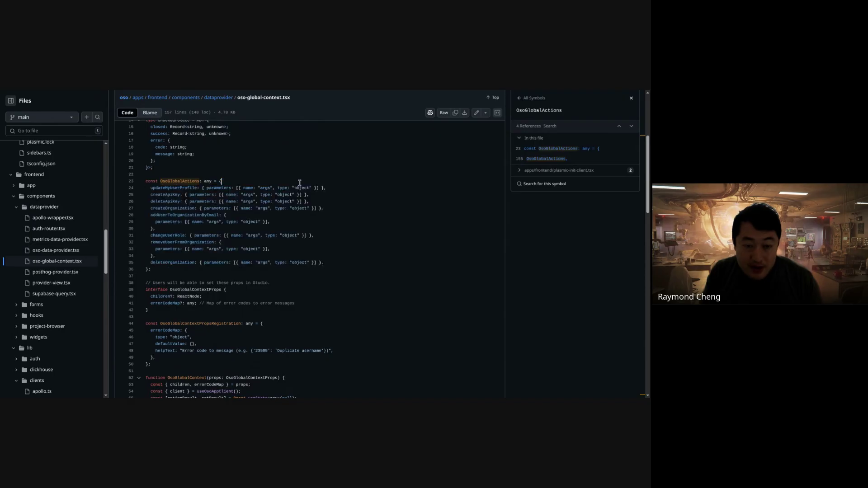
click(312, 277)
drag(169, 188, 333, 191)
click(333, 191)
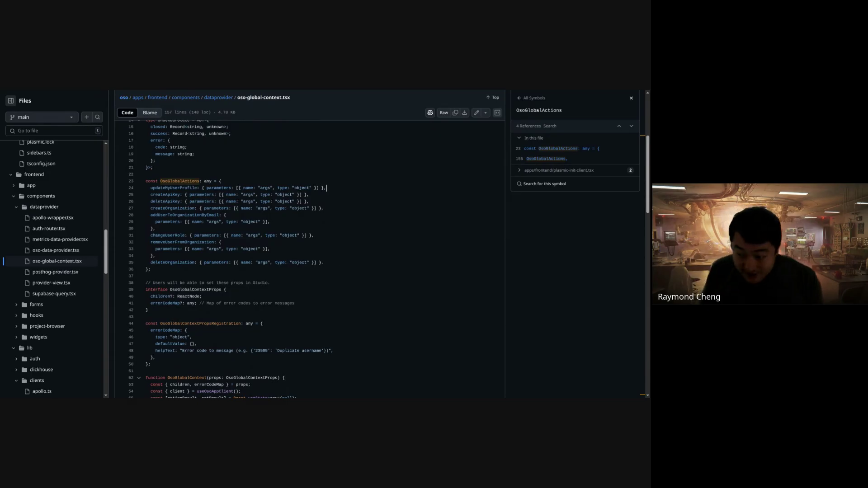
scroll(340, 255, down, 3)
scroll(340, 255, down, 8)
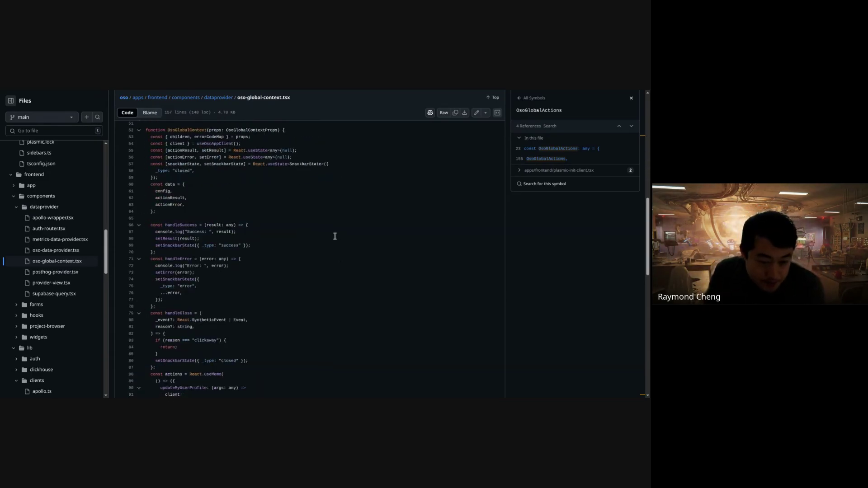
drag(163, 182, 296, 311)
click(296, 311)
click(176, 194)
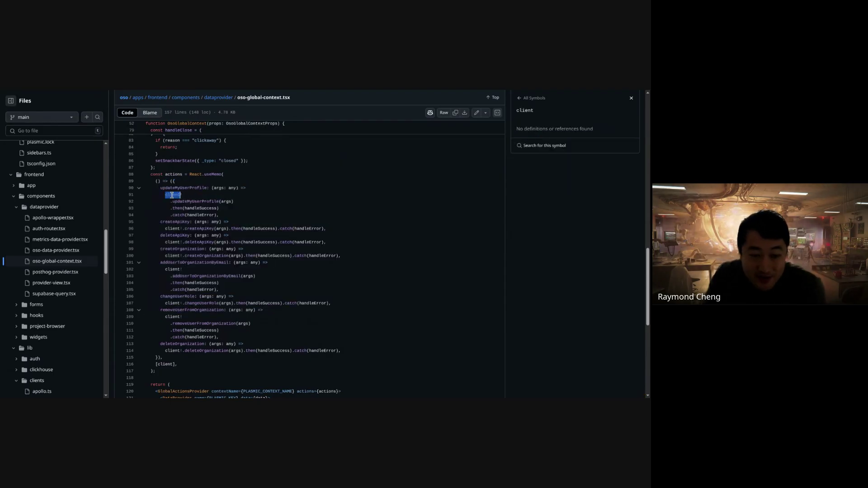
drag(173, 202, 235, 203)
drag(170, 194, 296, 311)
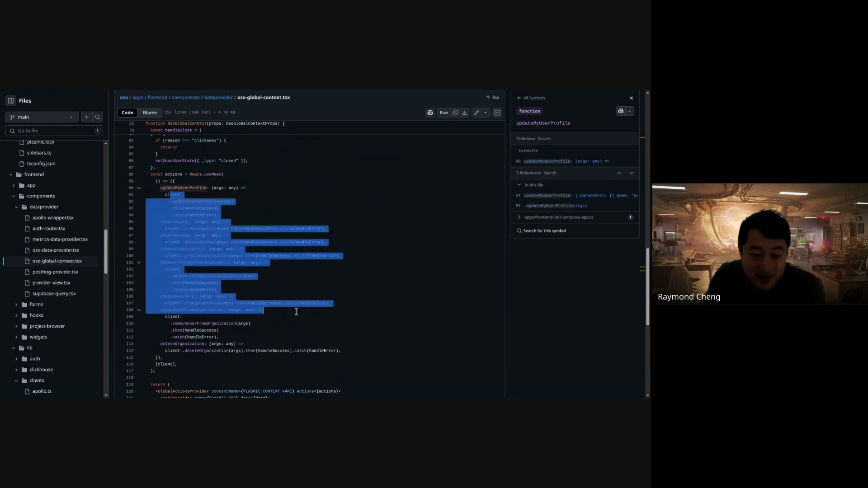
click(289, 214)
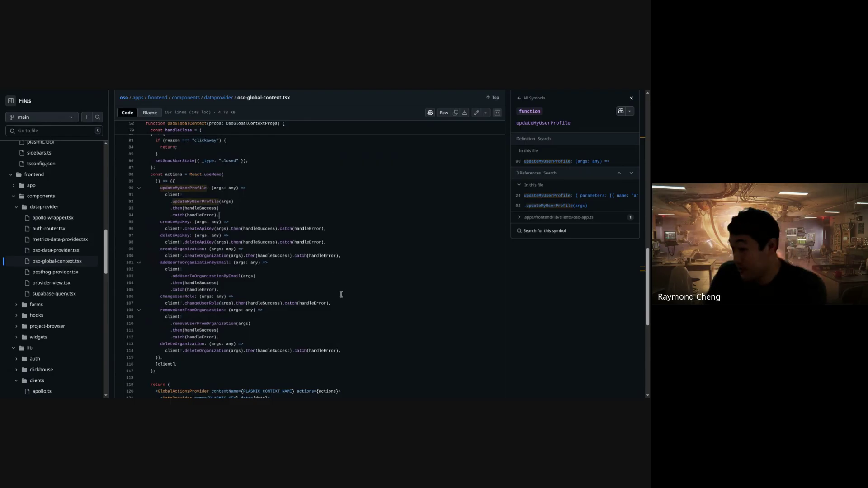
scroll(229, 357, up, 3)
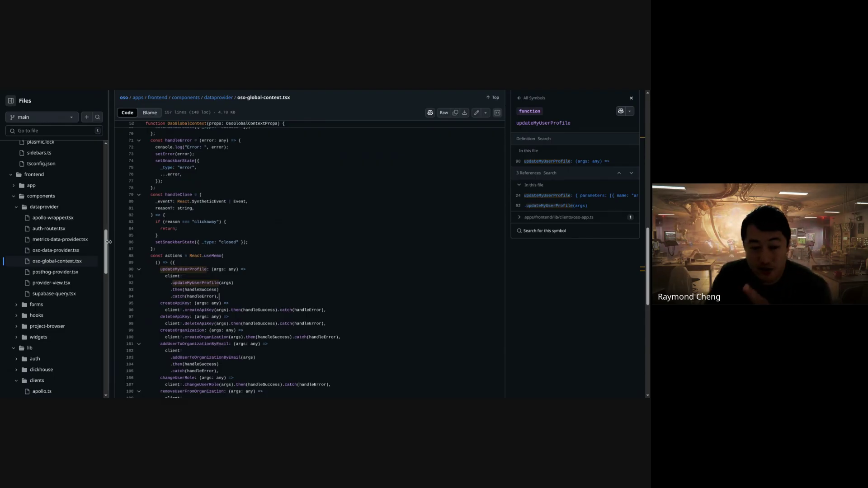
scroll(93, 266, down, 4)
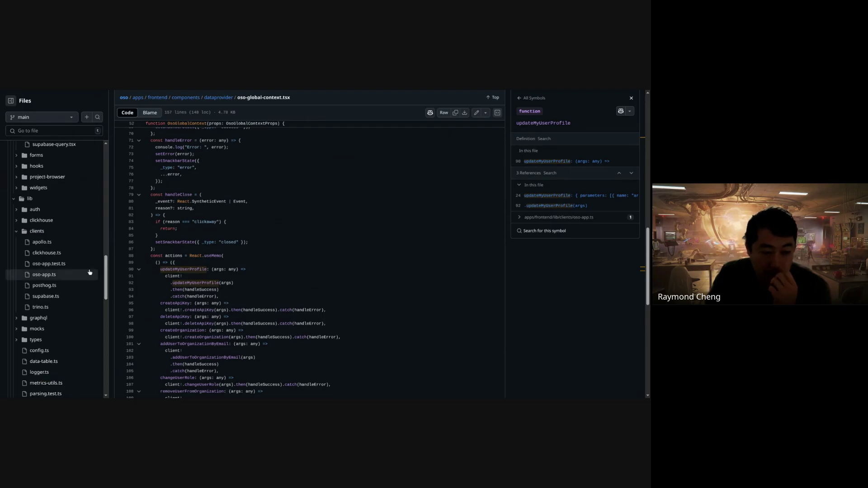
- Open oso-app.ts under lib/clients and scroll to the deleteApiKey method's arguments
click(75, 276)
scroll(293, 304, down, 3)
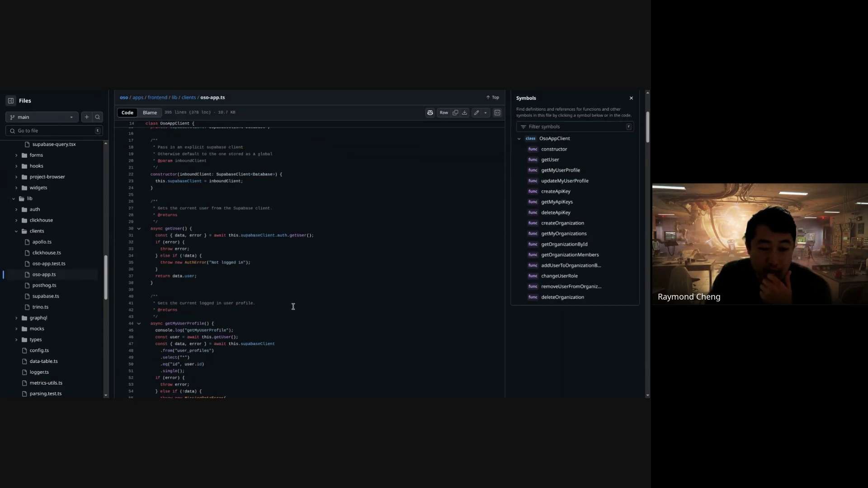
scroll(299, 298, down, 9)
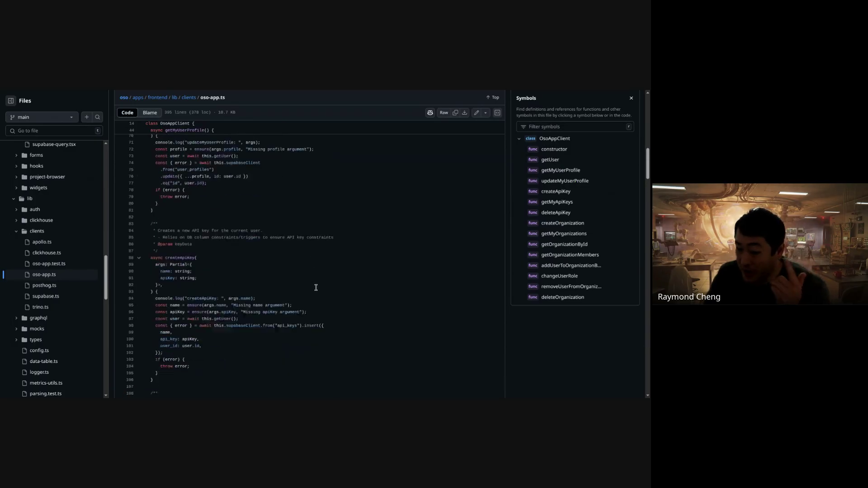
scroll(318, 285, down, 7)
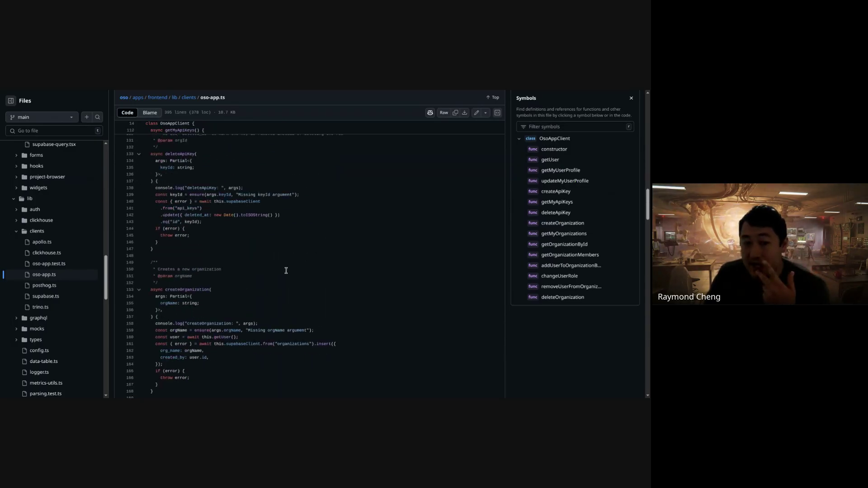
scroll(286, 271, up, 5)
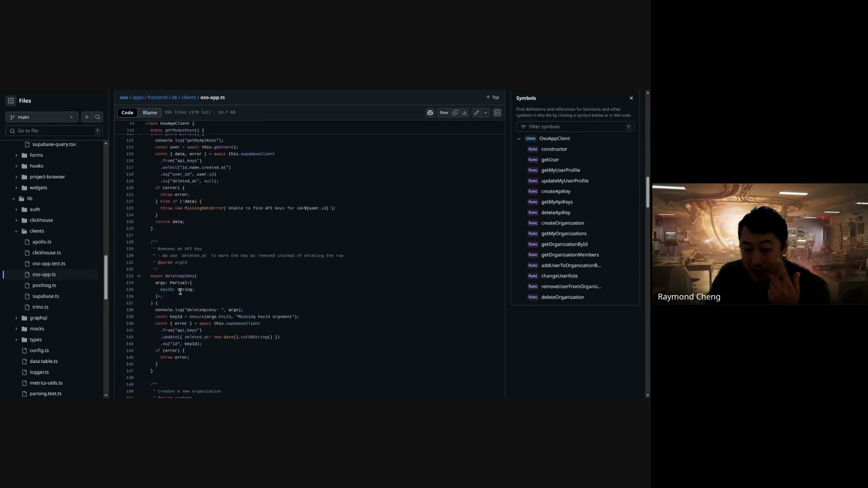
drag(157, 281, 194, 290)
click(167, 289)
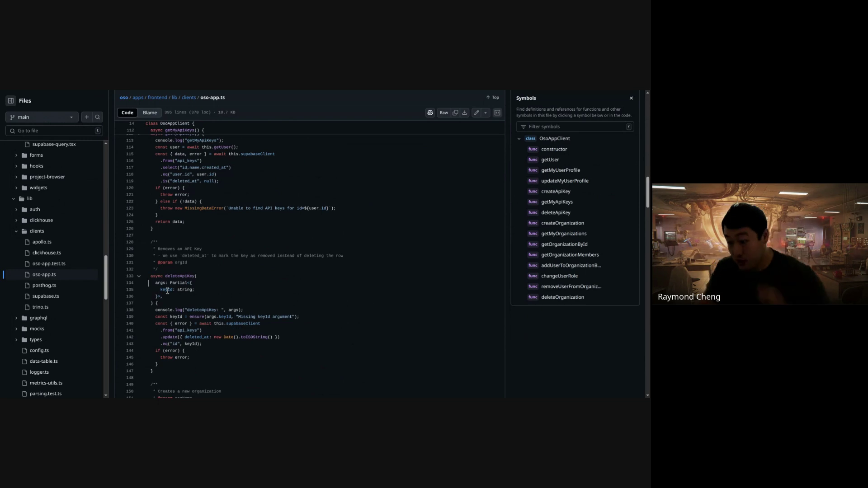
- Look up Partial, the string type and the ensure function used in deleteApiKey
double_click(186, 283)
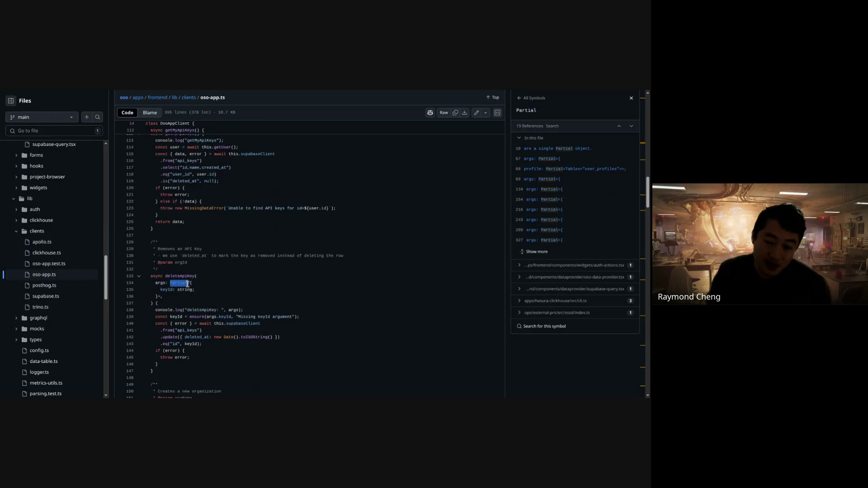
click(181, 276)
click(181, 283)
double_click(180, 284)
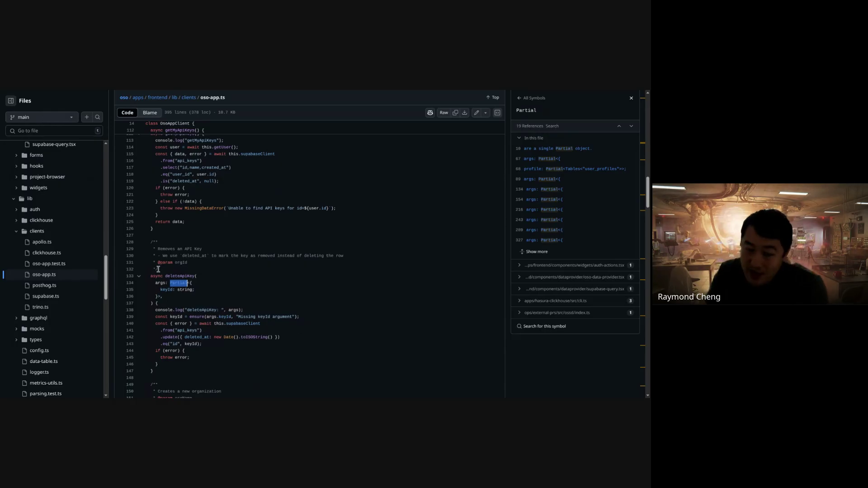
drag(171, 240, 198, 294)
click(188, 289)
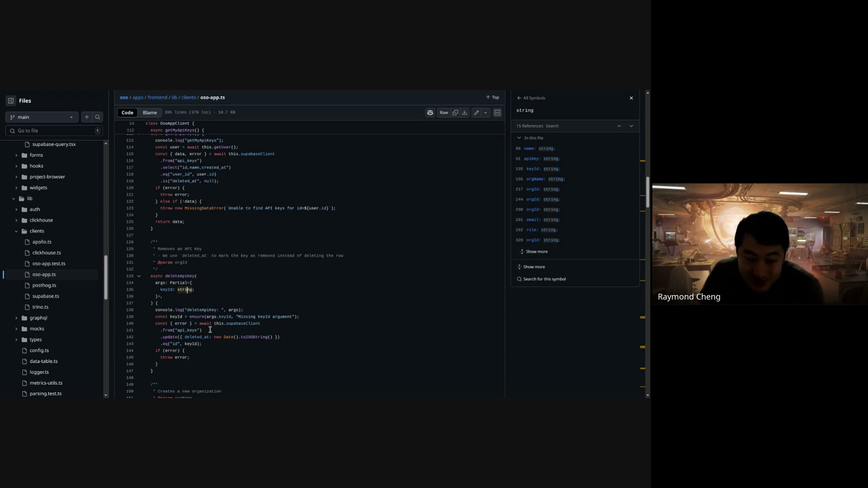
click(204, 317)
- Inspect the ensure, keyId and supabaseClient symbols on line 139 of deleteApiKey
double_click(191, 317)
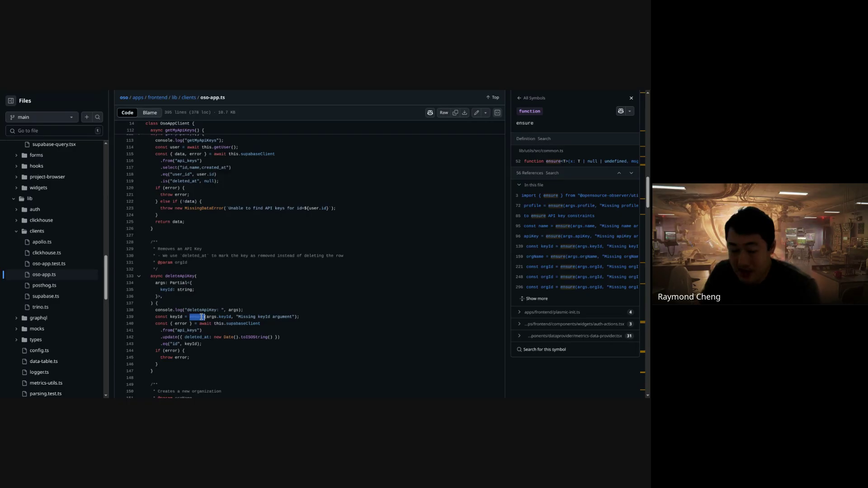
click(229, 317)
double_click(229, 317)
click(230, 317)
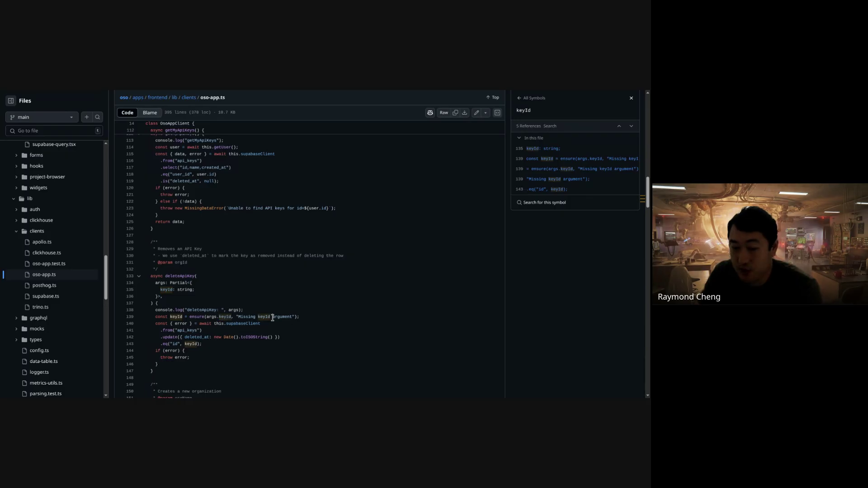
click(283, 322)
drag(293, 318, 346, 330)
click(224, 316)
click(346, 329)
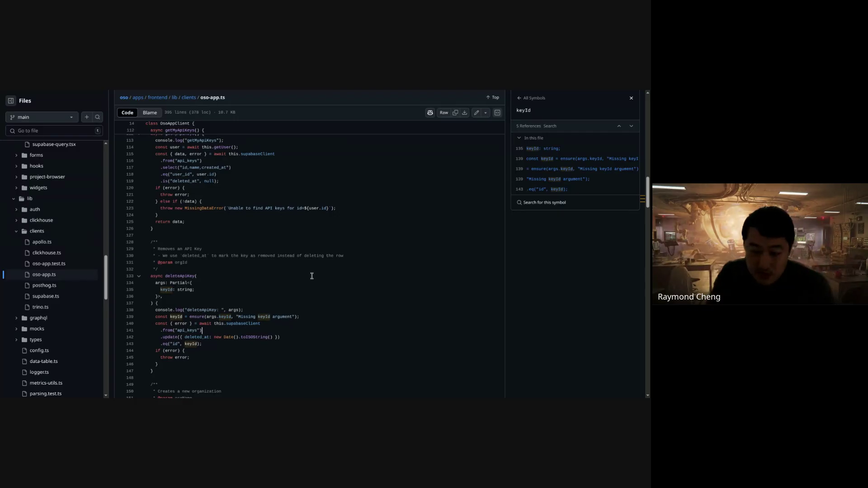
- Look up references for the args parameter and Partial on lines 134–136
scroll(311, 271, down, 2)
click(223, 255)
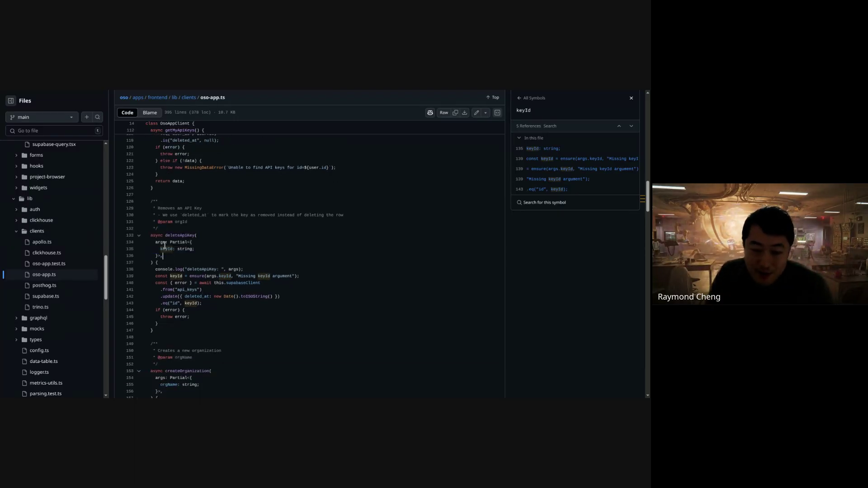
mouse_move(164, 246)
mouse_down()
mouse_move(156, 245)
mouse_move(194, 254)
mouse_move(158, 243)
mouse_move(195, 250)
mouse_move(174, 255)
mouse_move(156, 242)
mouse_up()
click(182, 255)
click(165, 241)
click(174, 255)
double_click(178, 242)
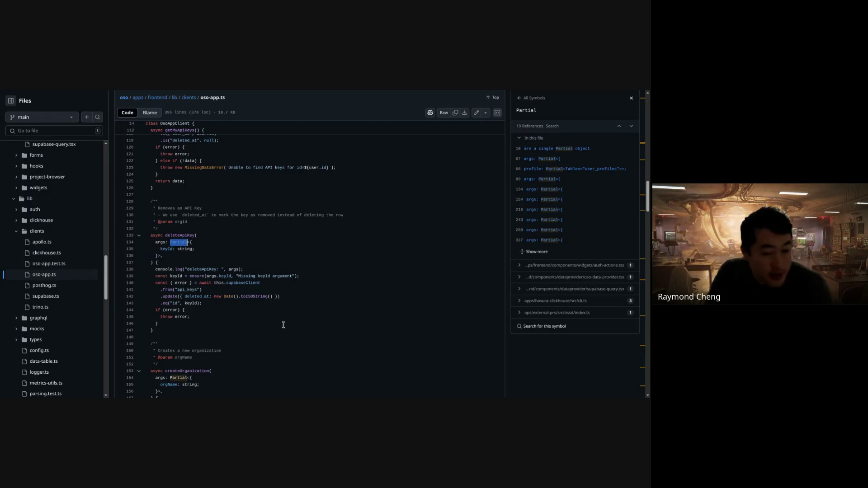
- Scroll through the rest of oso-app.ts, then switch to the Plasmic projects page
scroll(278, 312, down, 2)
scroll(244, 264, down, 2)
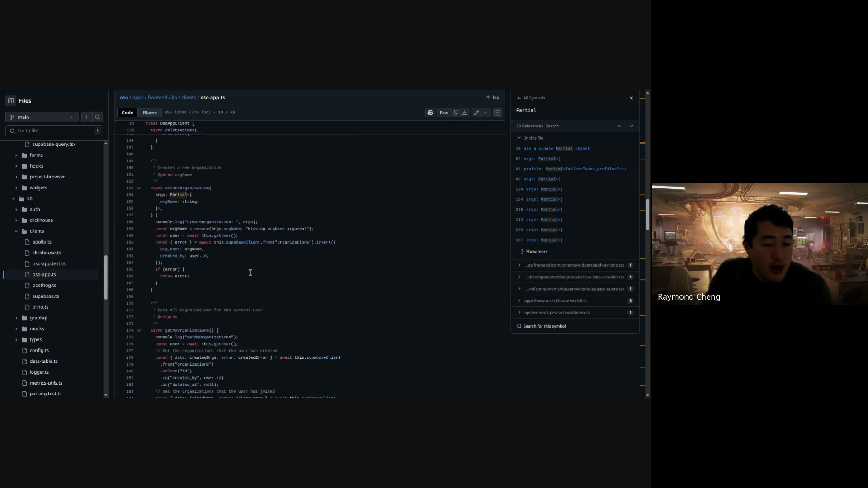
scroll(249, 273, down, 2)
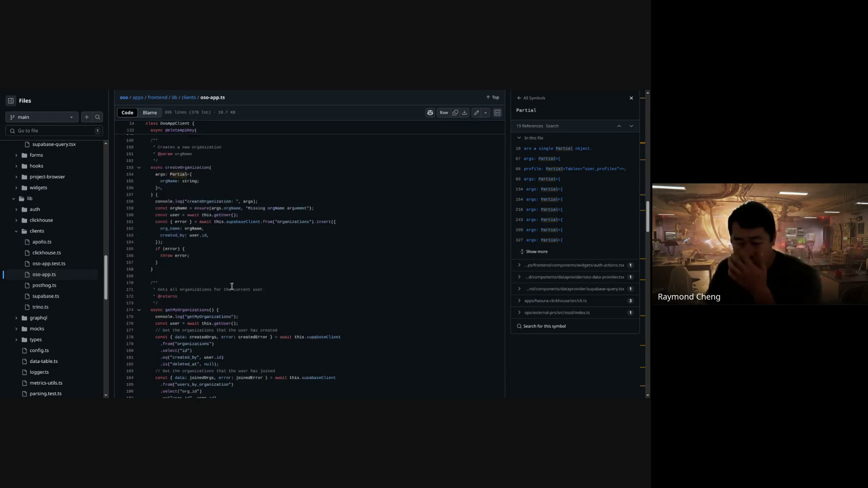
scroll(90, 280, up, 5)
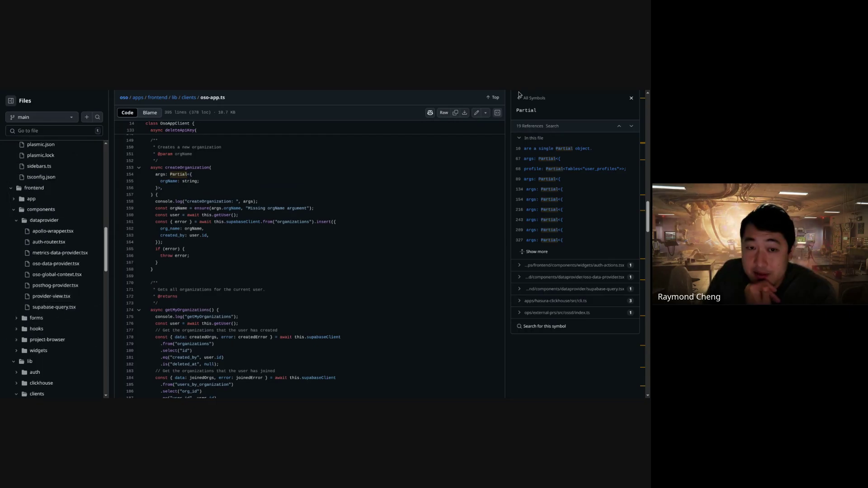
key(ctrl+Tab)
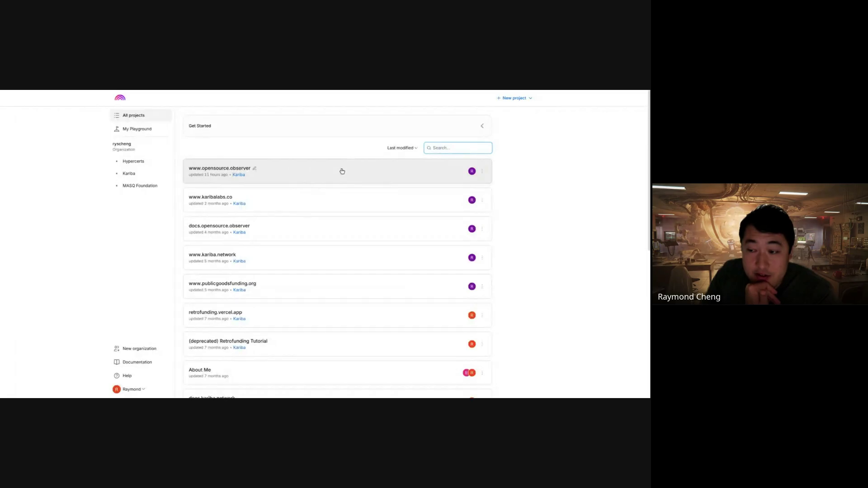
click(343, 170)
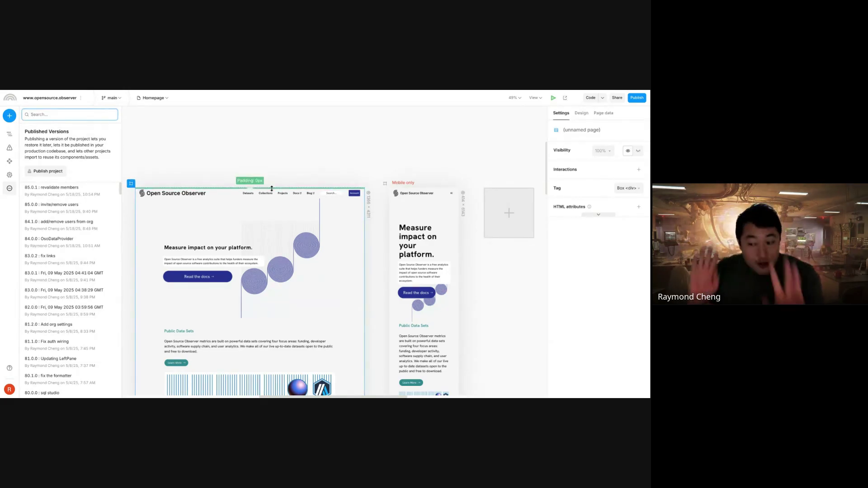
click(157, 101)
scroll(210, 194, down, 5)
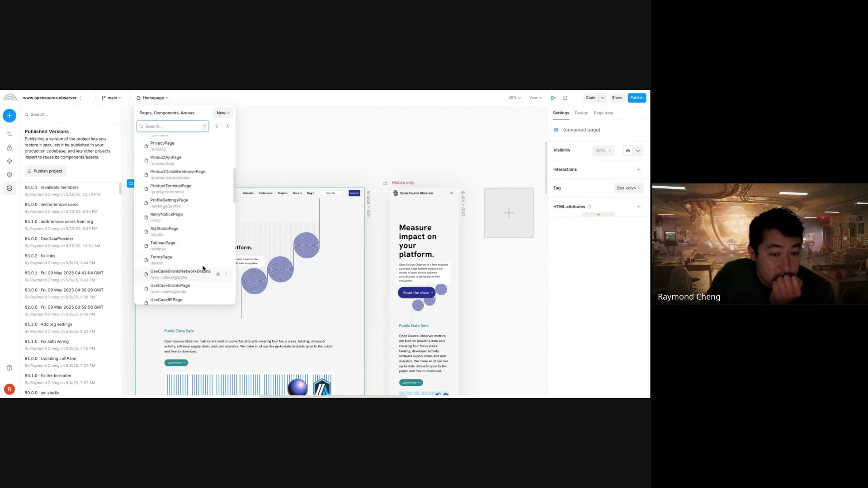
- On ProfileSettingsPage, select the osoProfile OsoDataProvider and open its sample profile test data
click(197, 202)
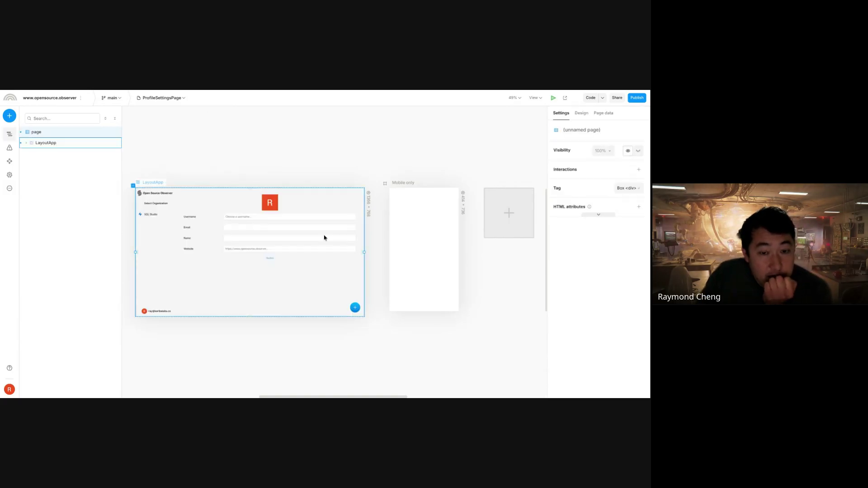
click(212, 197)
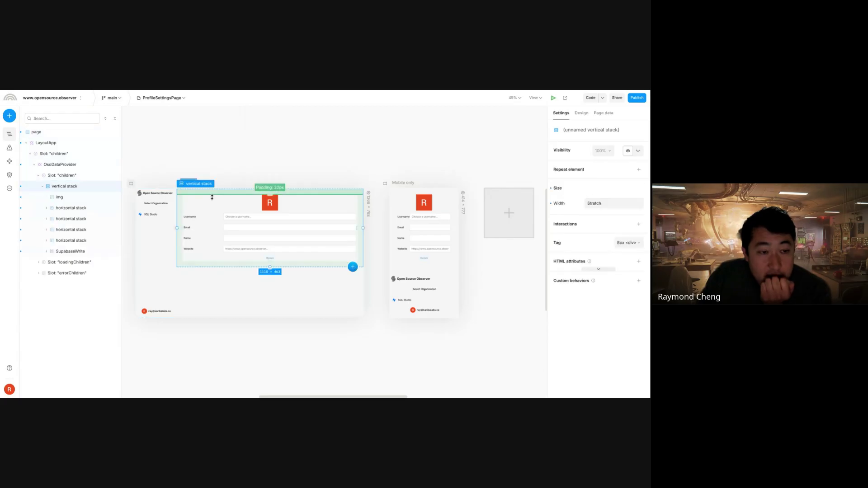
click(100, 164)
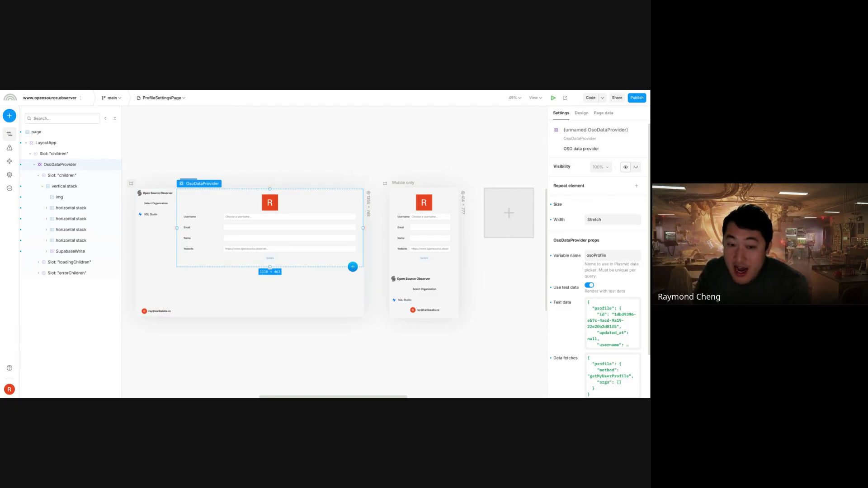
click(613, 256)
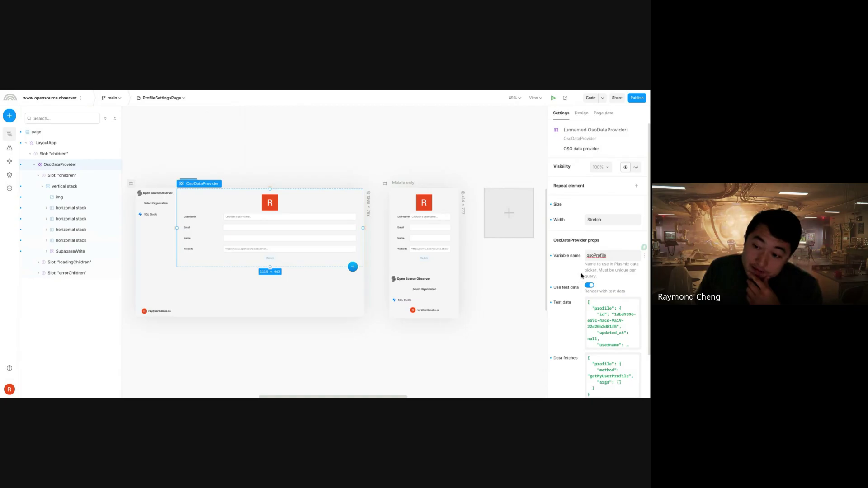
scroll(582, 276, down, 2)
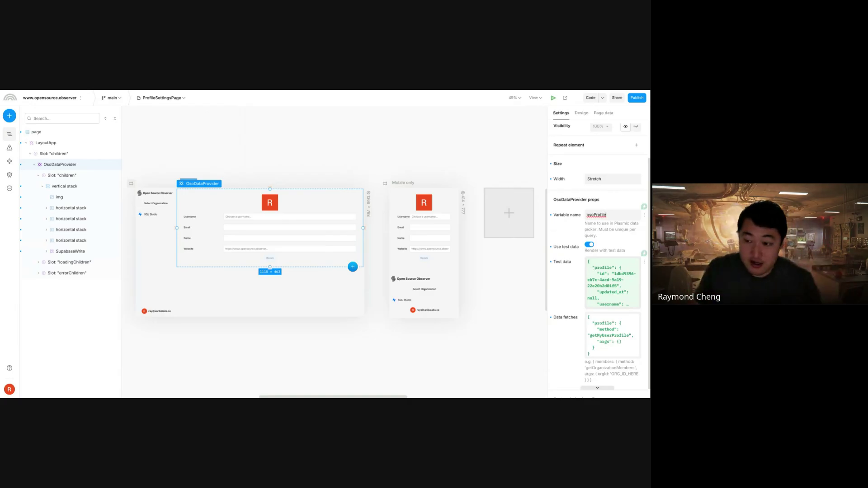
click(595, 265)
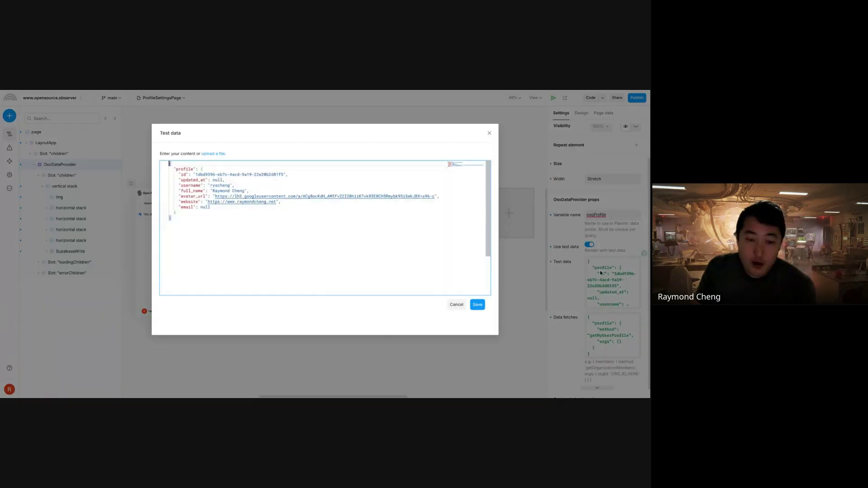
- Cancel the test data editor, reopen it, select all the JSON, and cancel again unchanged
click(456, 305)
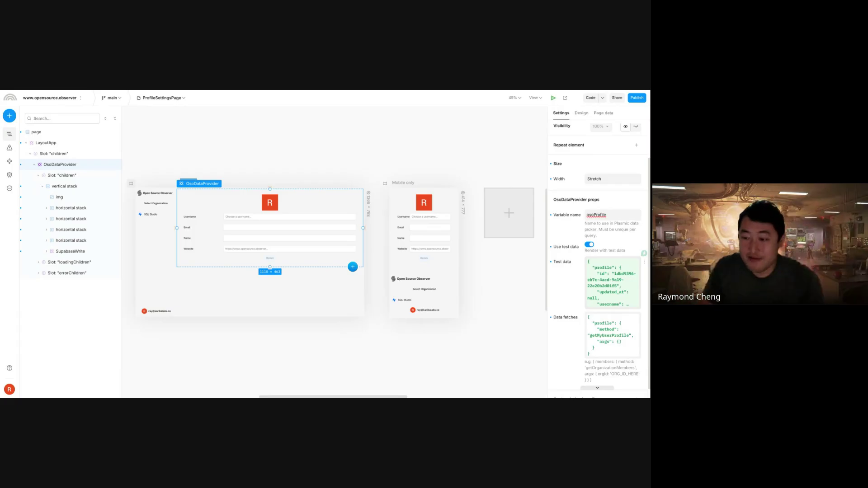
click(606, 292)
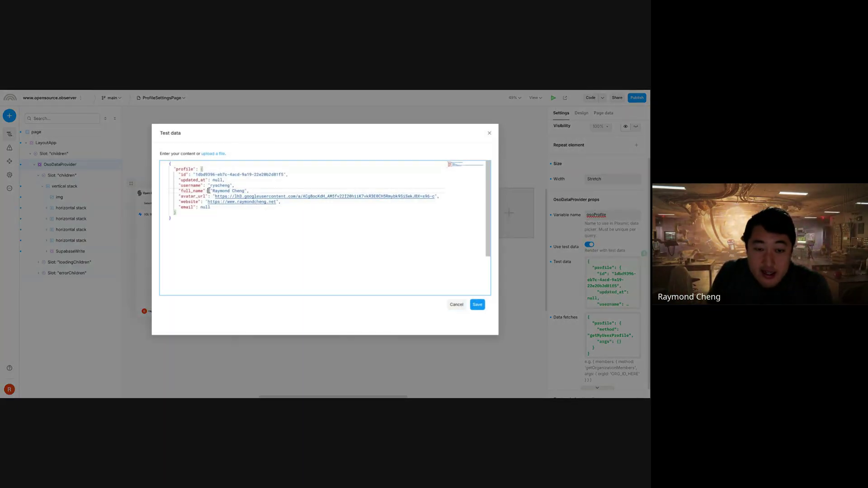
drag(173, 169, 186, 175)
key(ctrl+a)
key(Right)
key(ctrl+a)
key(Right)
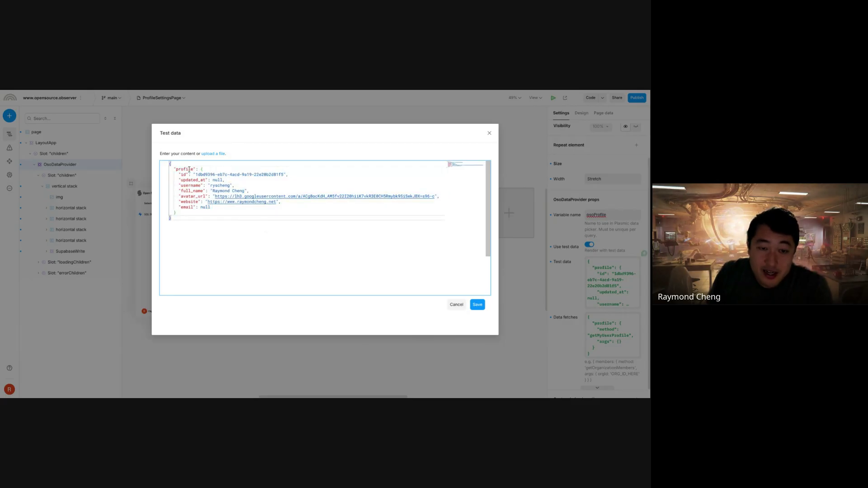
click(455, 304)
scroll(614, 339, down, 1)
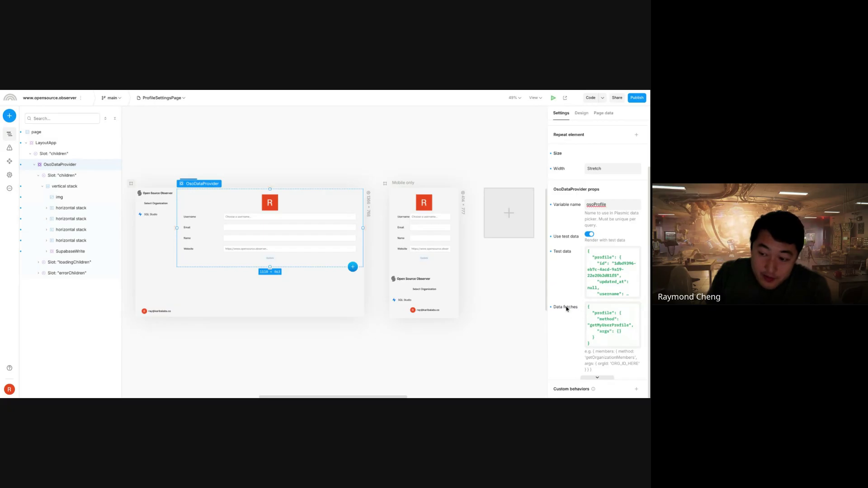
click(615, 327)
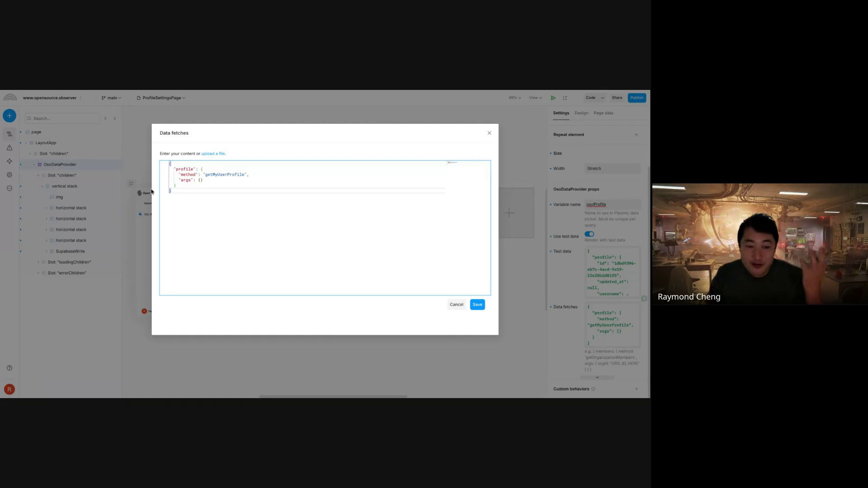
double_click(184, 168)
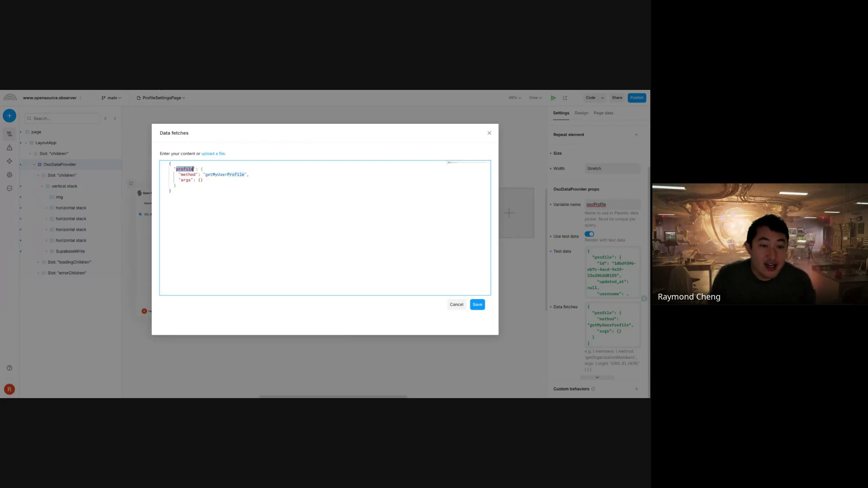
double_click(211, 176)
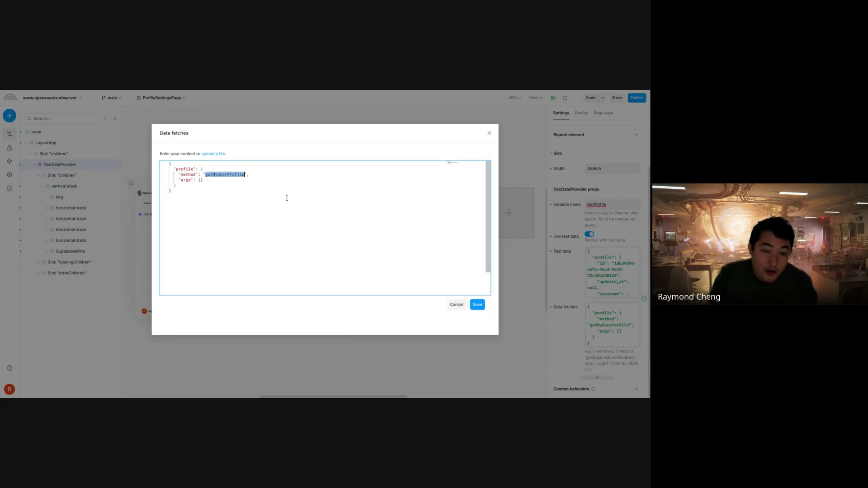
click(221, 180)
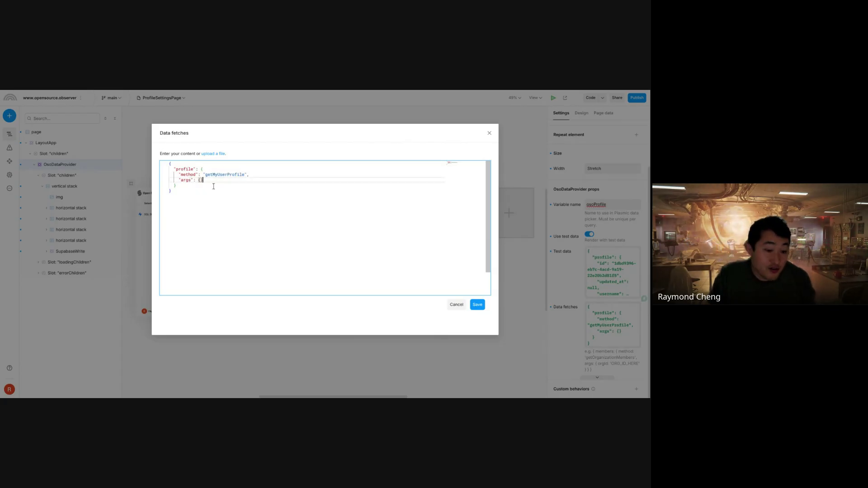
key(Down)
text(,)
key(Return)
text(")
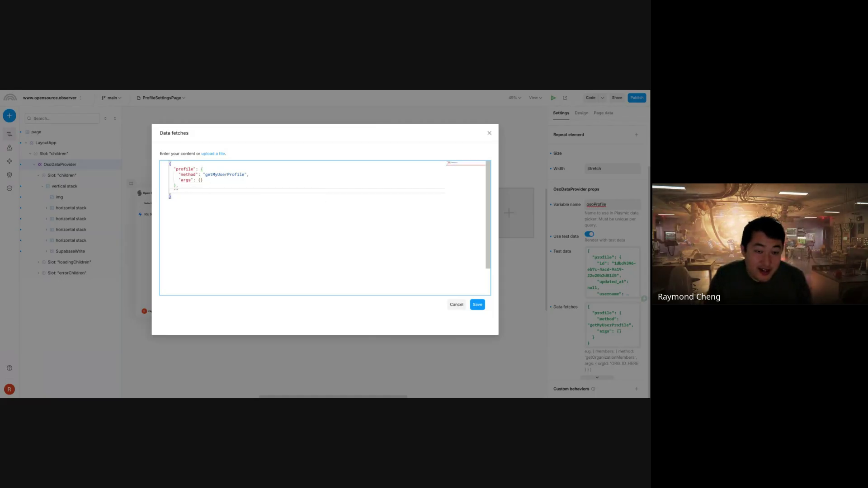
text(otherProfile": {)
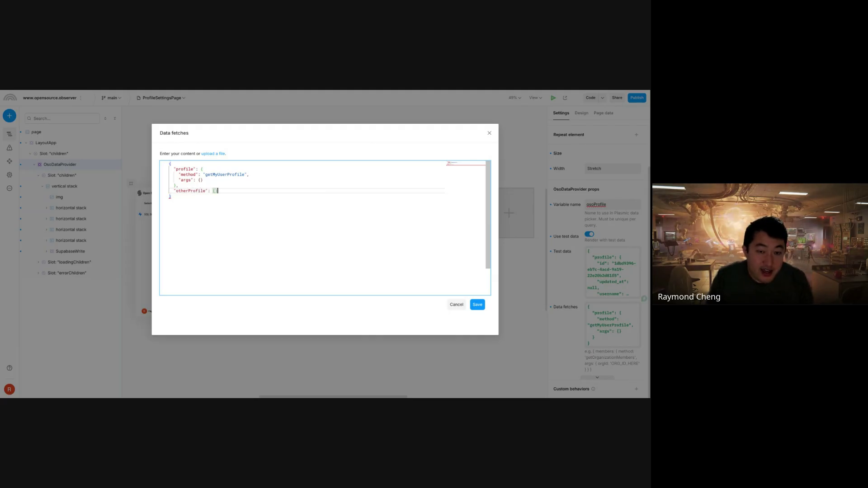
key(Return)
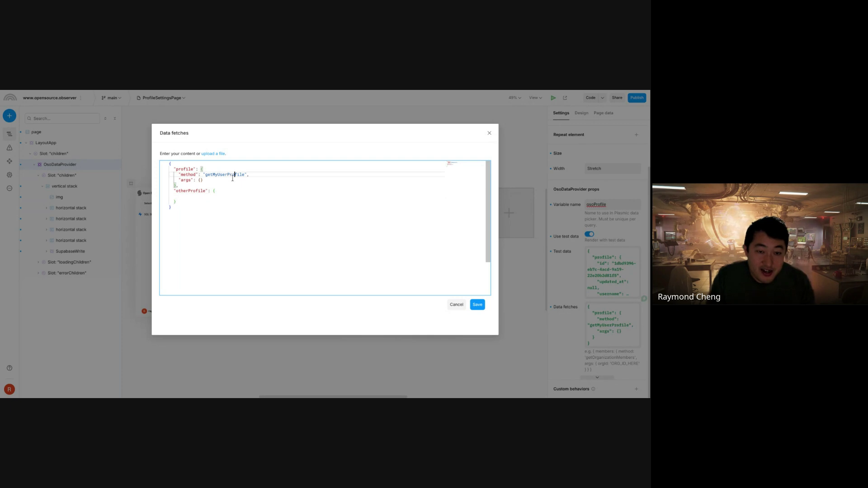
drag(204, 180, 178, 174)
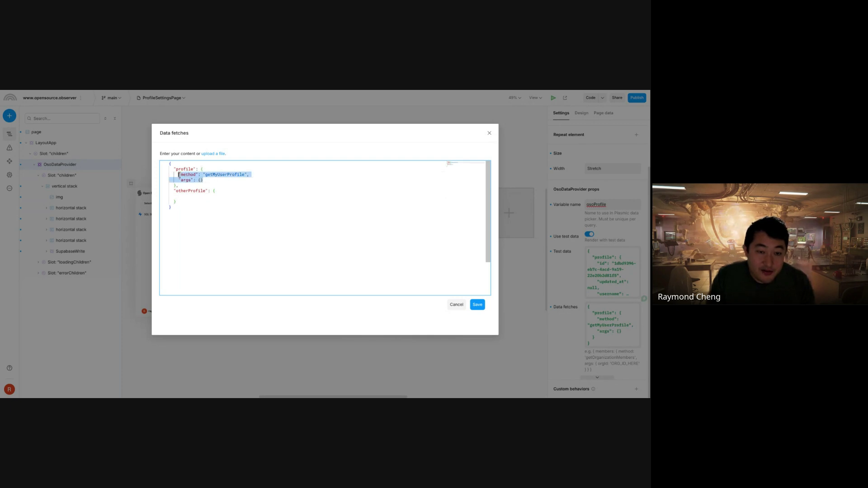
key(ctrl+c)
click(177, 200)
key(ctrl+v)
double_click(191, 190)
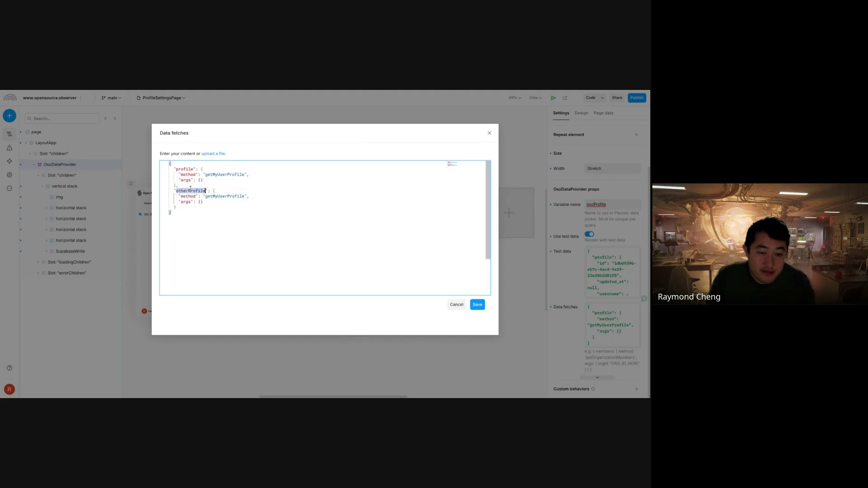
text(orgs)
double_click(222, 196)
text(getMyOrga)
text(nizations)
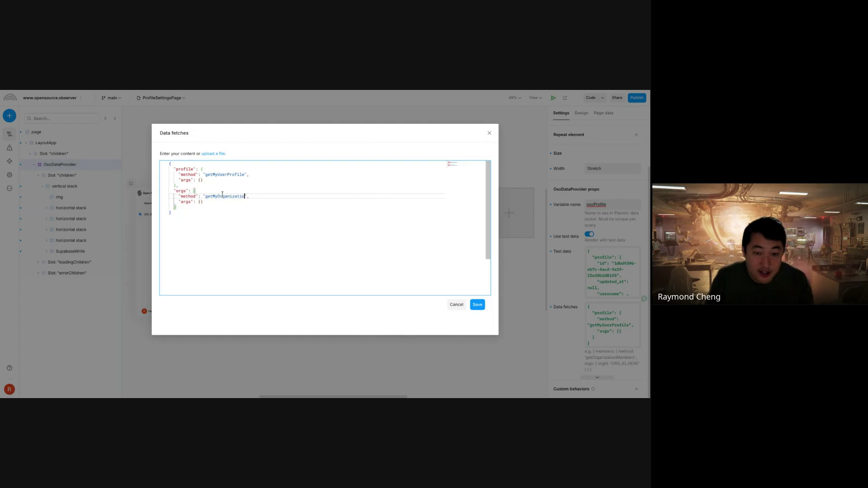
click(214, 202)
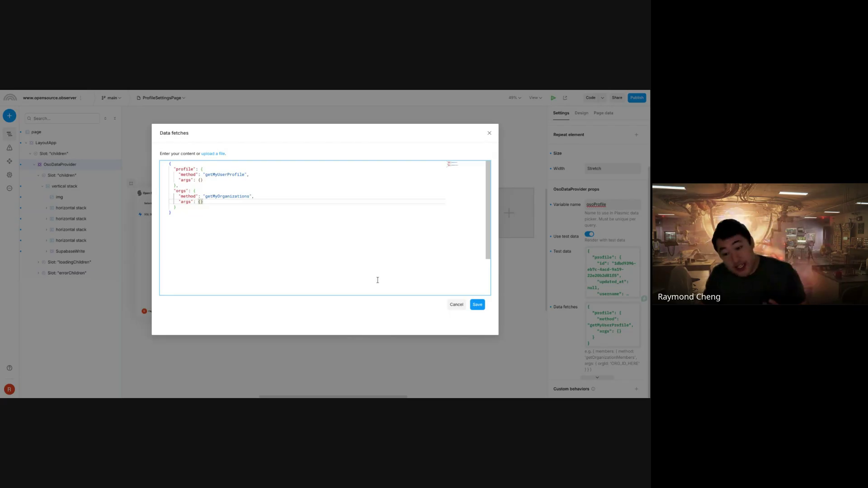
click(460, 307)
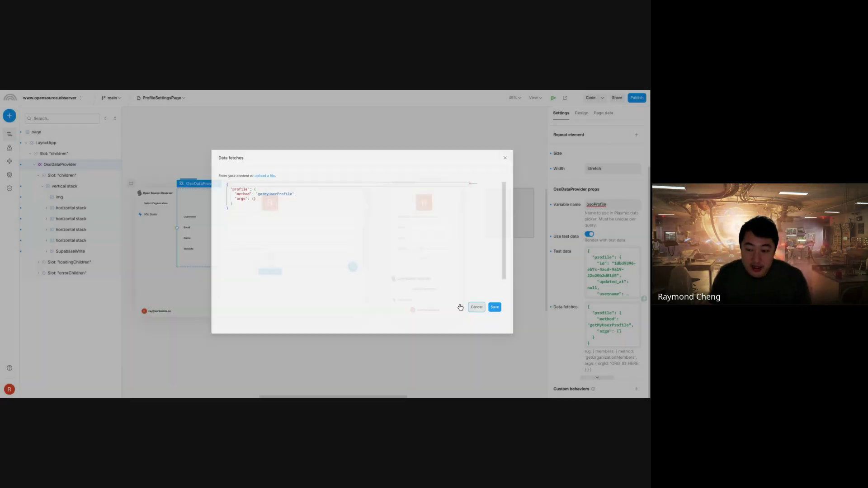
- Draft an empty "orgs" entry after profile in the test data, then cancel the edit
click(601, 268)
click(261, 214)
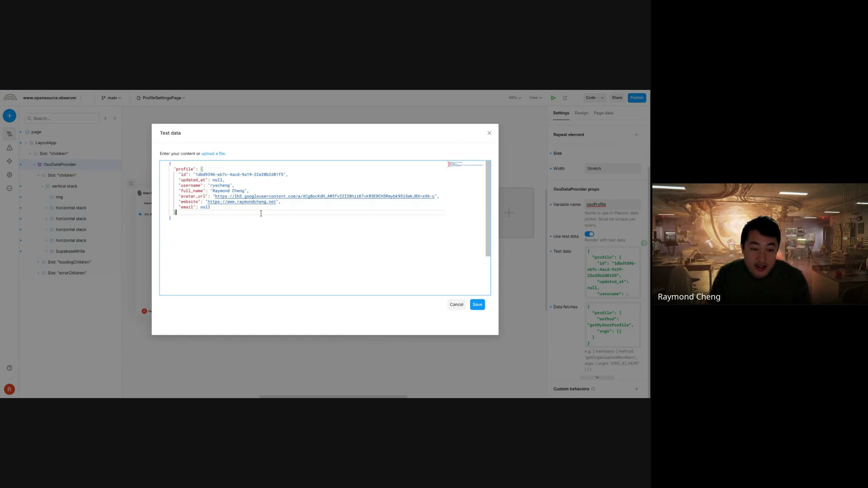
text(,)
key(Return)
text("org)
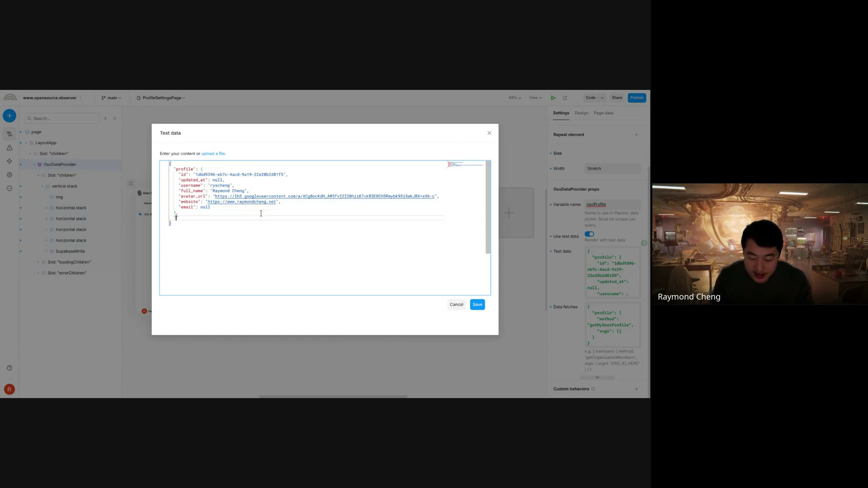
text("orgs")
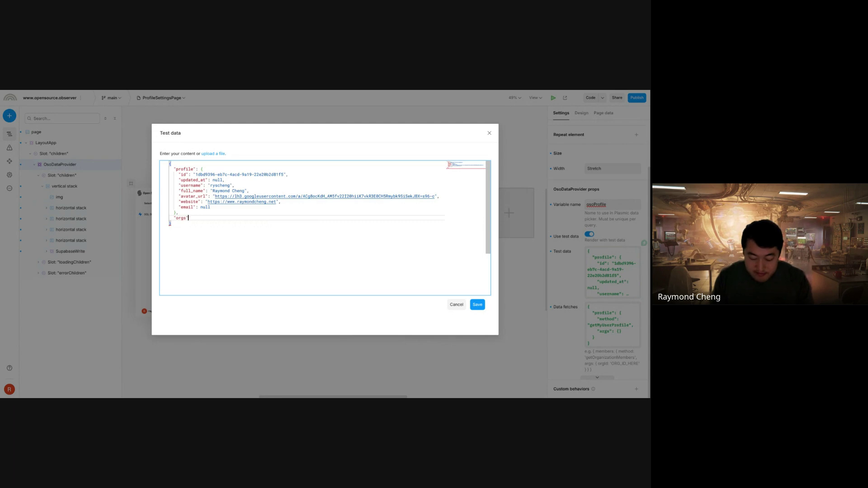
text(: {},)
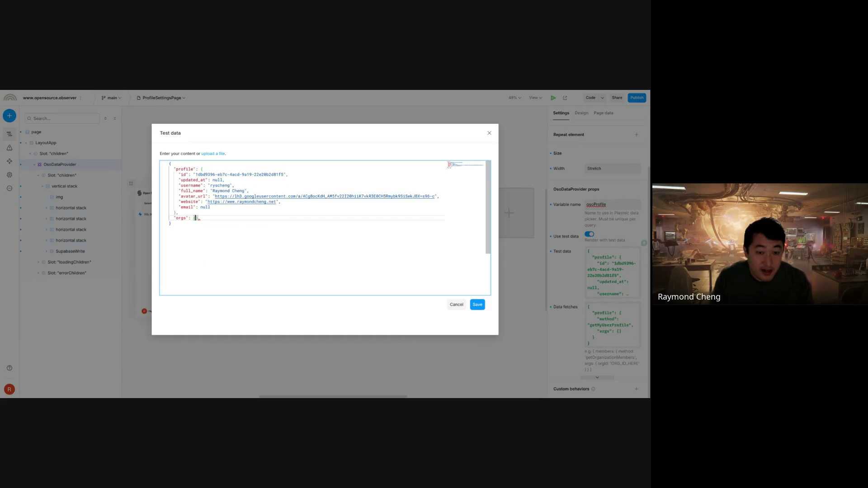
key(Return)
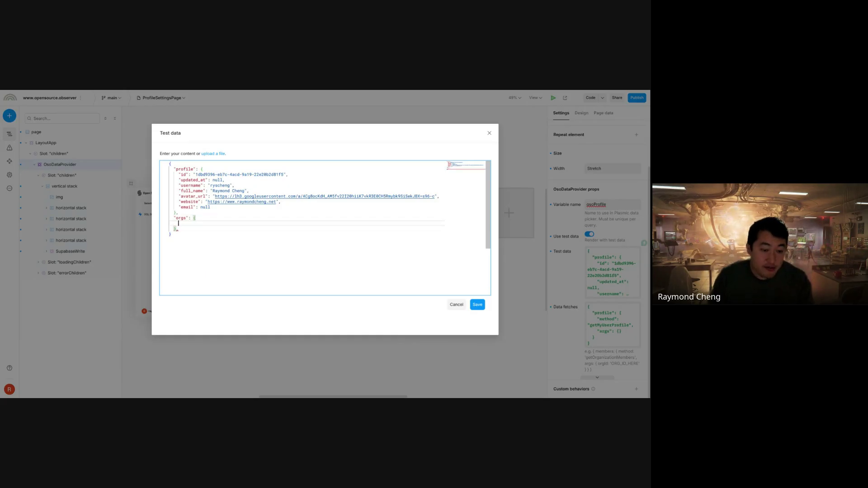
click(456, 306)
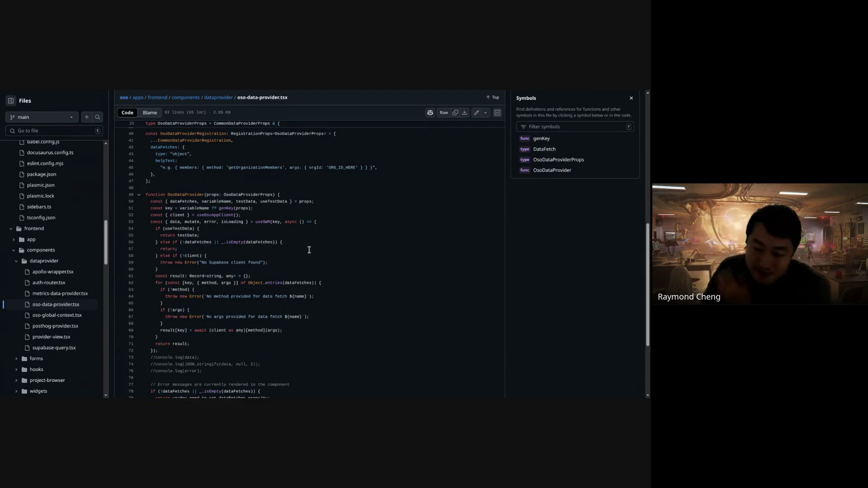
- Inspect the useSWR and mutate symbols on line 53 of oso-data-provider.tsx
double_click(261, 222)
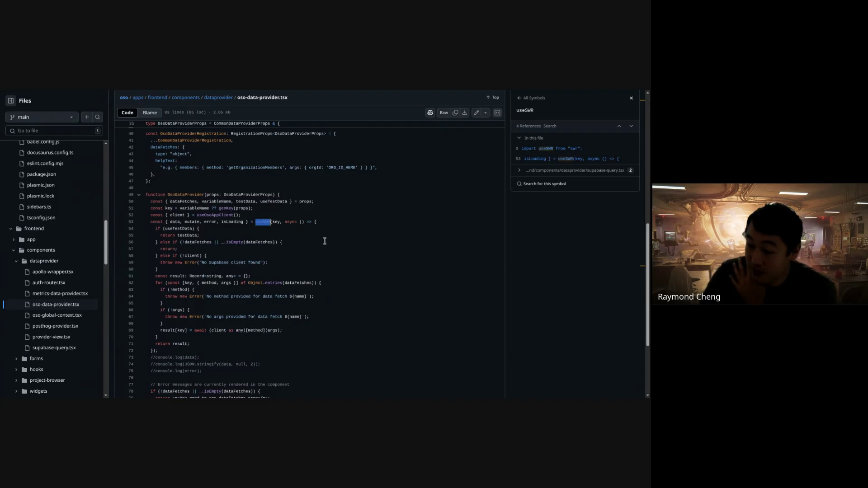
click(263, 222)
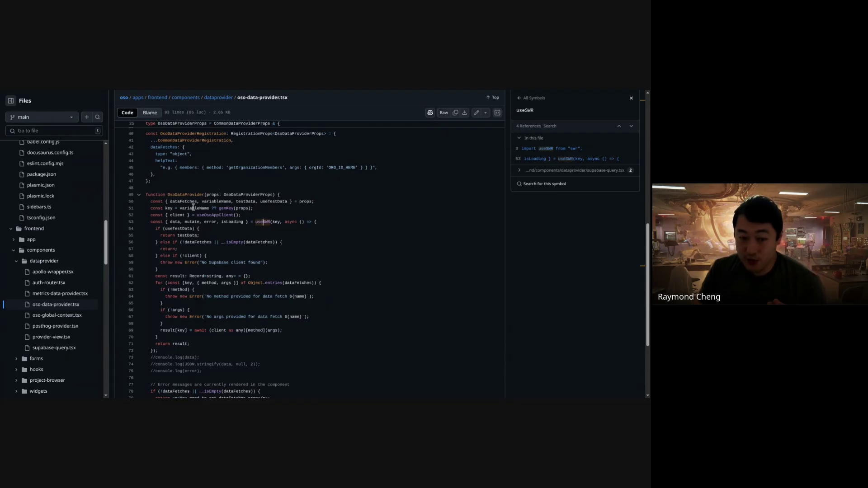
double_click(197, 222)
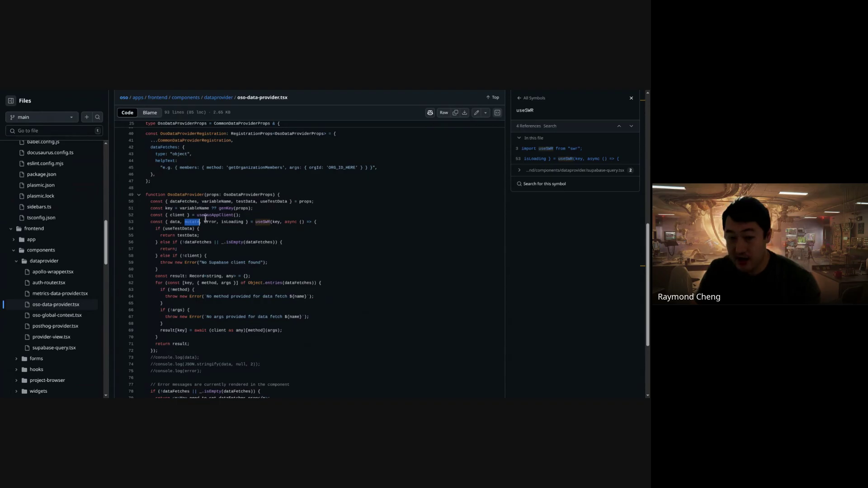
scroll(275, 285, down, 3)
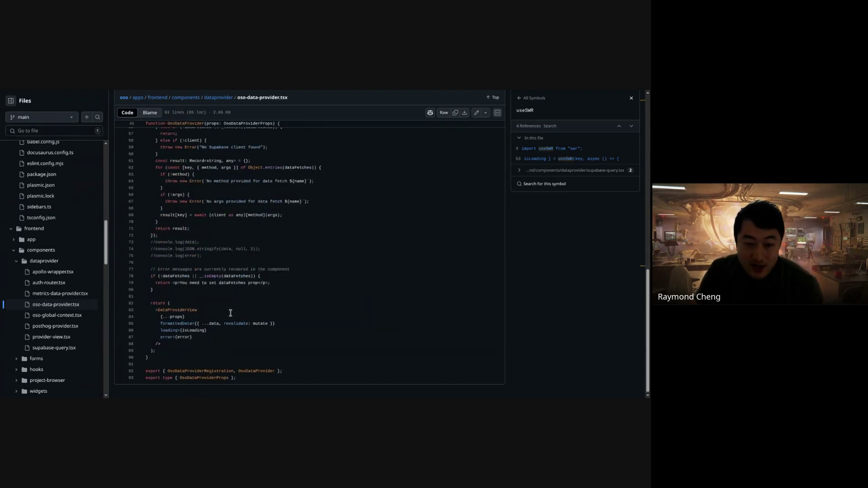
scroll(230, 312, up, 1)
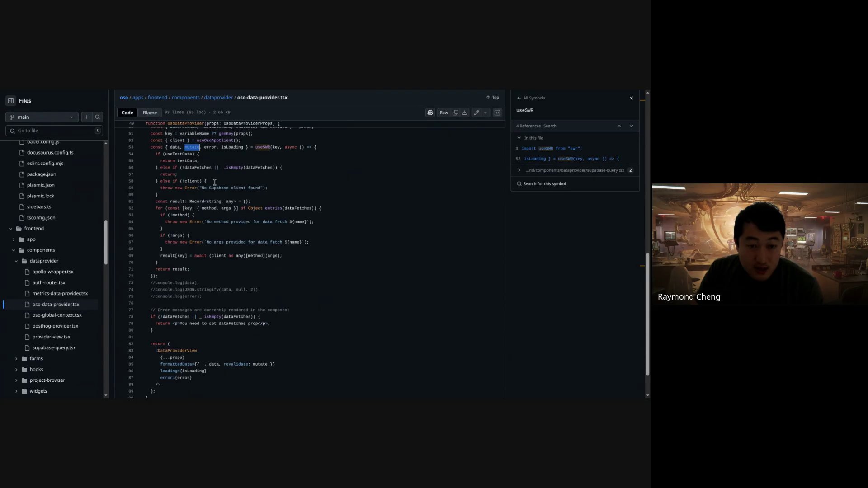
scroll(272, 283, down, 1)
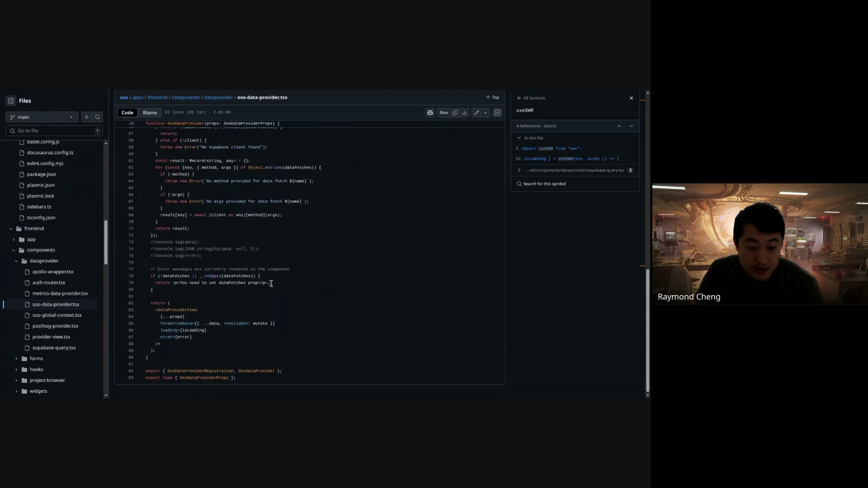
- Look up mutate, formattedData, DataProviderView, data and revalidate on lines 83–85
click(255, 324)
click(180, 323)
drag(157, 310, 201, 312)
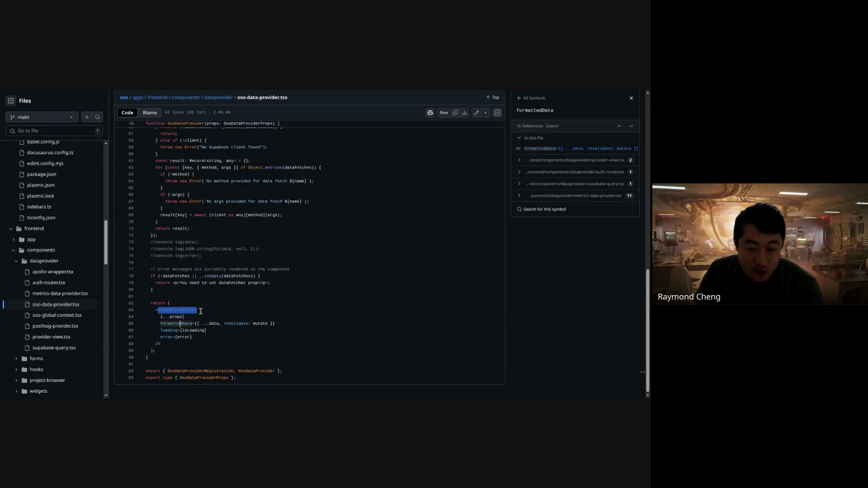
click(154, 310)
click(262, 324)
double_click(214, 324)
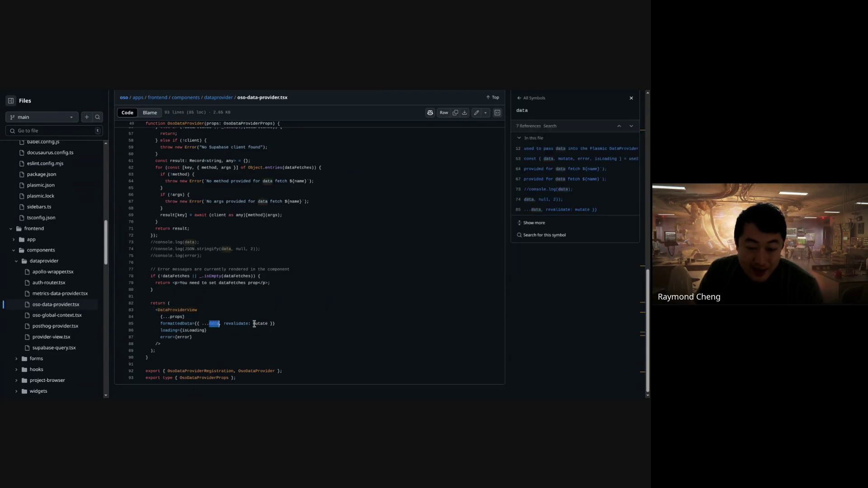
click(254, 324)
click(239, 324)
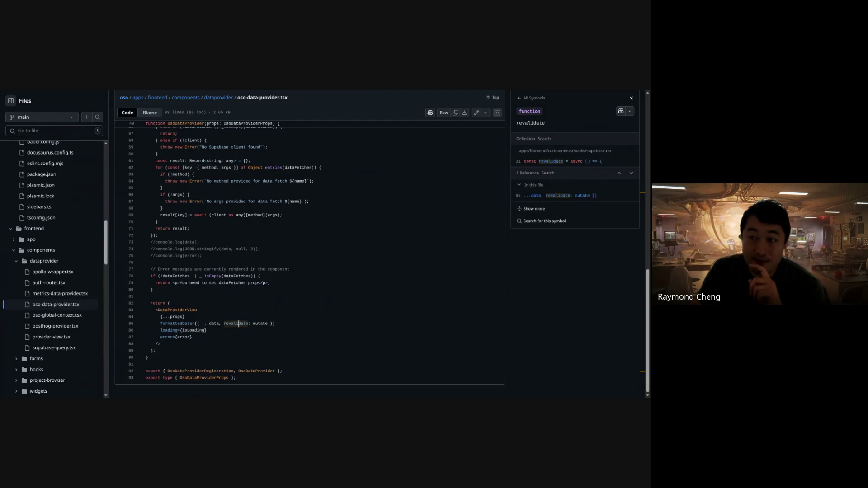
- Back in Plasmic, open OrganizationMembersPage and reveal the modalInvite 'Invite a user' modal
key(alt+Tab)
click(146, 98)
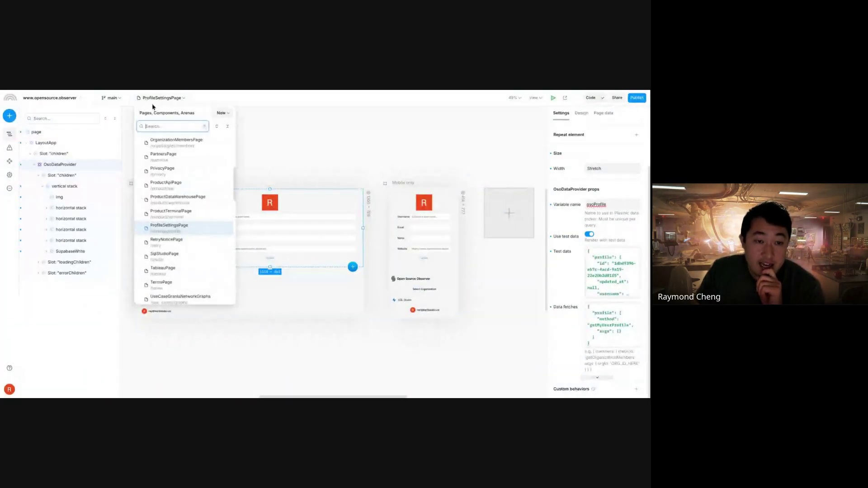
click(195, 142)
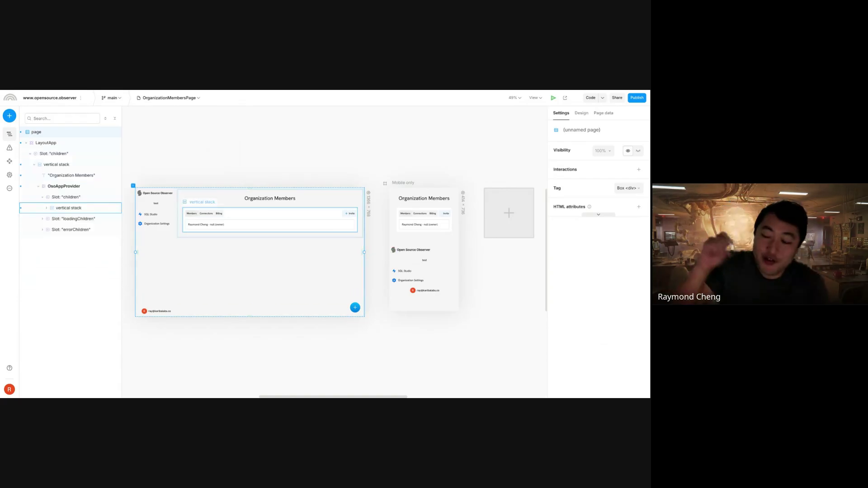
click(351, 215)
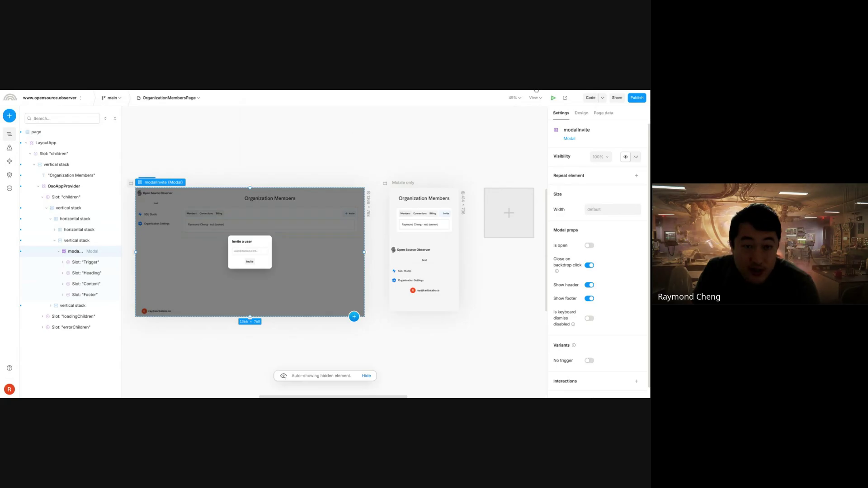
key(alt+Tab)
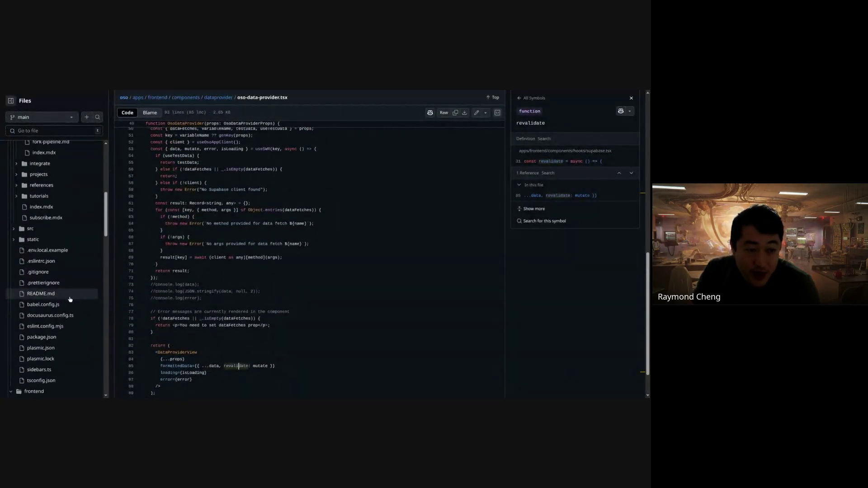
- Open oso-global-context.tsx and look up the OsoGlobalActions definition
scroll(75, 316, up, 1)
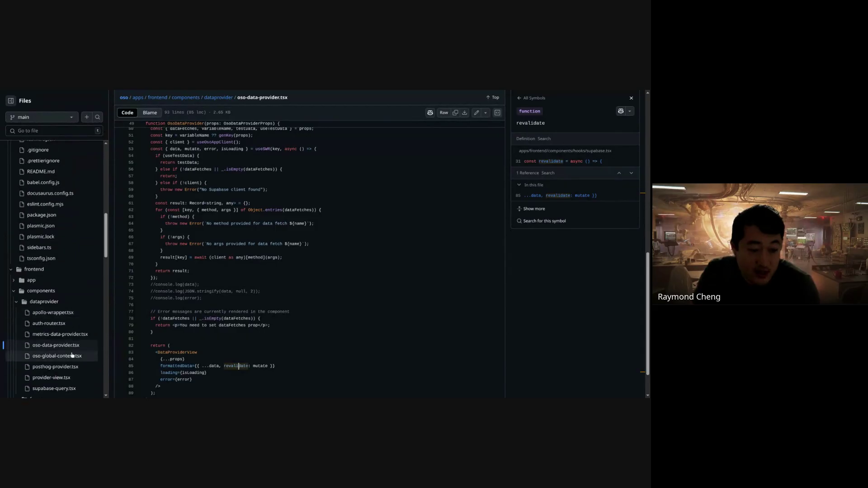
click(71, 357)
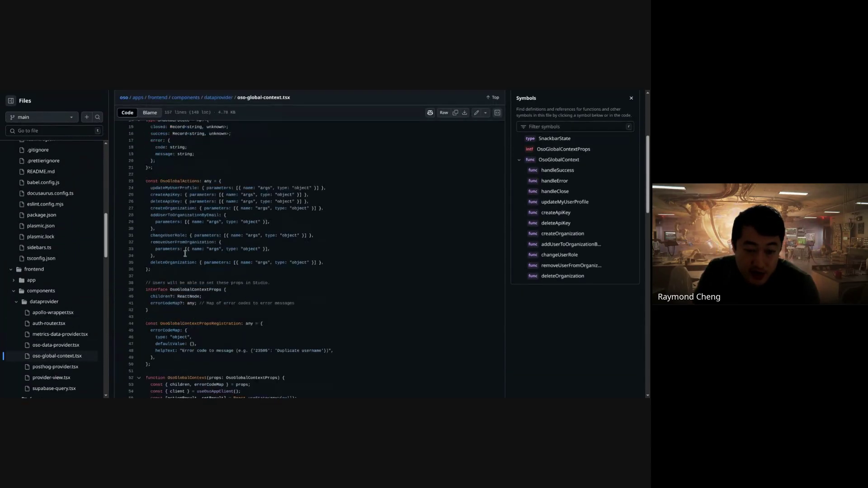
drag(149, 276, 189, 181)
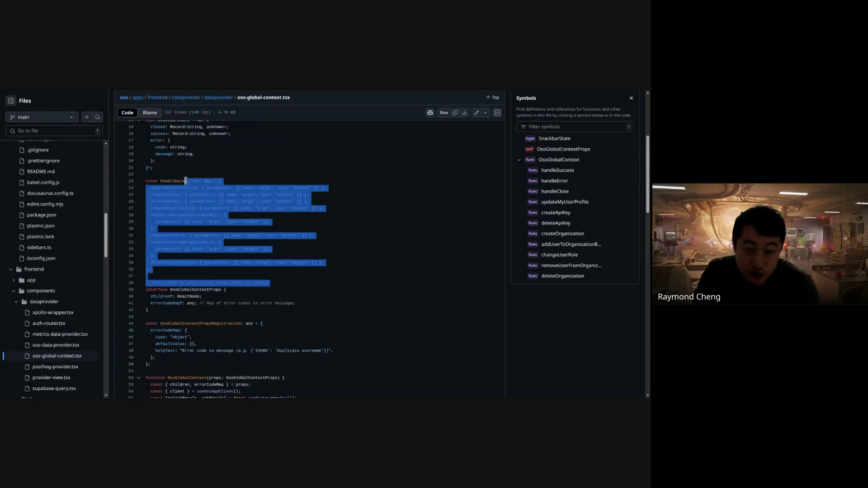
click(184, 181)
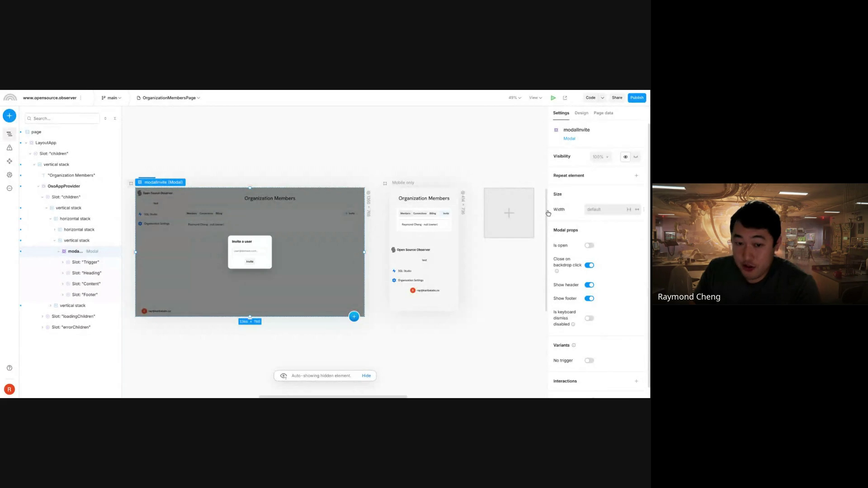
- Confirm the Invite button invokes addUserToOrganizationByEmail and open its arguments code (orgId, email, role 'admin')
click(254, 263)
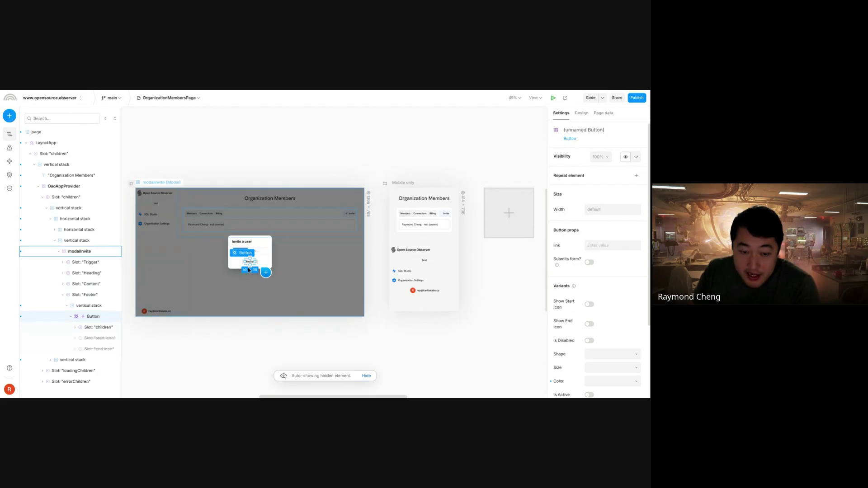
scroll(588, 311, down, 2)
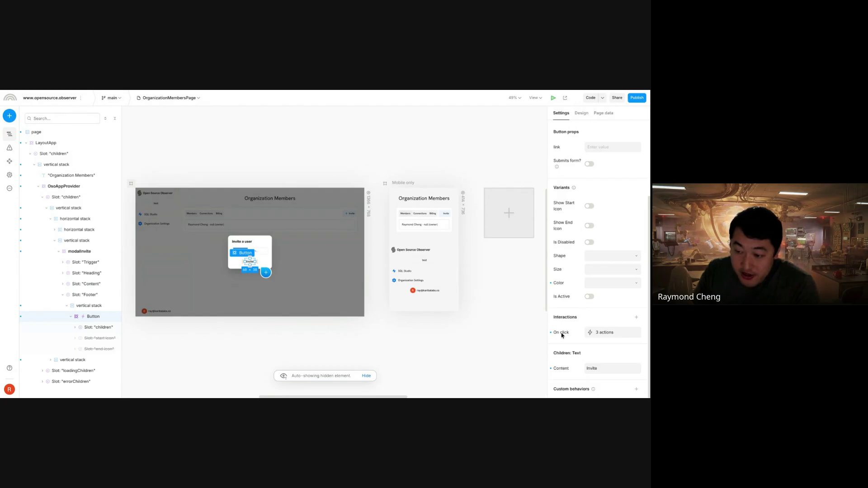
click(601, 332)
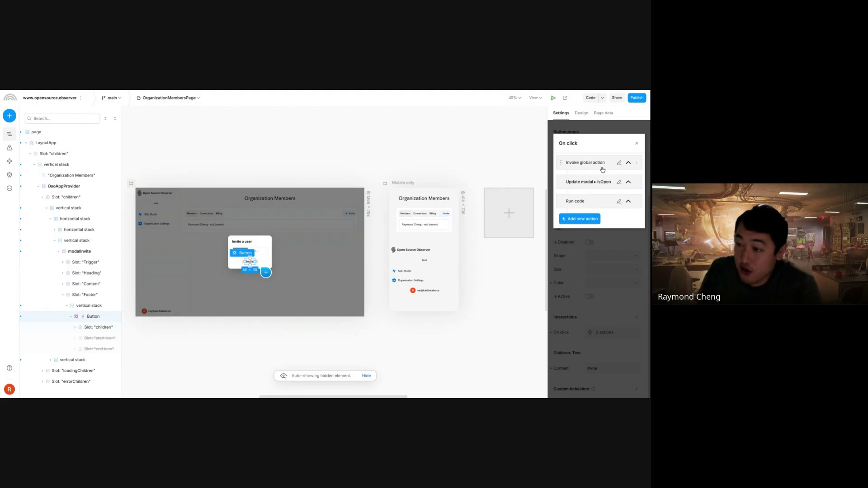
click(628, 163)
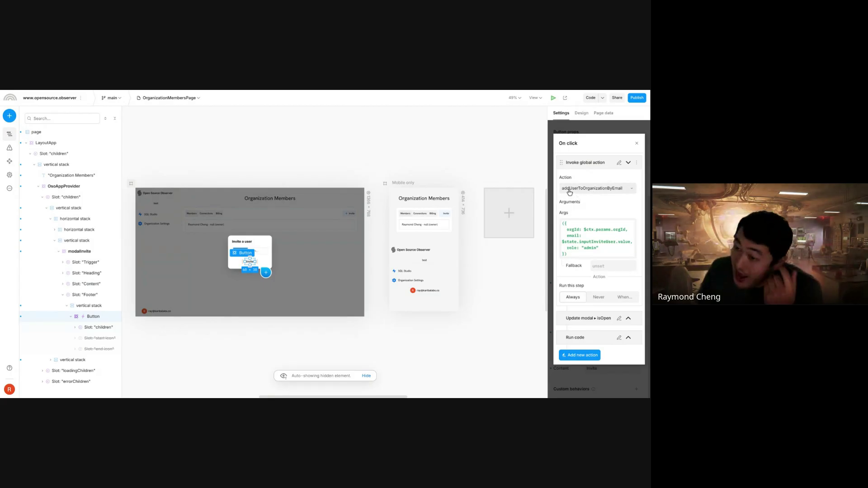
click(588, 191)
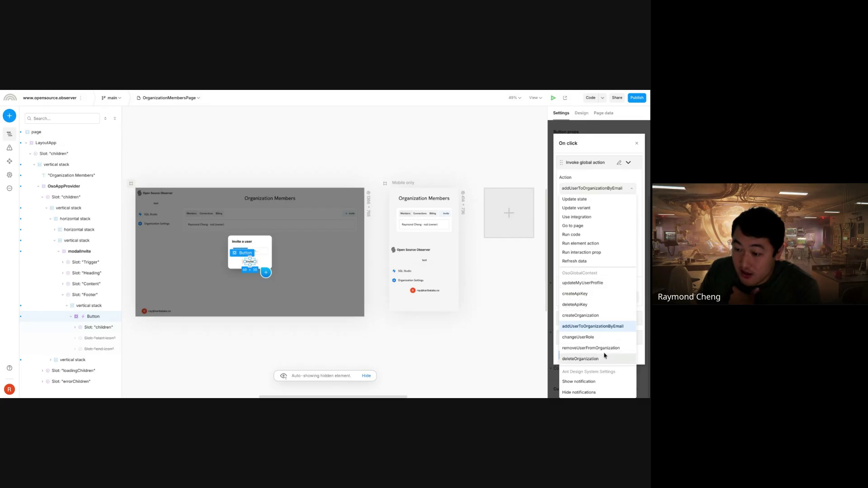
click(604, 145)
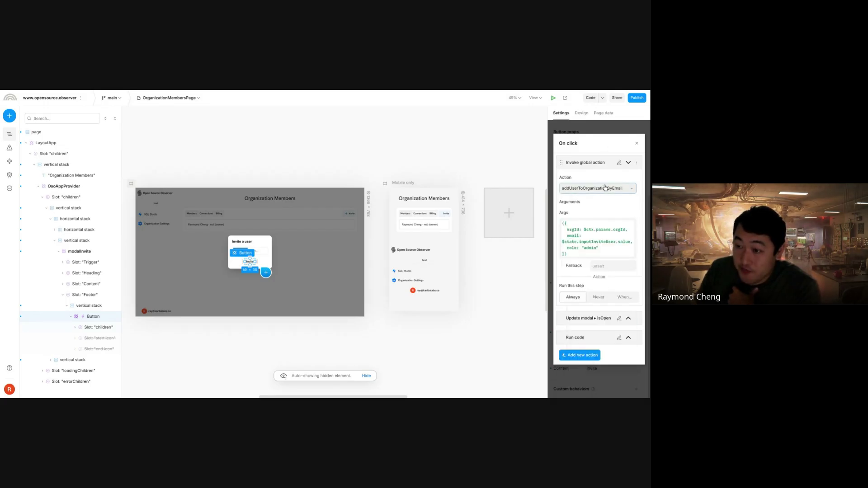
click(604, 235)
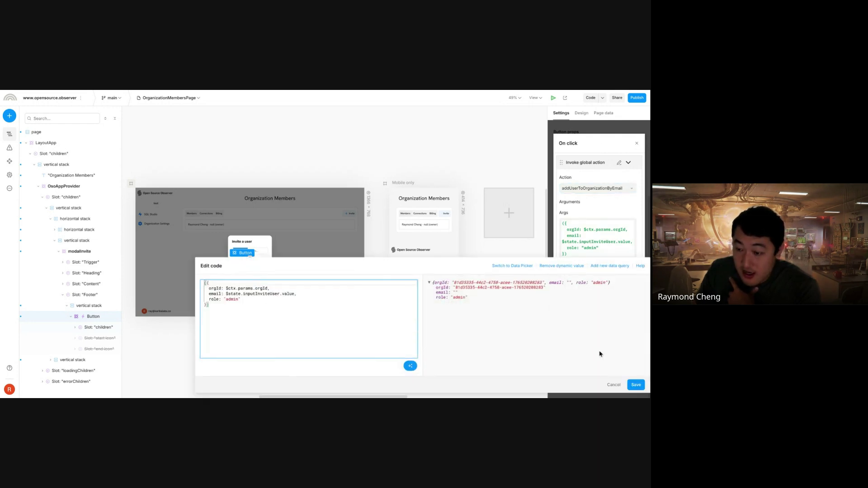
- Cancel the Args Edit code dialog without changes, returning to the Invoke global action settings
mouse_move(261, 295)
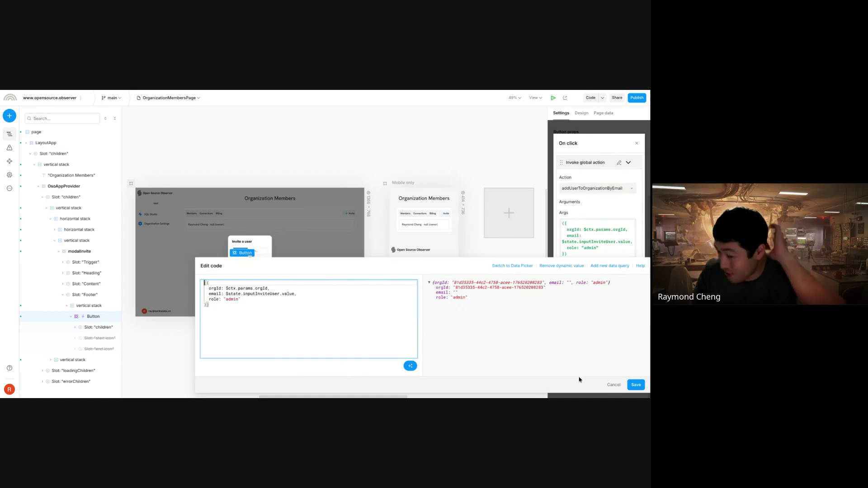
click(614, 385)
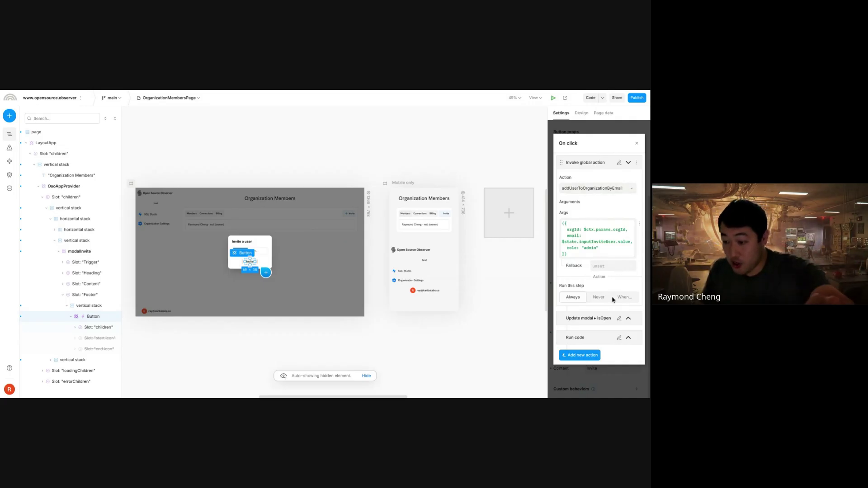
- Expand the Update modal isOpen (false) and Run code ($ctx.osoMembers.revalidate()) click steps
click(628, 319)
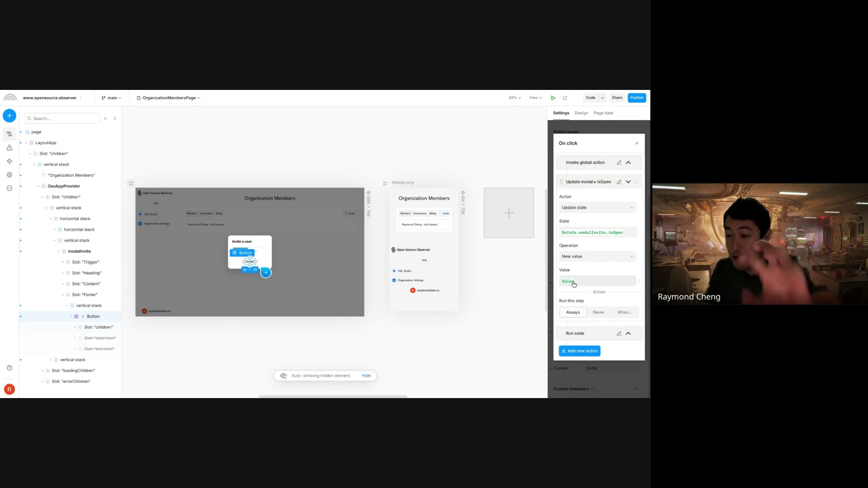
click(627, 334)
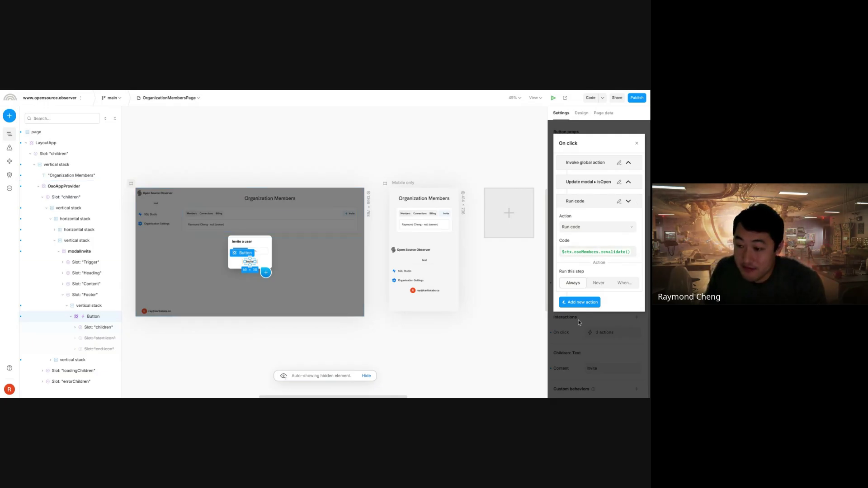
- Check the OsoAppProvider's osoMembers variable name, then reselect the Invite button layer
click(635, 144)
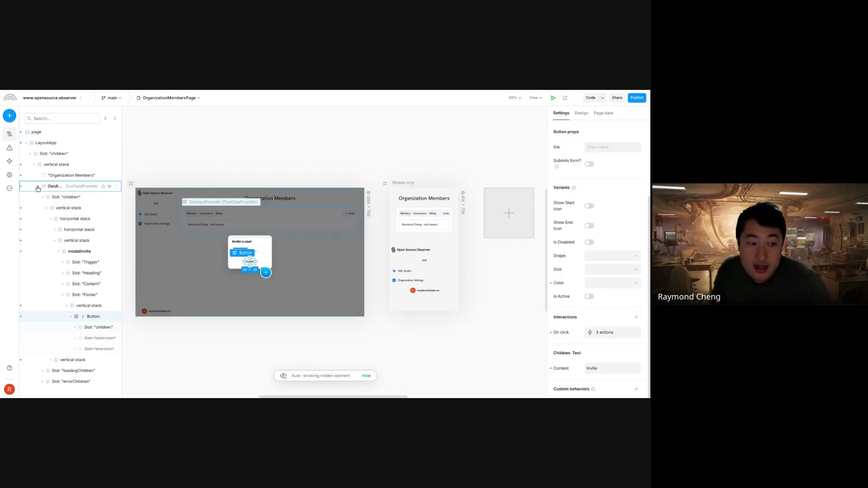
click(57, 189)
click(624, 187)
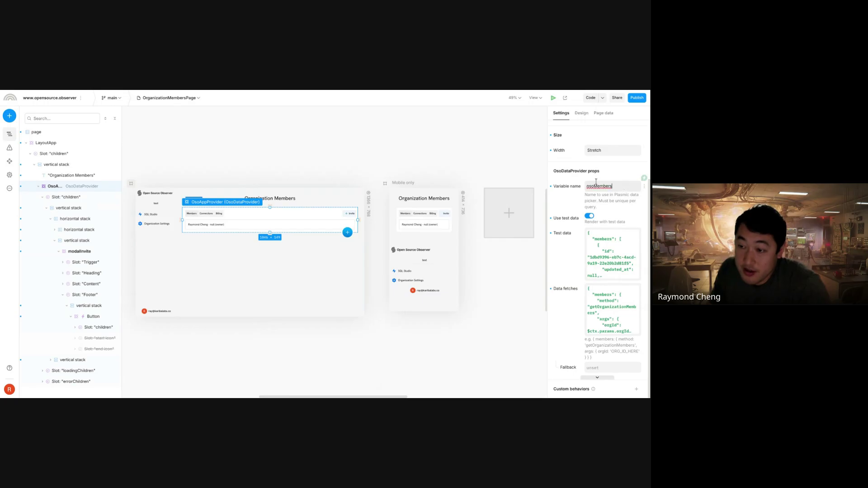
double_click(601, 185)
click(600, 186)
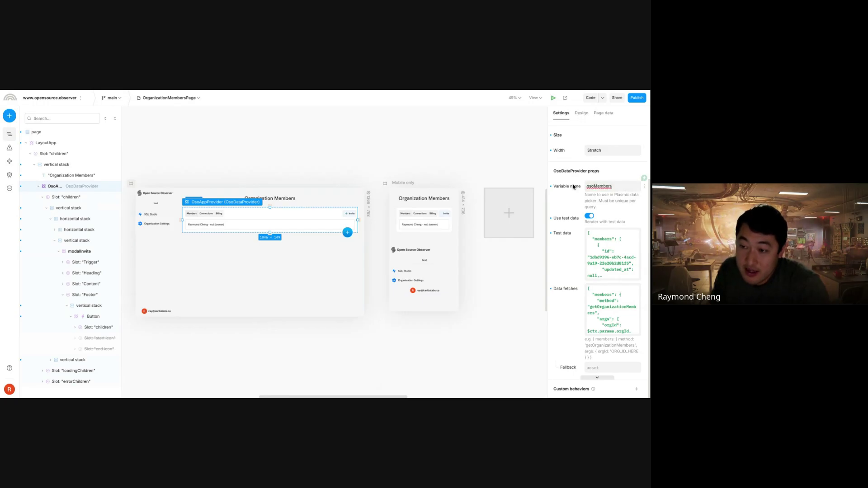
double_click(606, 186)
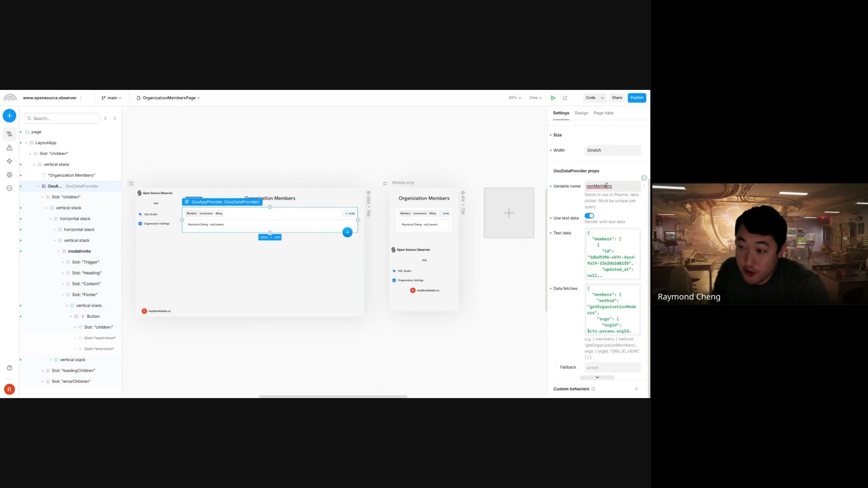
click(87, 317)
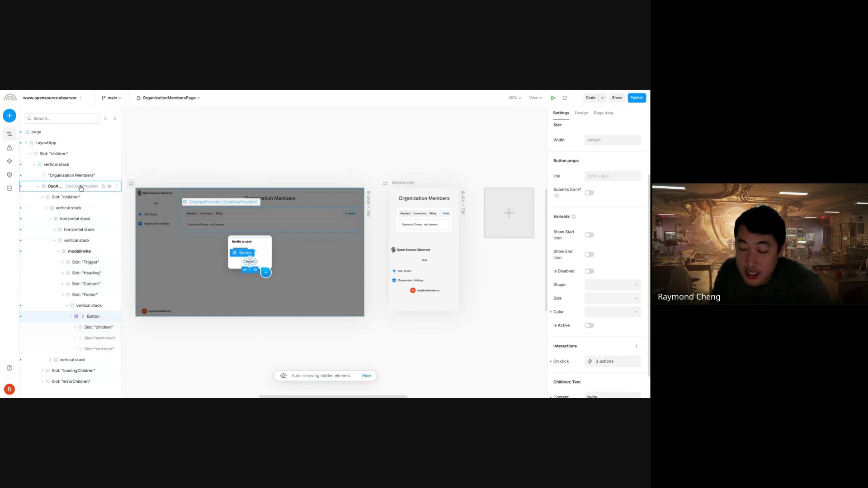
- Reopen the Invite button's Run code step, keeping Run code as its action type
click(604, 363)
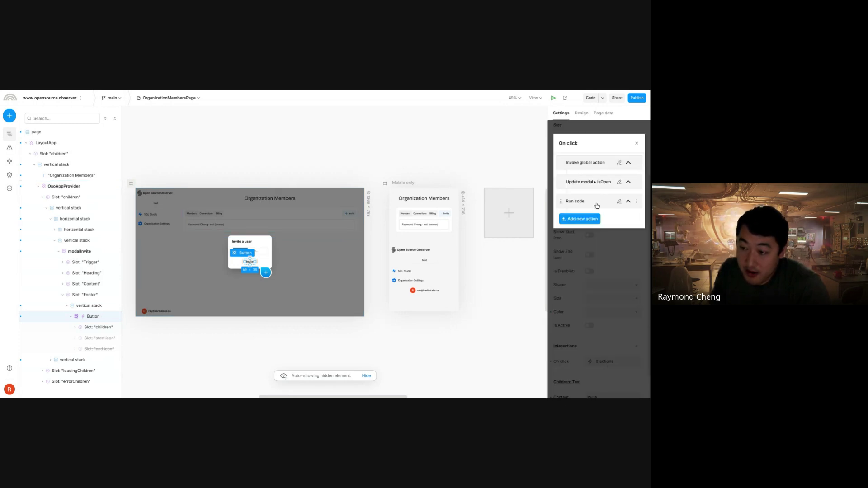
click(628, 201)
click(603, 253)
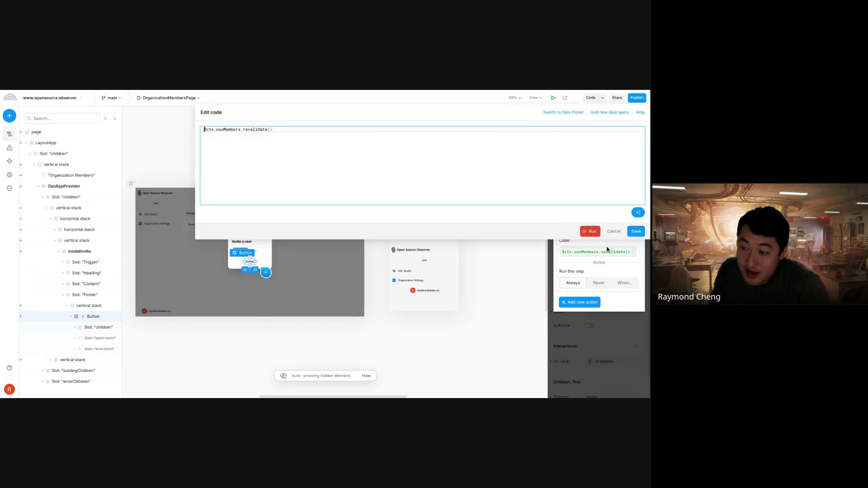
click(615, 231)
click(571, 232)
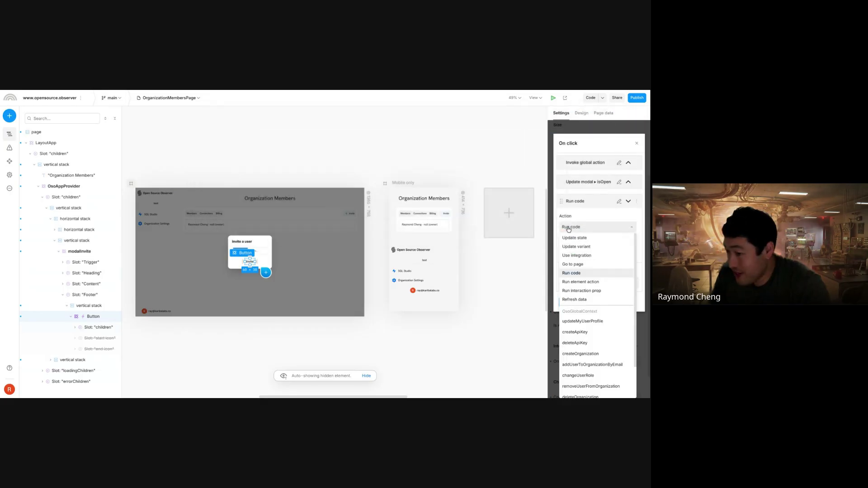
click(573, 231)
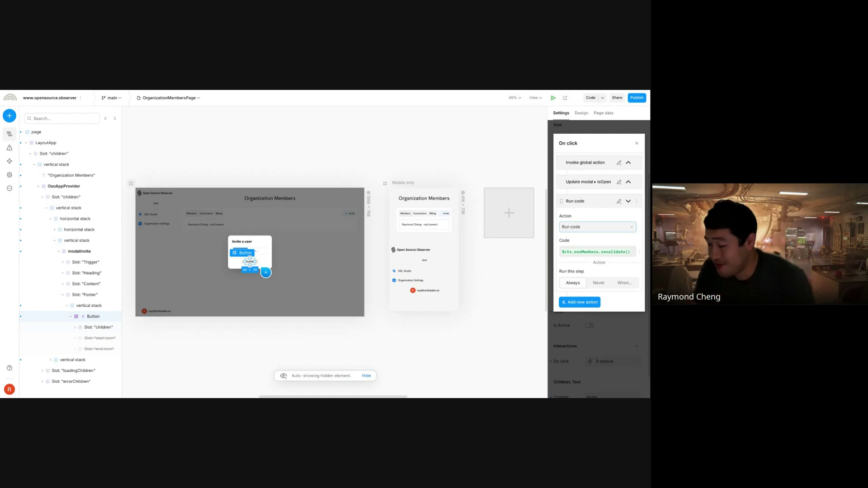
- Set the Run code step to $ctx.osoMembers.revalidate() by picking osoMembers > revalidate
click(601, 257)
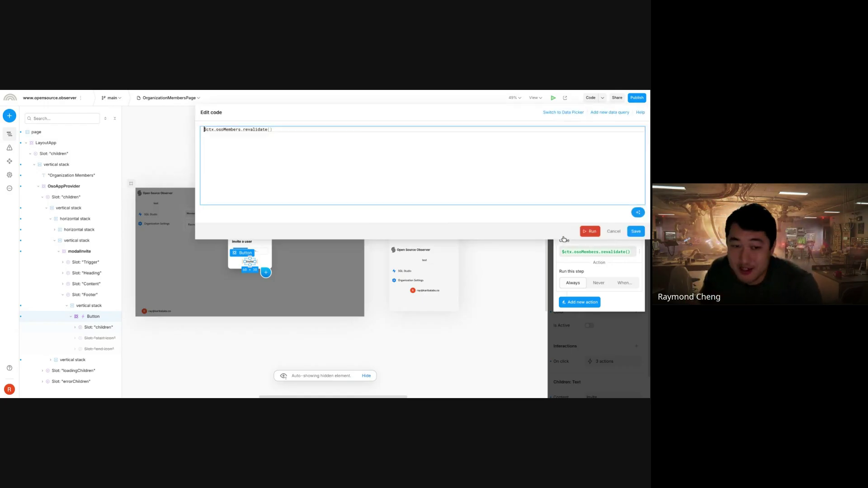
click(560, 113)
scroll(240, 187, down, 2)
click(236, 178)
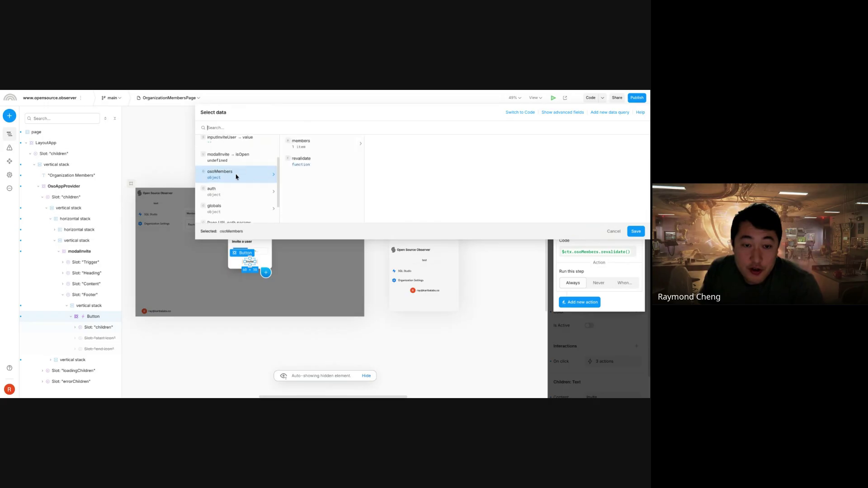
click(310, 158)
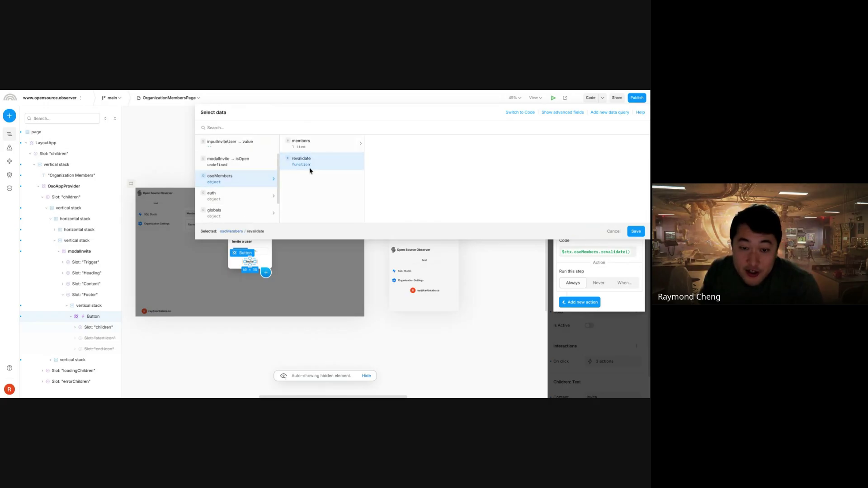
click(515, 112)
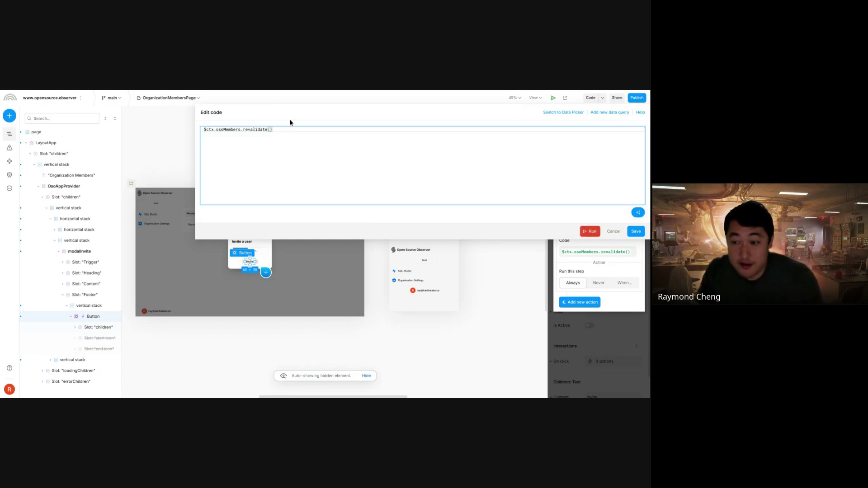
click(614, 231)
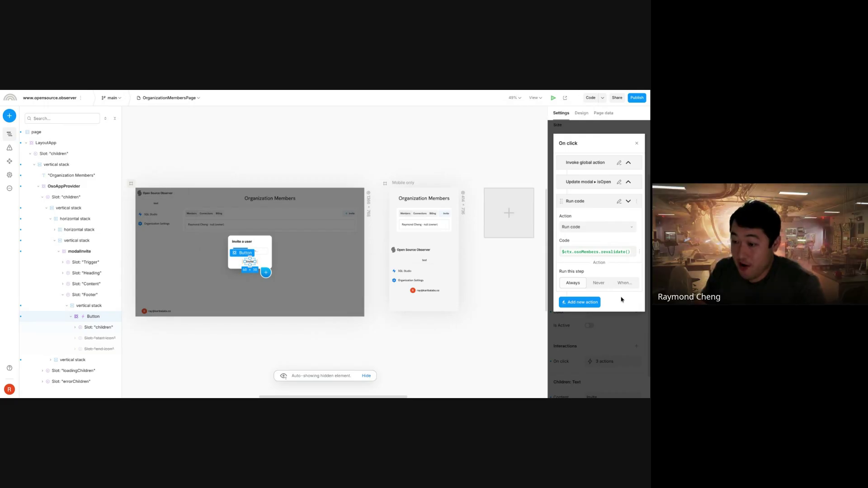
click(637, 144)
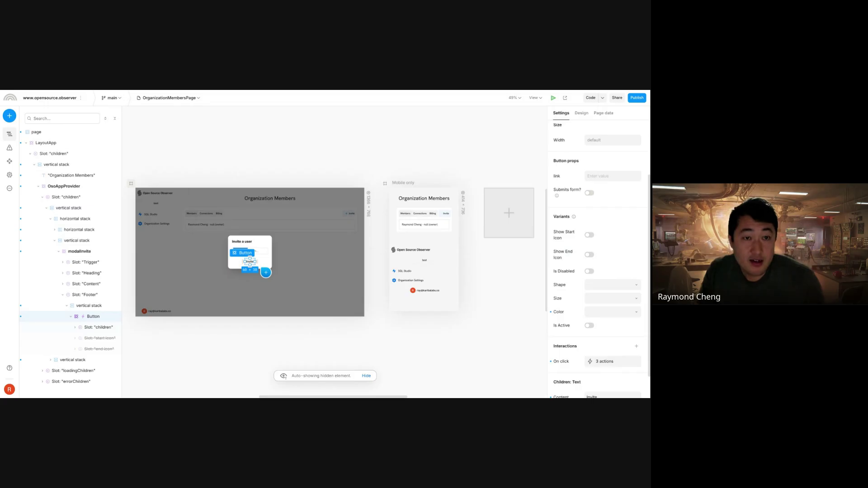
key(ctrl+Tab)
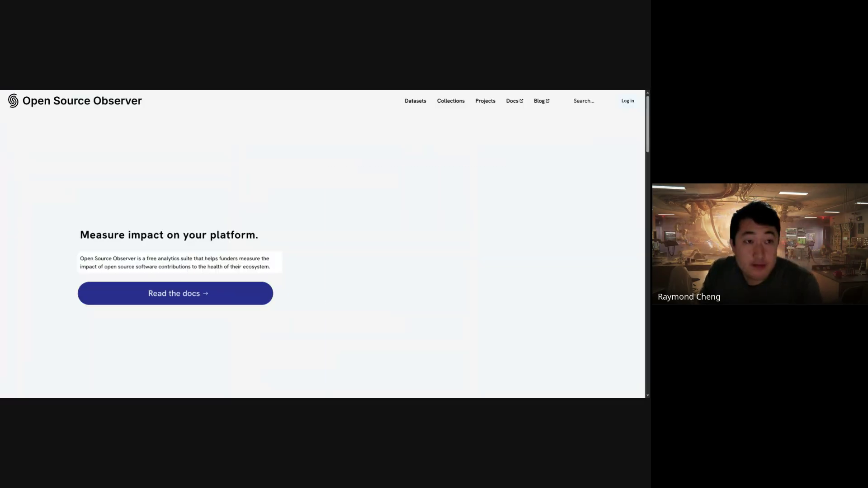
click(628, 101)
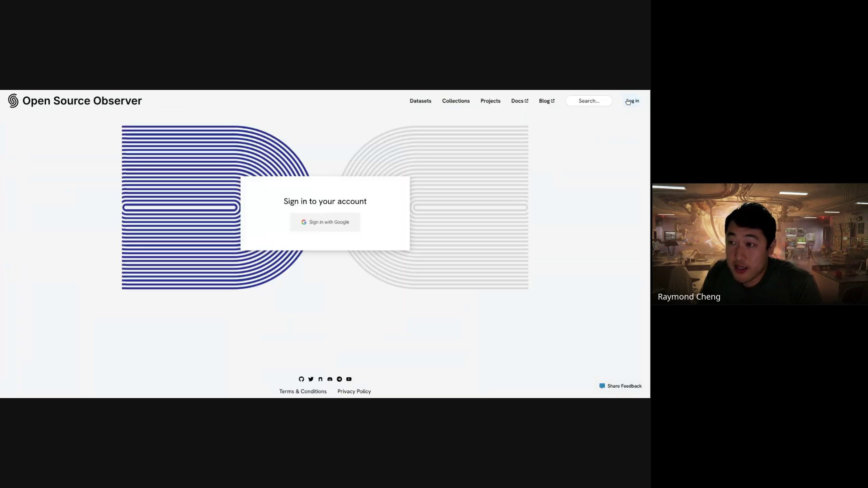
click(294, 229)
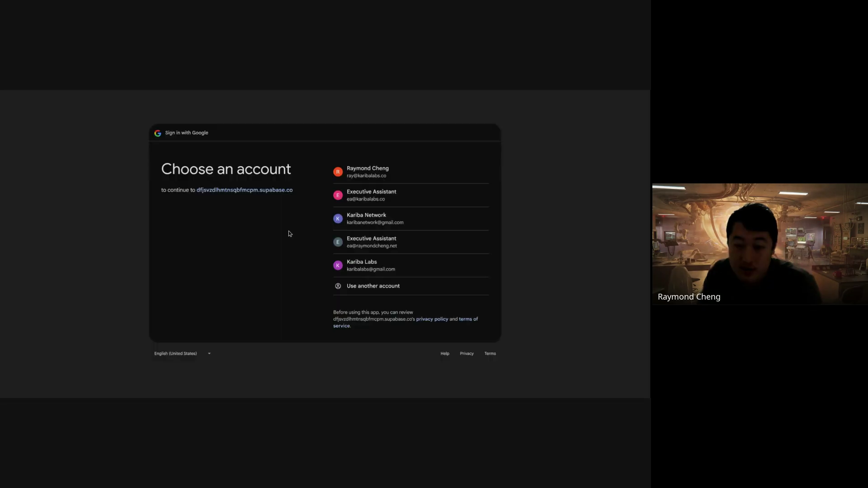
click(359, 268)
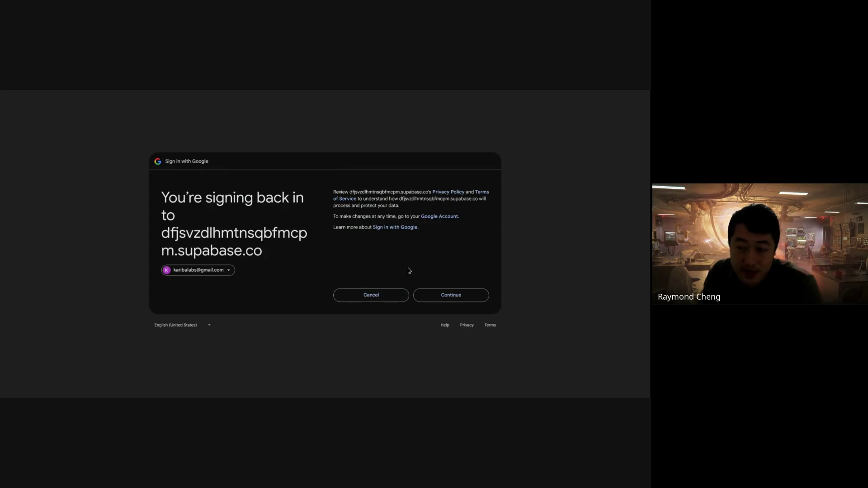
click(451, 296)
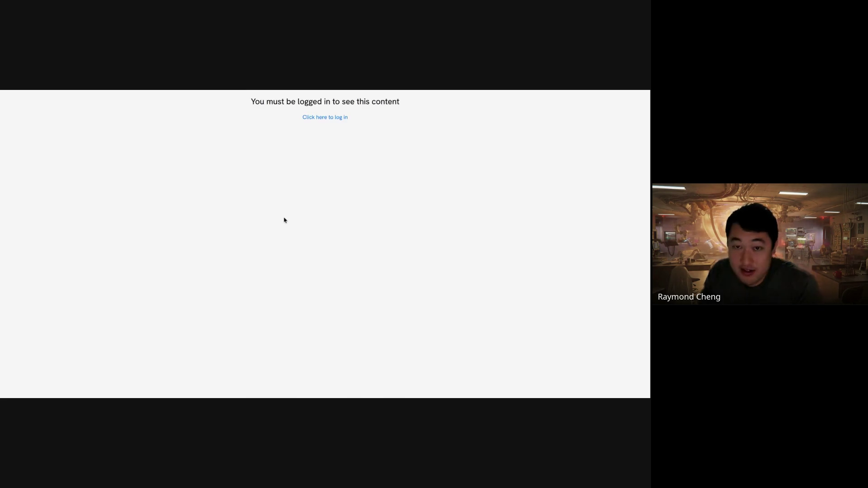
click(344, 118)
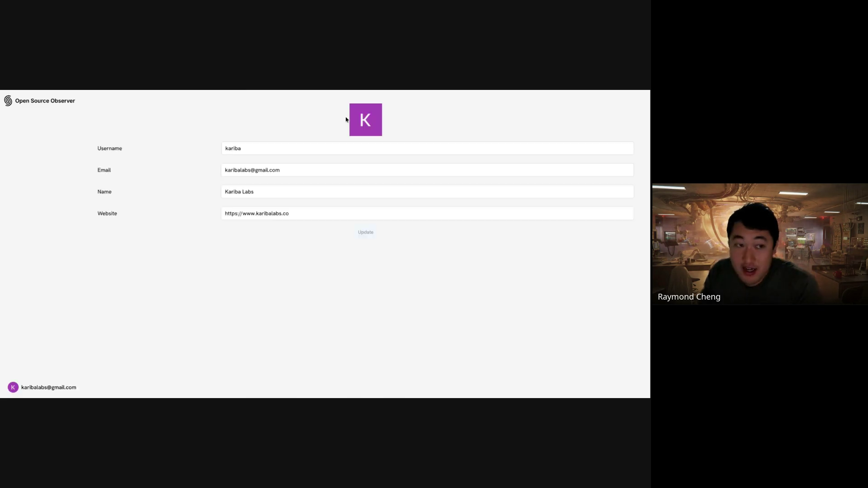
click(46, 387)
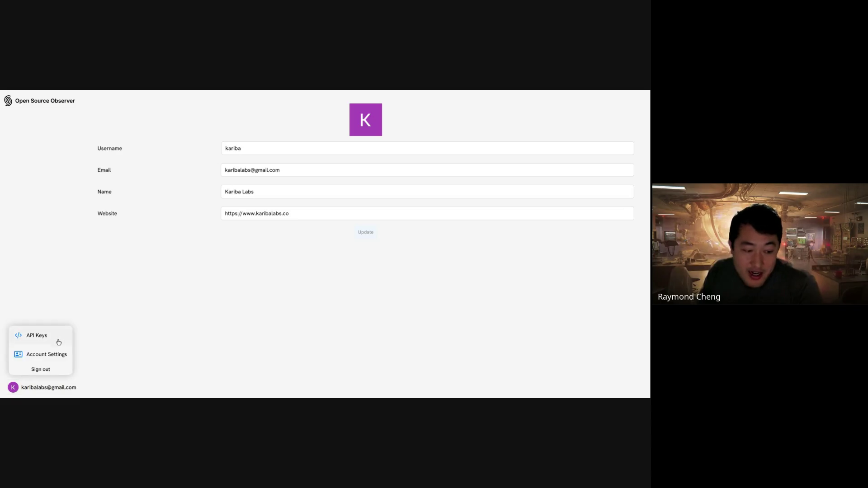
click(145, 324)
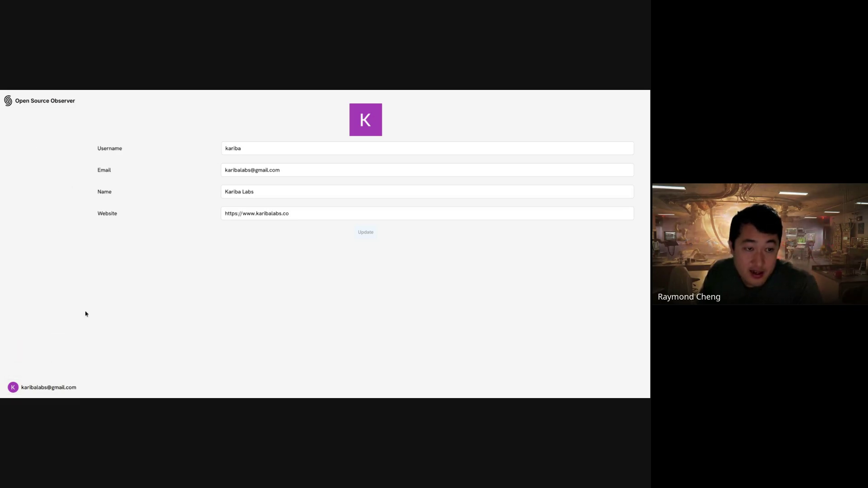
click(49, 387)
click(57, 373)
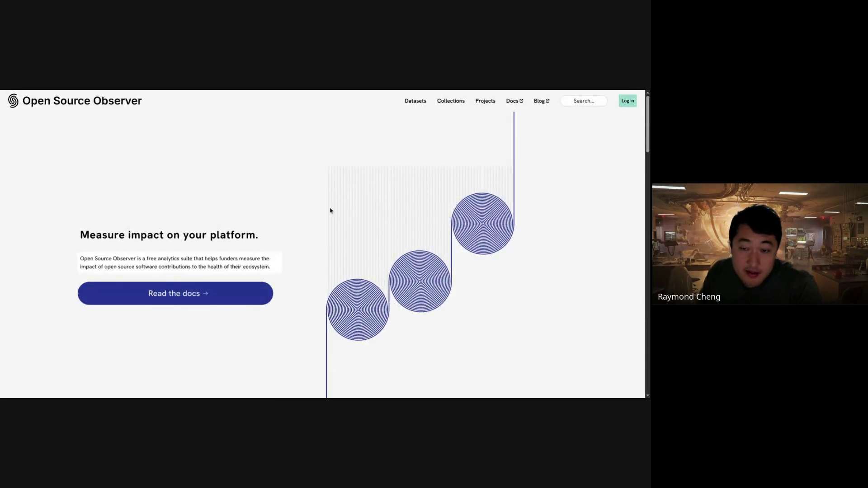
- Sign back into Open Source Observer with Google using the main account
click(627, 101)
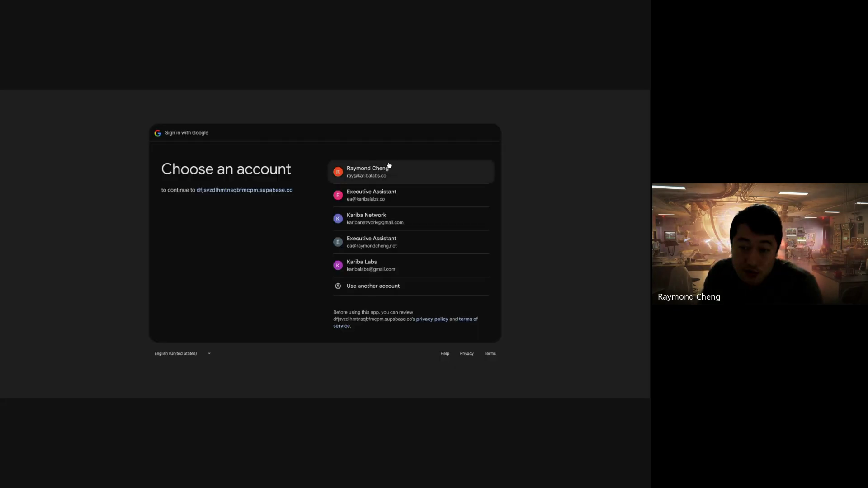
click(388, 169)
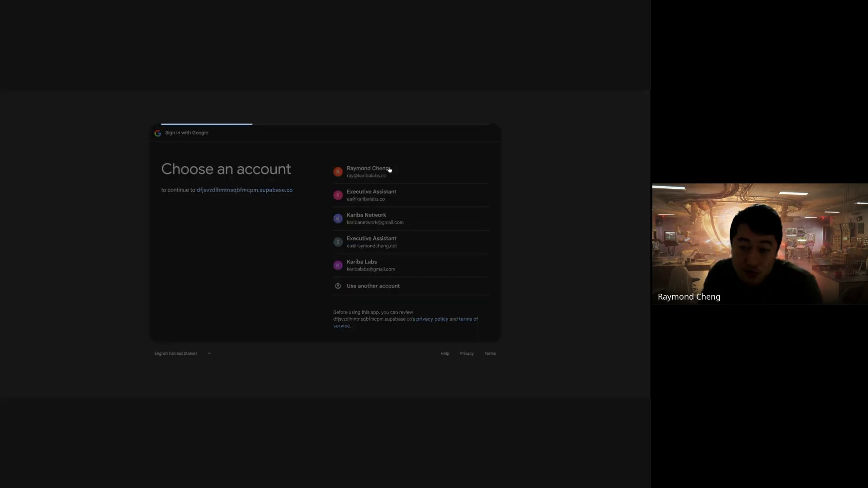
click(459, 298)
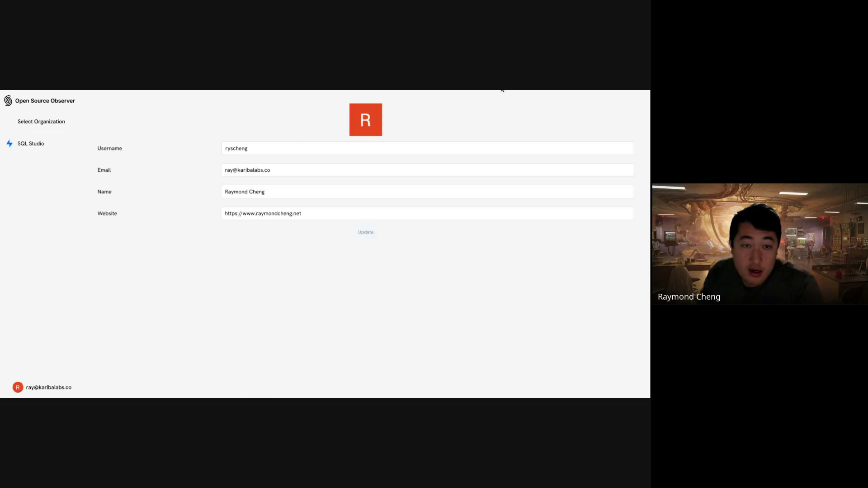
click(502, 90)
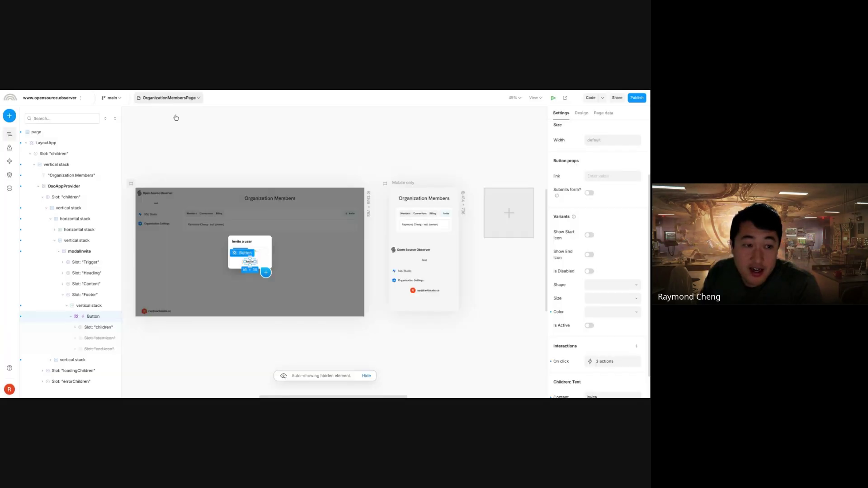
click(149, 98)
scroll(181, 253, down, 10)
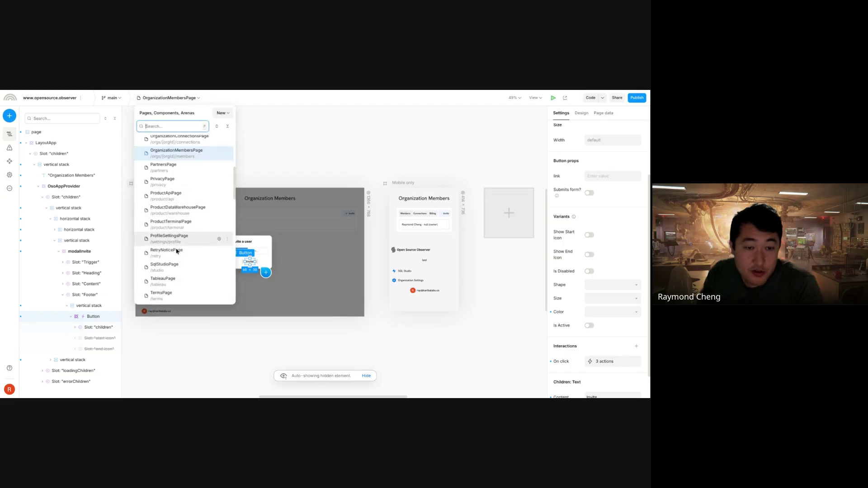
scroll(181, 257, down, 3)
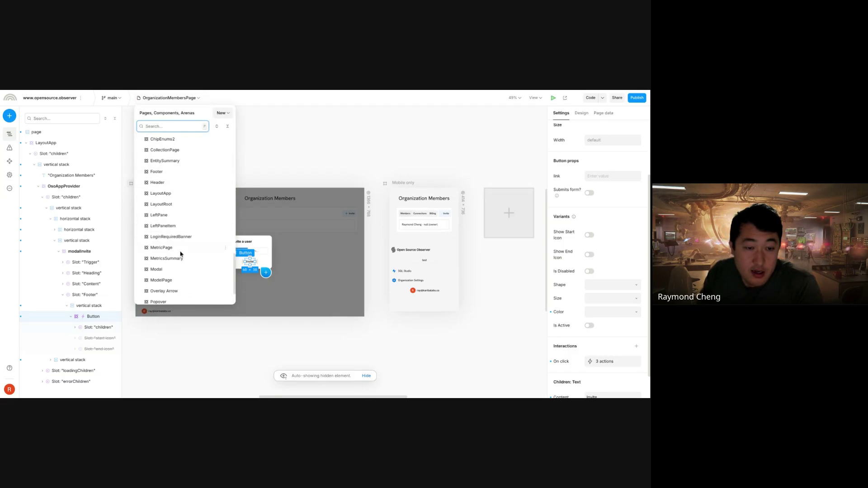
click(182, 193)
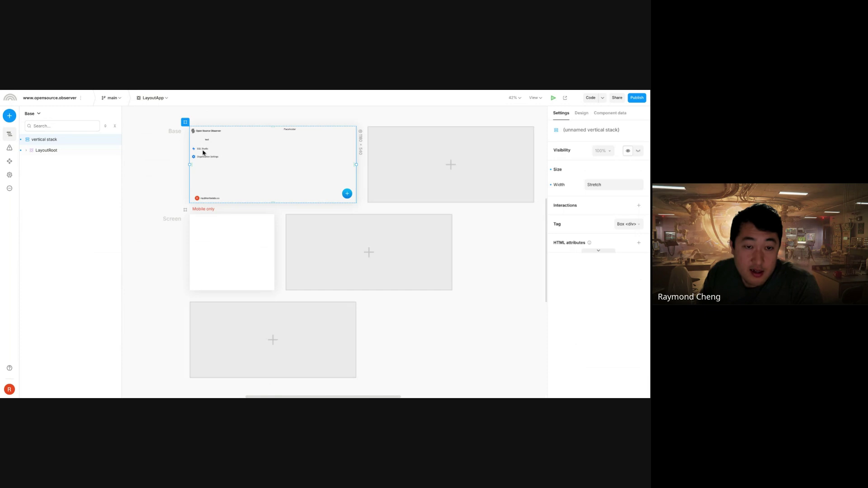
click(213, 141)
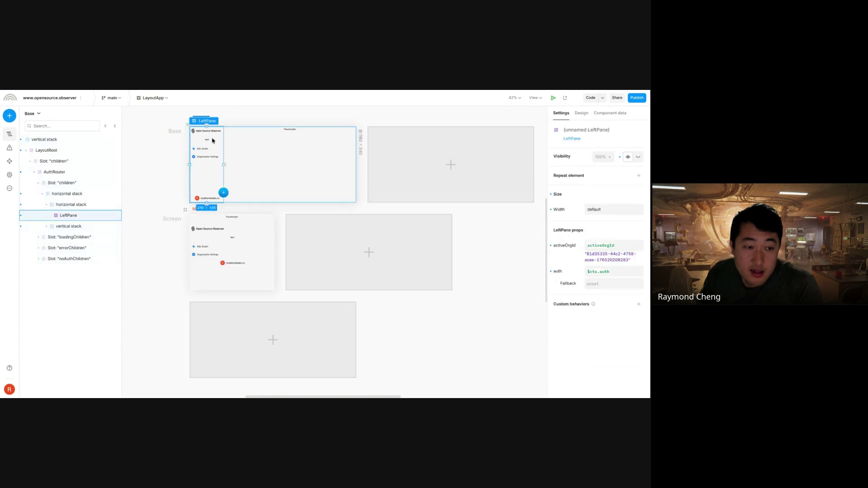
click(77, 194)
click(75, 204)
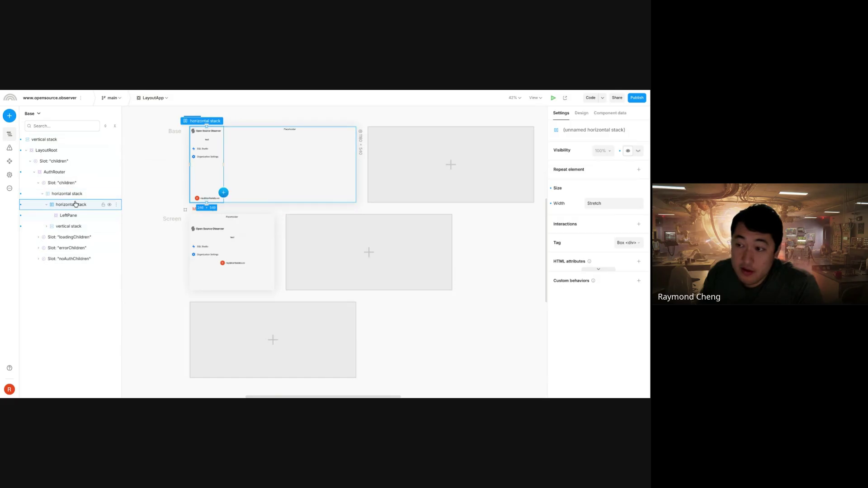
click(79, 217)
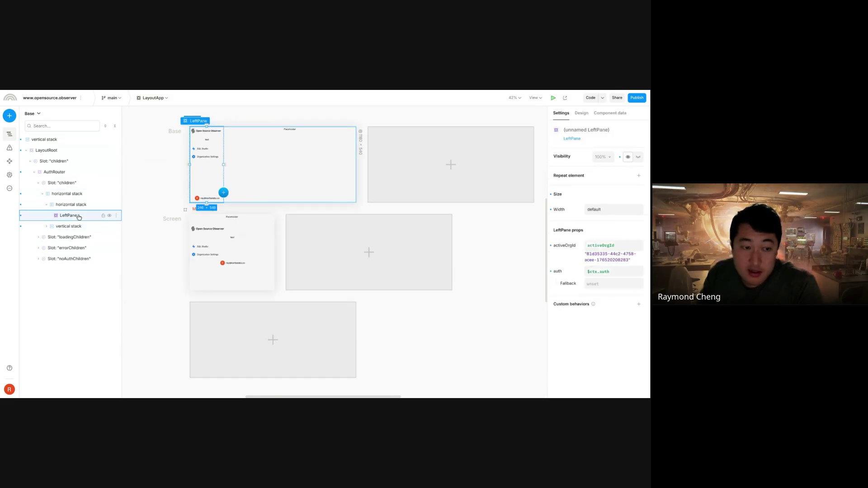
click(153, 98)
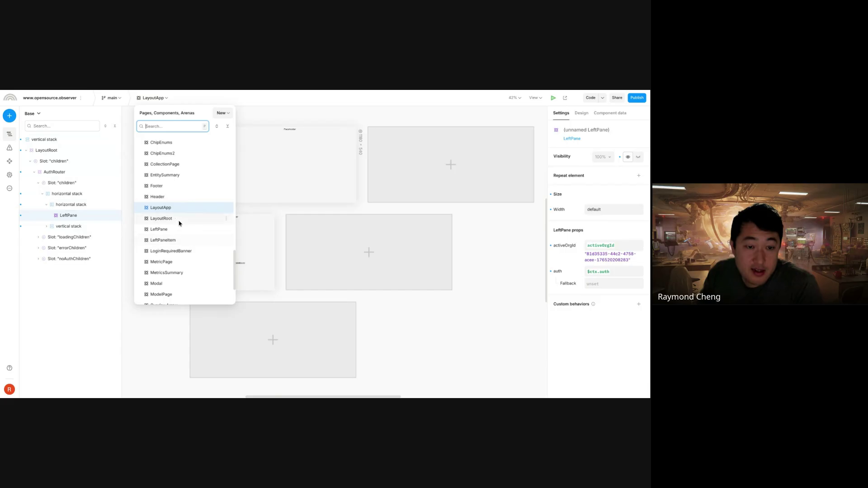
click(180, 229)
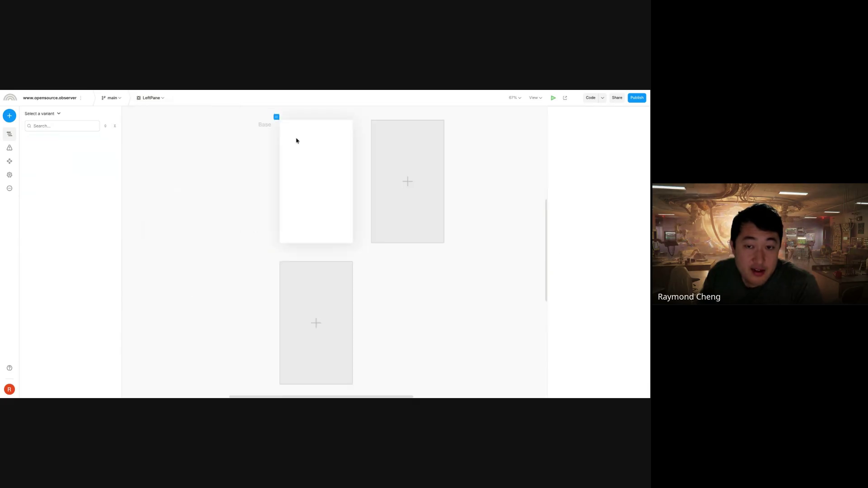
click(319, 156)
click(64, 154)
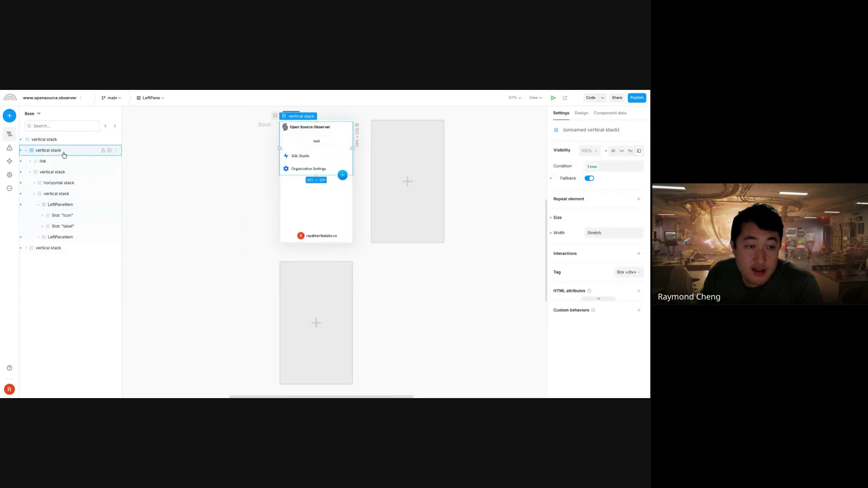
click(68, 161)
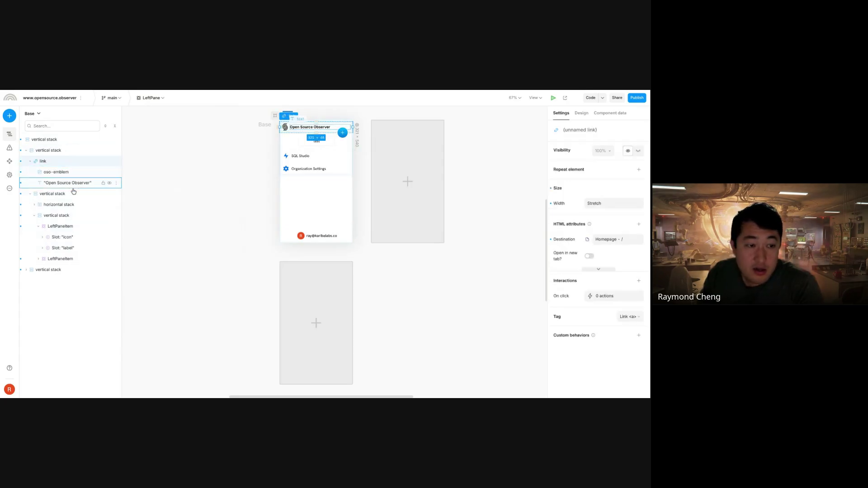
click(73, 194)
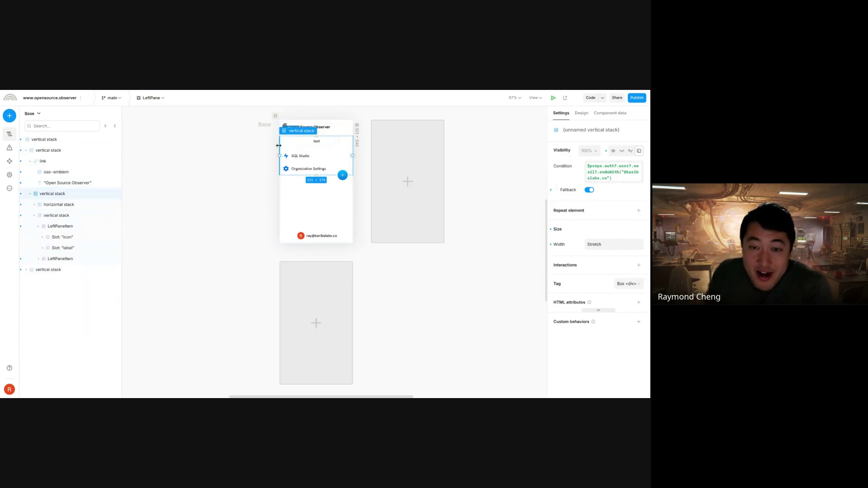
click(612, 182)
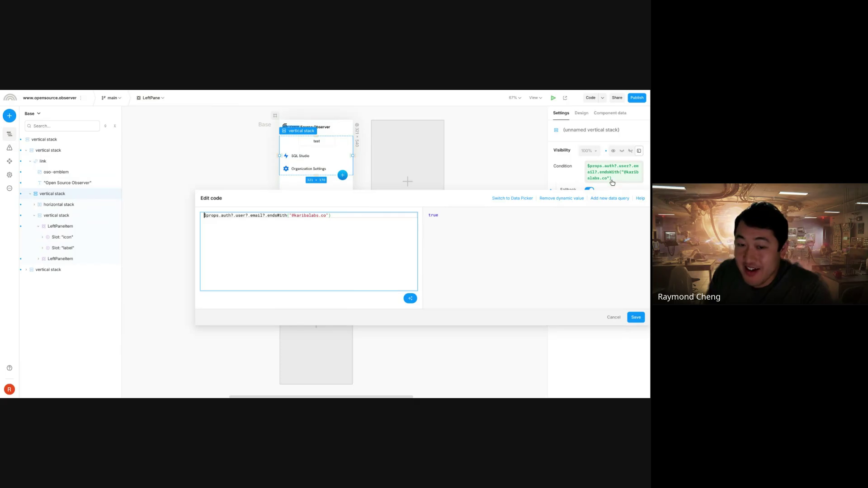
mouse_move(226, 217)
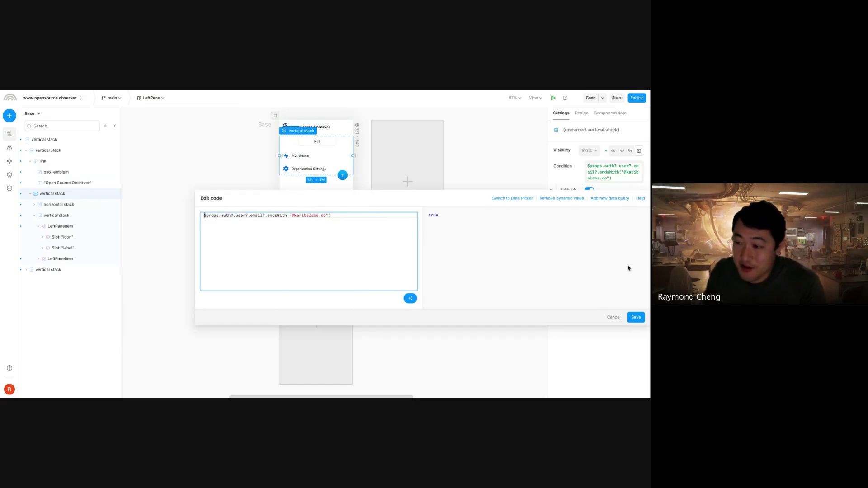
click(522, 200)
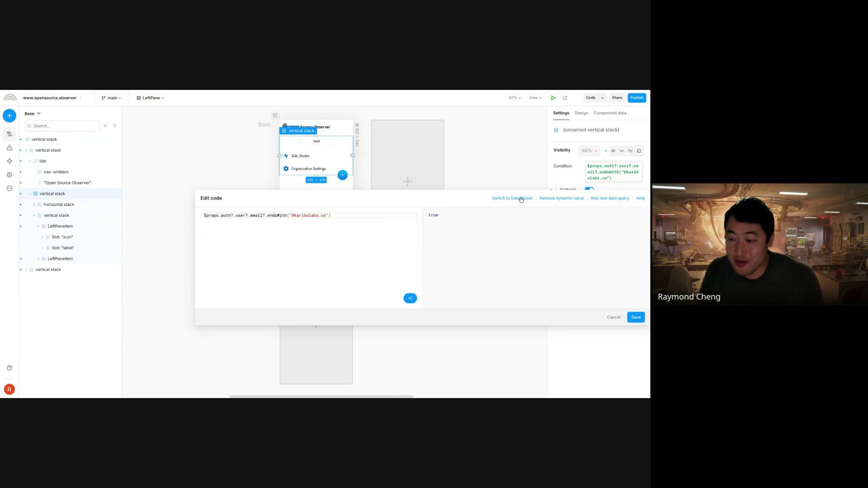
click(613, 317)
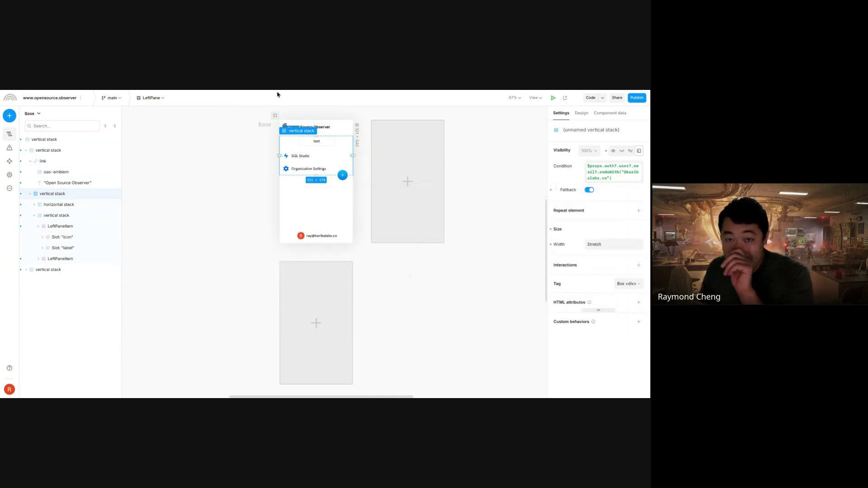
- Create the 'oso' organization via + Create Organization and select it from the dropdown
click(313, 92)
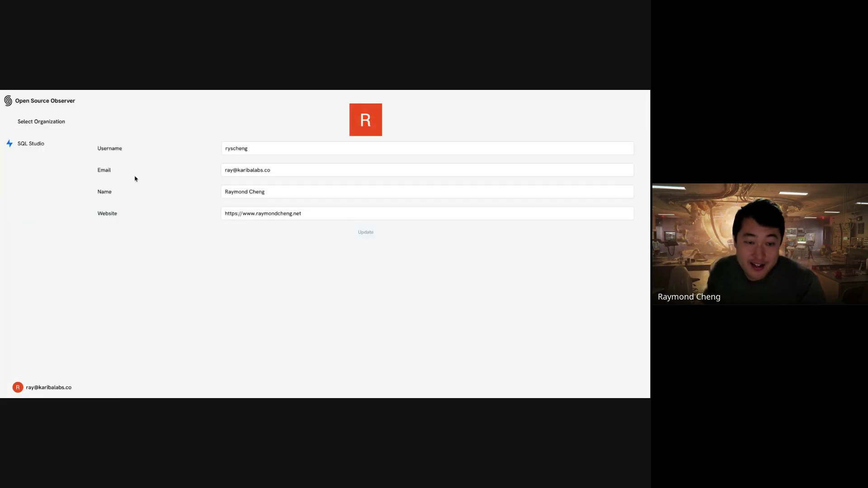
click(41, 122)
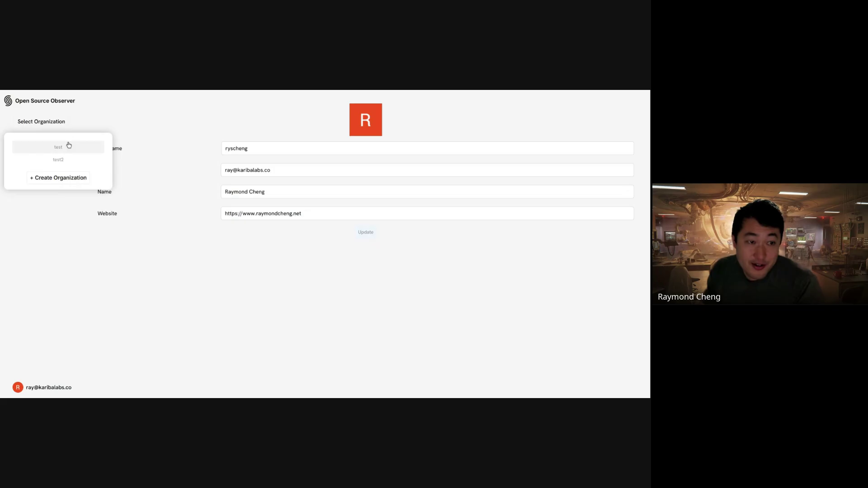
click(65, 179)
text(oso)
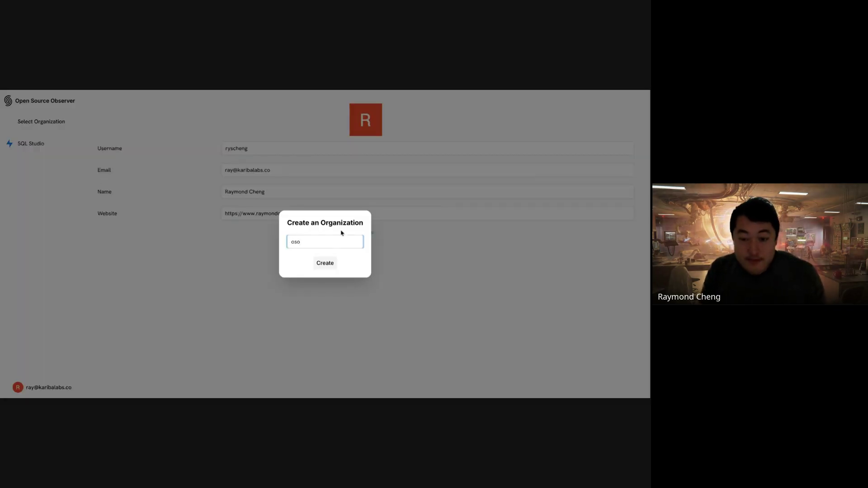
click(328, 267)
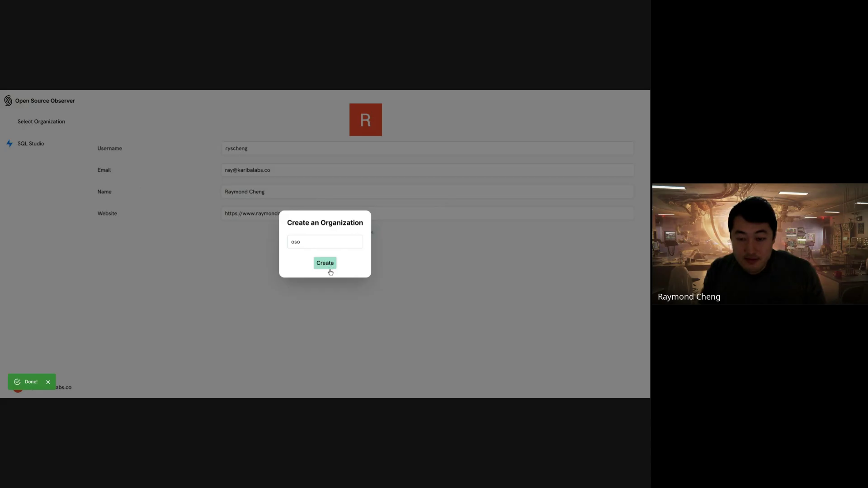
click(65, 122)
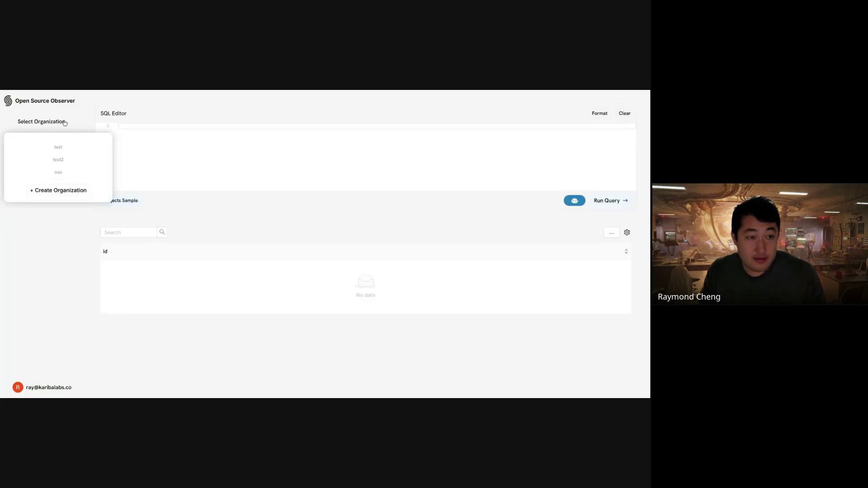
click(59, 177)
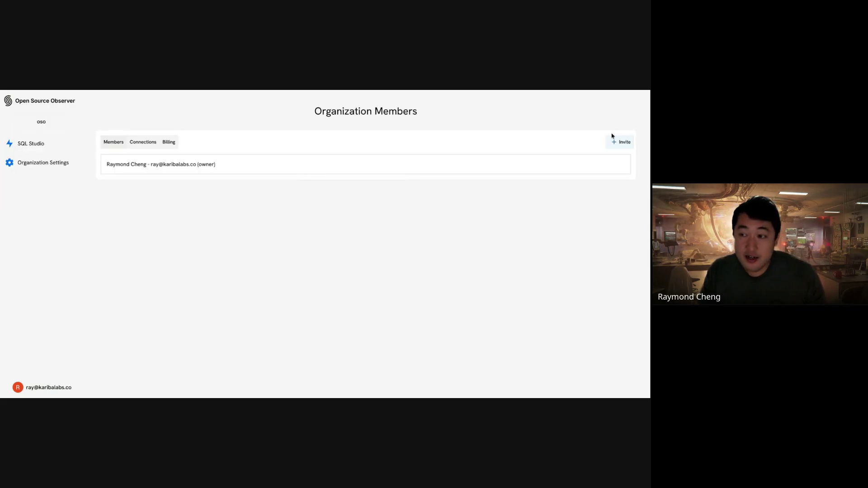
- Invite the colleague by e-mail, sending a truncated address that produces an error
click(621, 142)
click(333, 243)
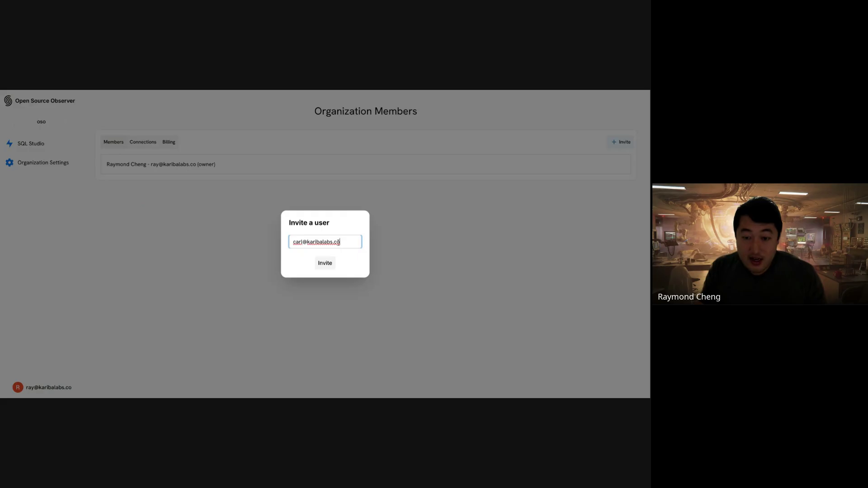
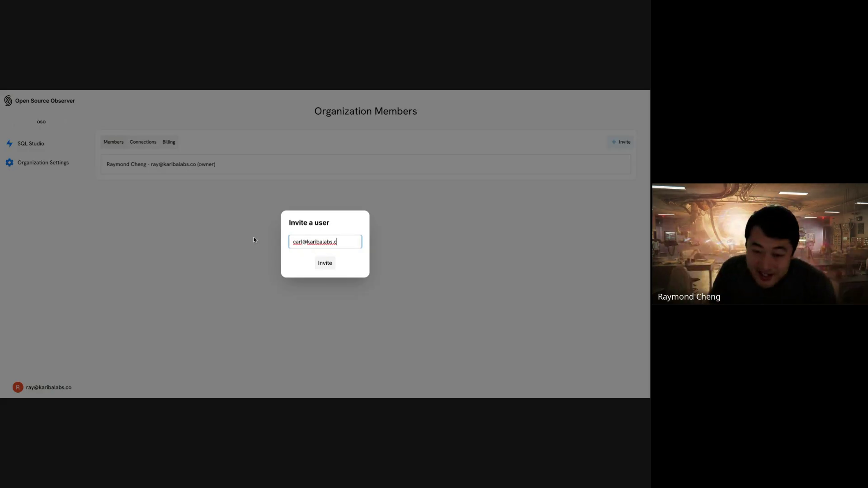
click(325, 264)
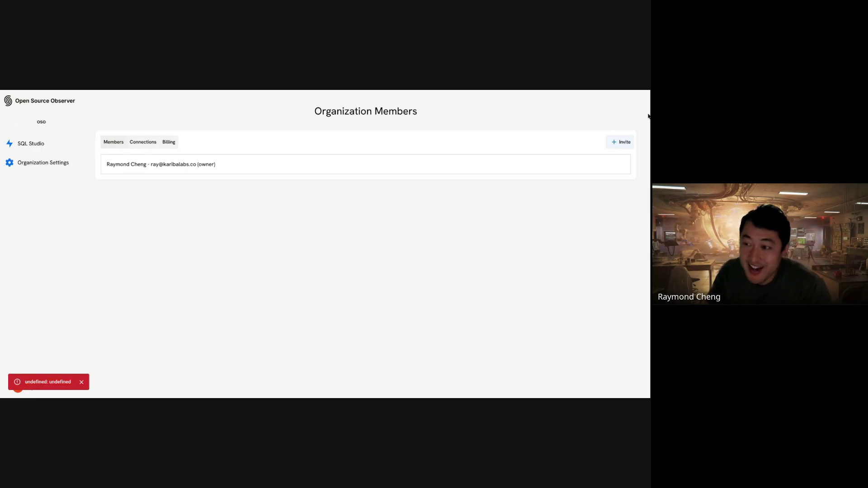
- Resend the invite with the corrected e-mail address and review the new admin member
click(619, 142)
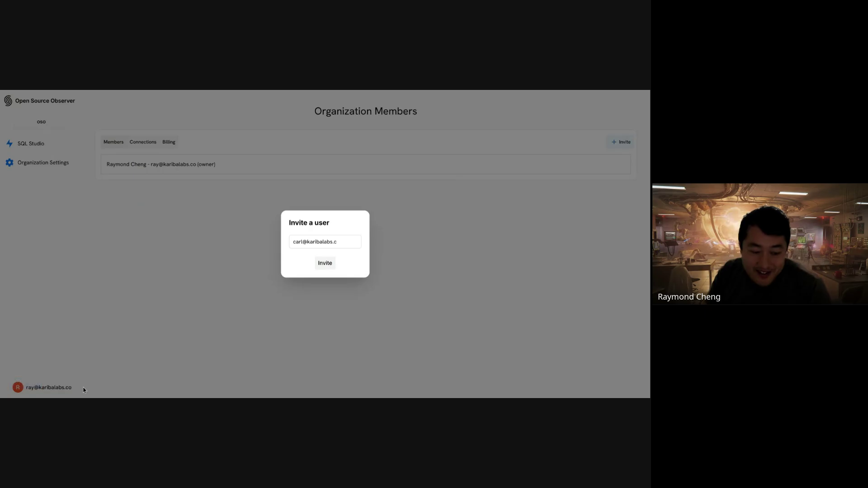
click(354, 243)
text(o)
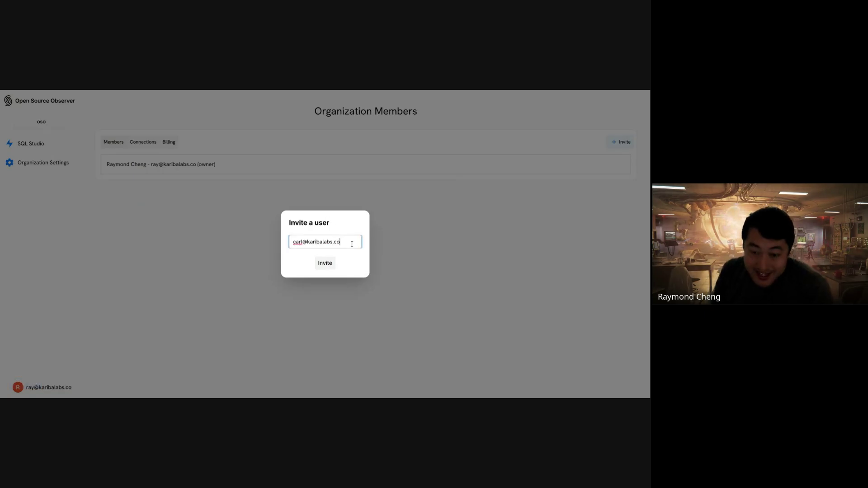
click(332, 264)
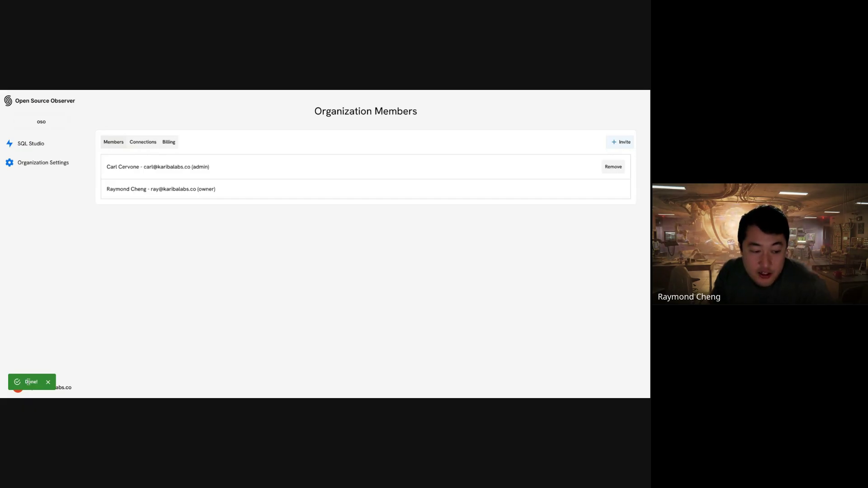
triple_click(177, 167)
click(213, 167)
triple_click(170, 166)
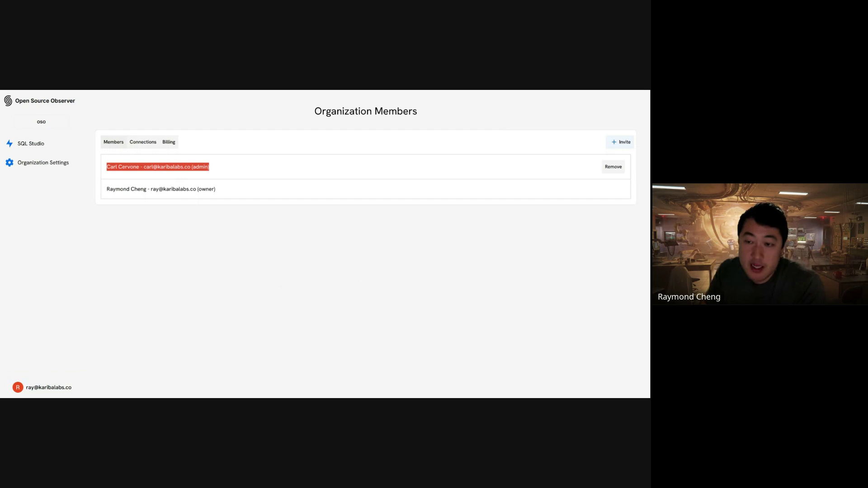
click(371, 248)
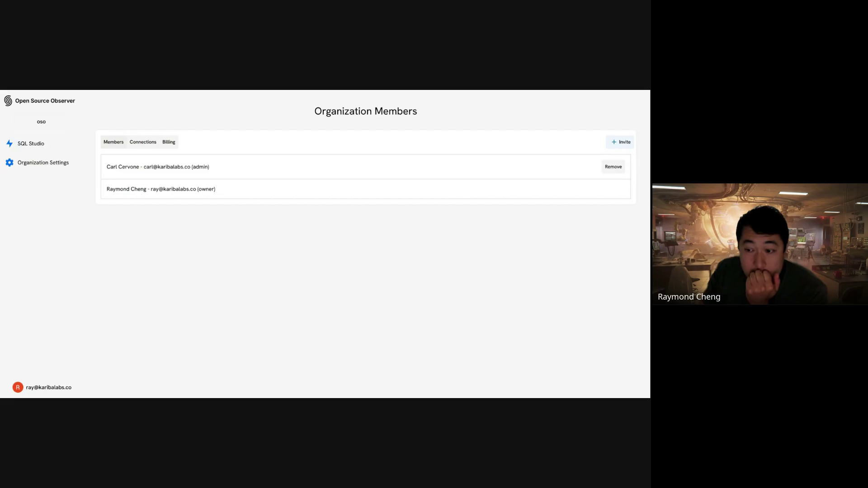
key(ctrl+Tab)
- Open OrganizationBillingPage from the LeftPane's Pages, Components, Arenas list
click(146, 99)
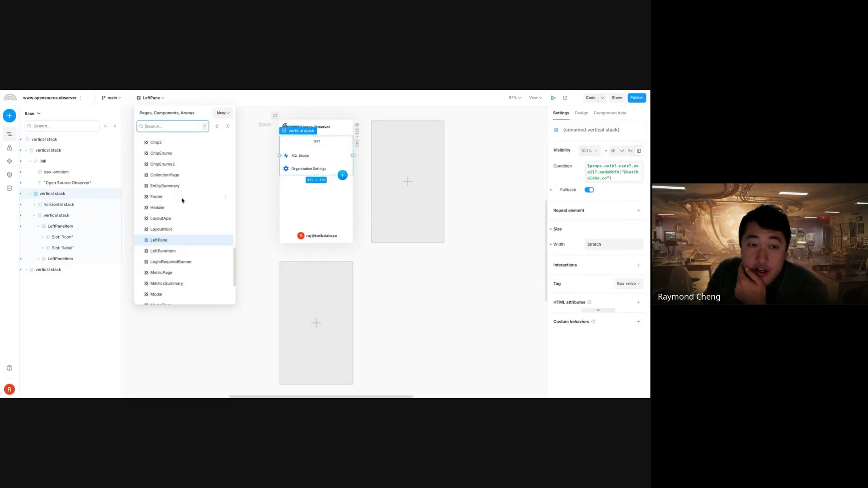
scroll(180, 276, down, 10)
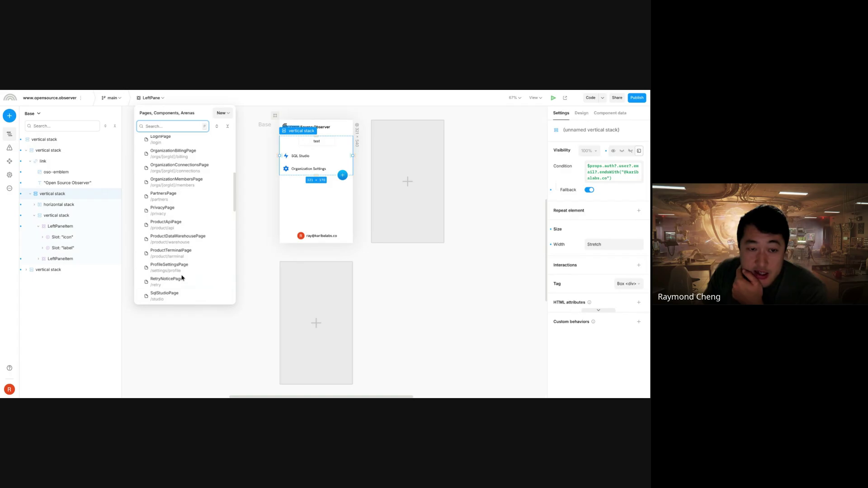
click(191, 154)
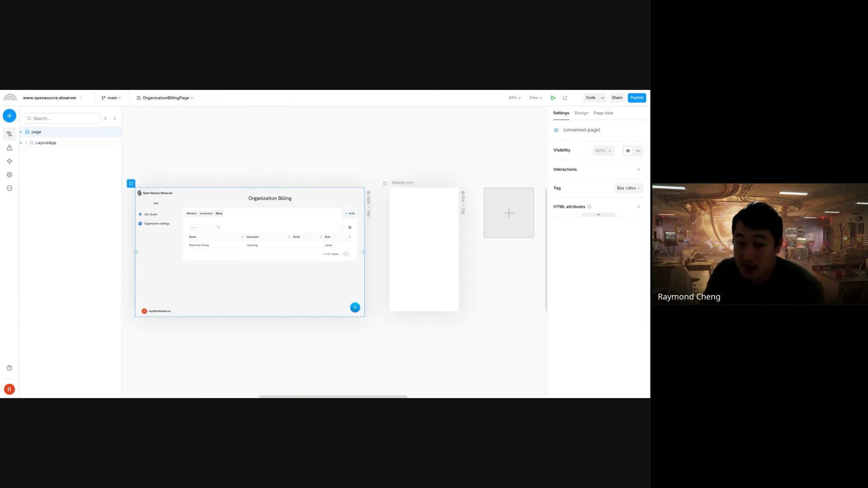
key(ctrl+Tab)
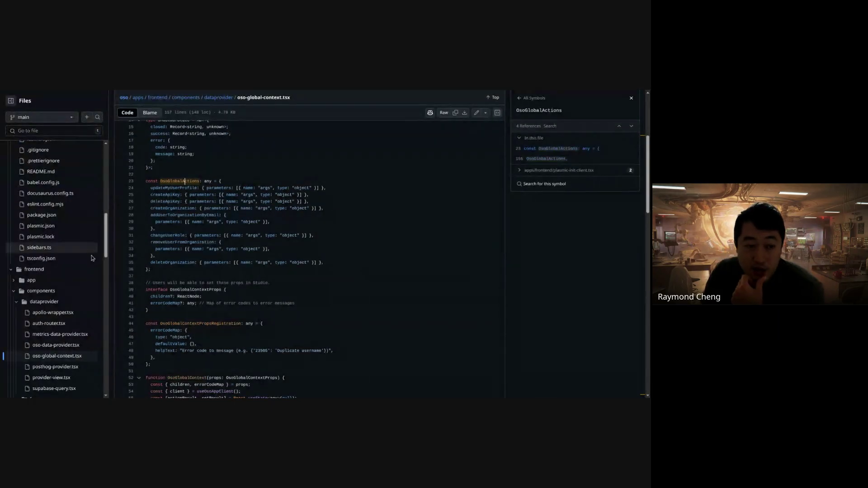
- Read through lib/clients/oso-app.ts on GitHub, then open oso-app.test.ts
scroll(77, 343, down, 5)
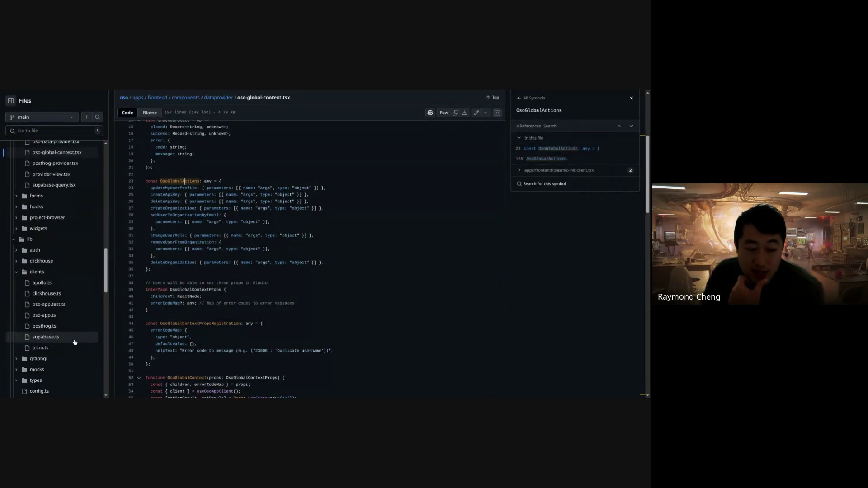
click(44, 315)
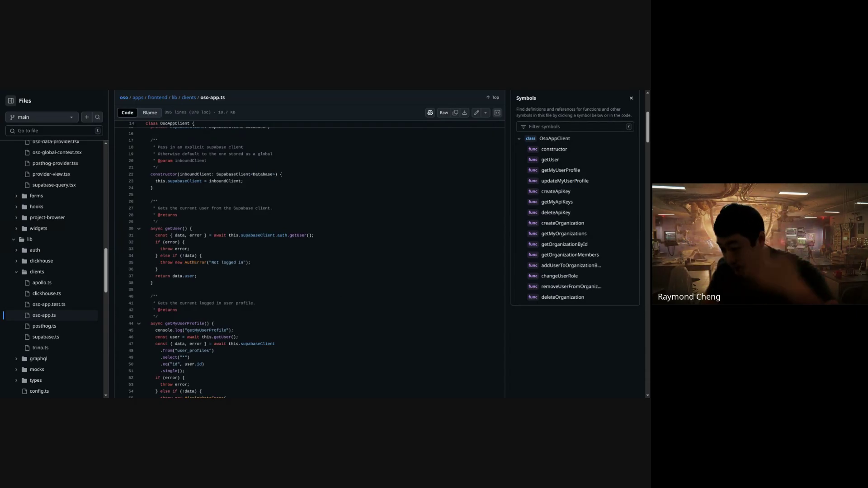
scroll(338, 276, down, 1)
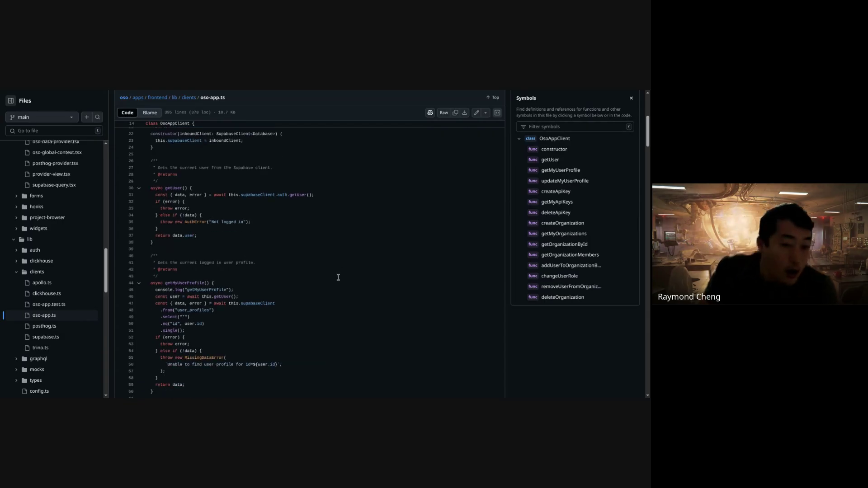
scroll(348, 272, down, 1)
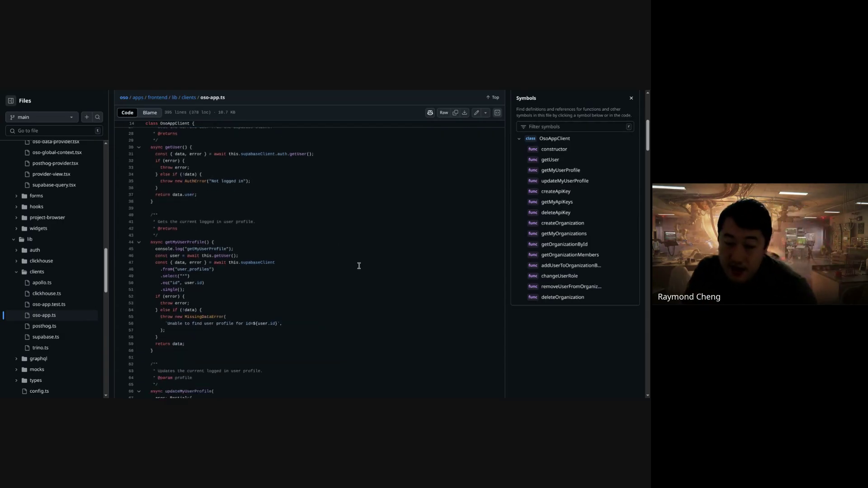
scroll(358, 266, up, 2)
scroll(348, 233, up, 3)
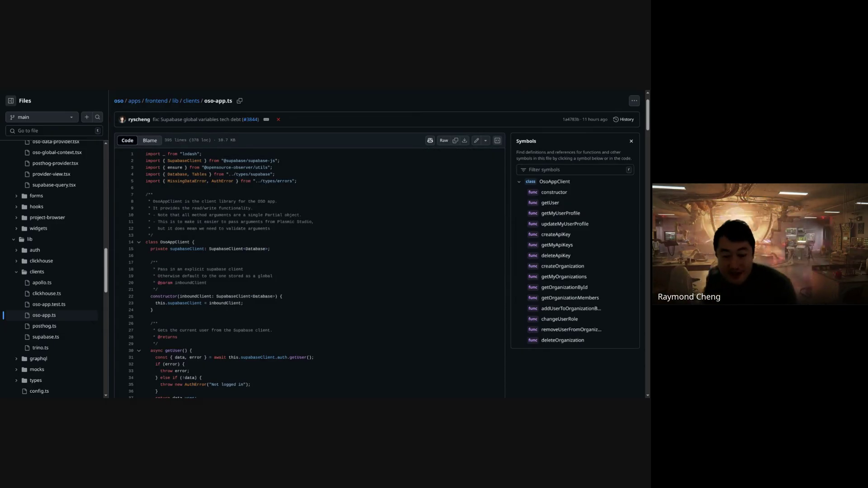
scroll(386, 238, down, 12)
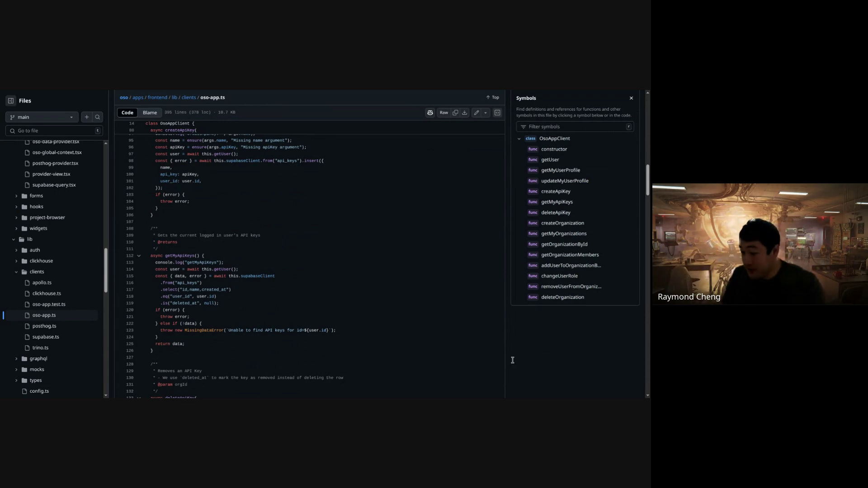
click(67, 304)
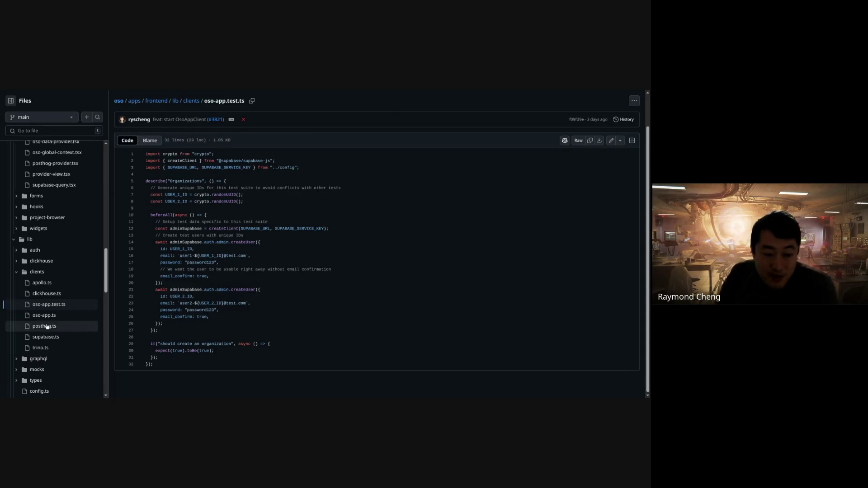
- Open oso-global-context.tsx, select its actions code and list all references to 'type'
scroll(63, 327, up, 3)
scroll(64, 327, up, 2)
click(66, 346)
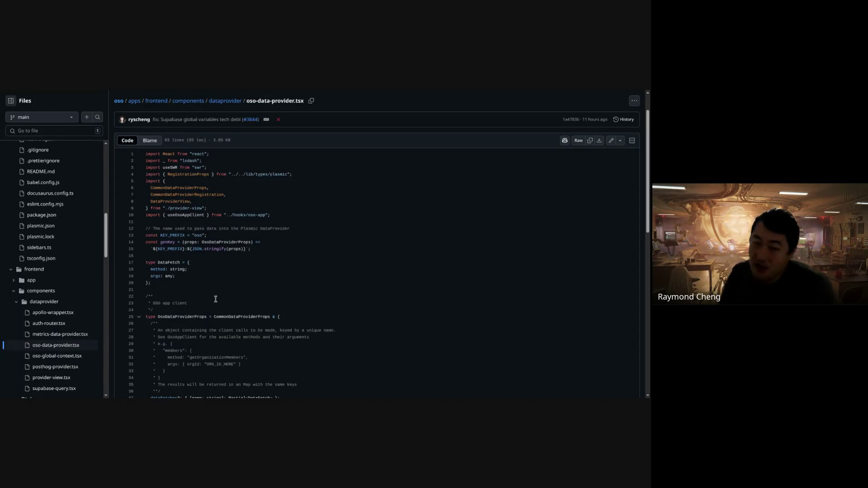
click(50, 355)
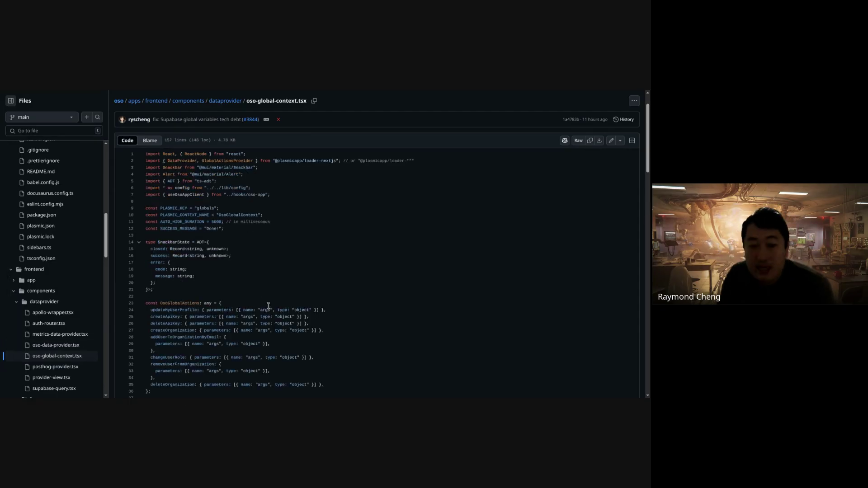
scroll(261, 303, down, 3)
drag(183, 188, 235, 248)
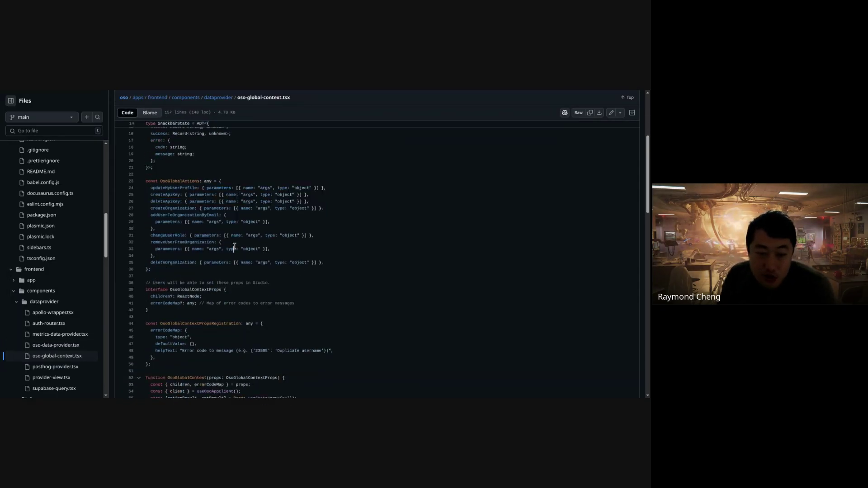
click(231, 248)
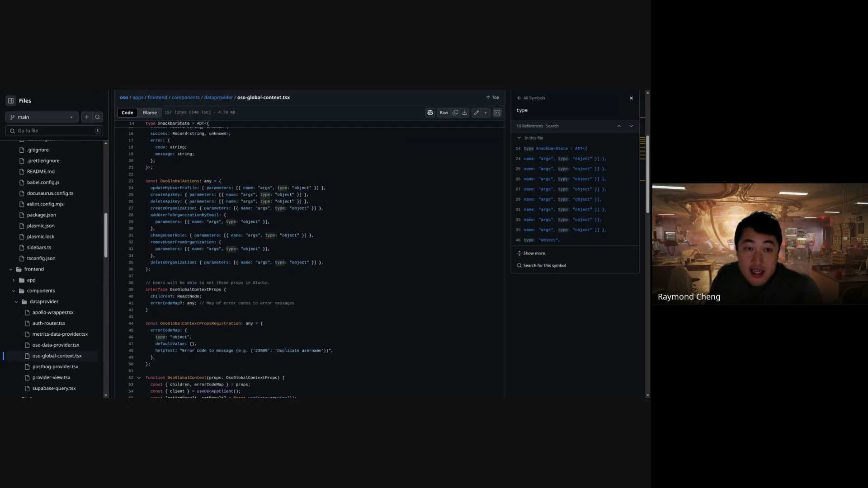
key(ctrl+Tab)
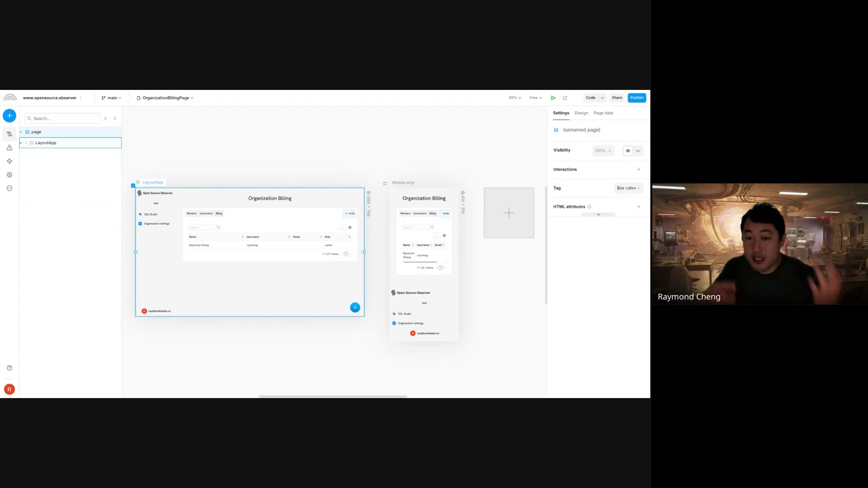
- Insert a vertical stack below the members table, with a horizontal stack inside it
click(292, 245)
click(277, 233)
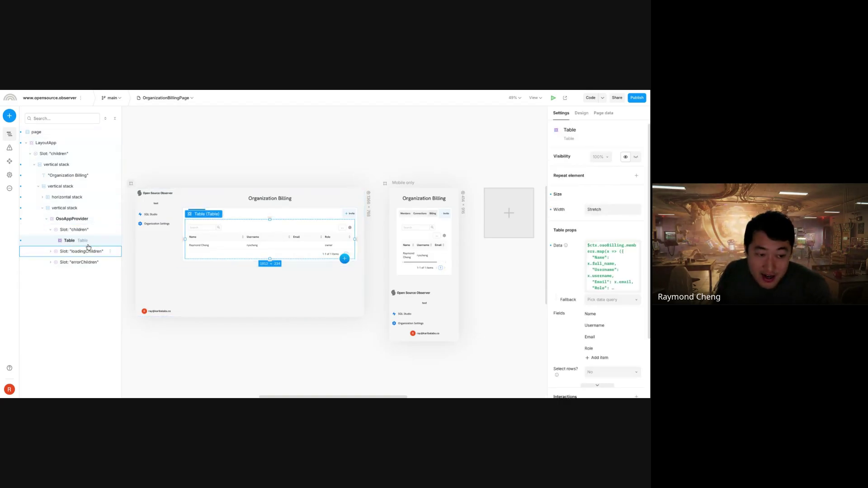
text(qver)
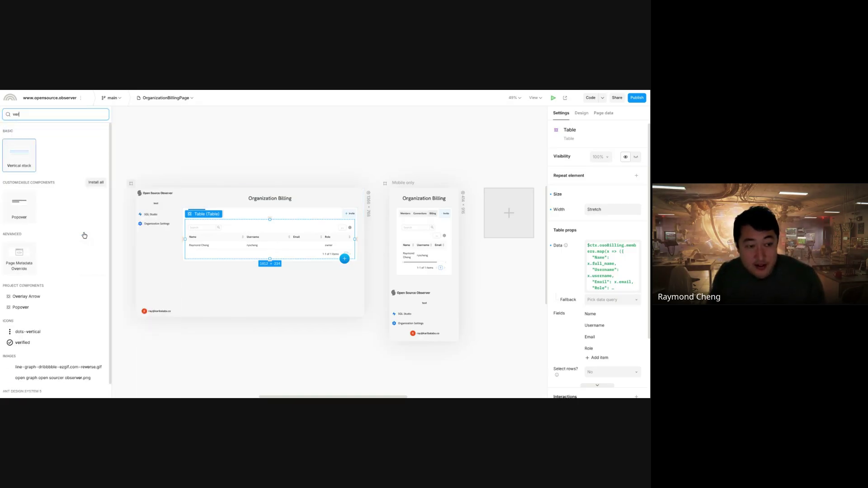
key(Return)
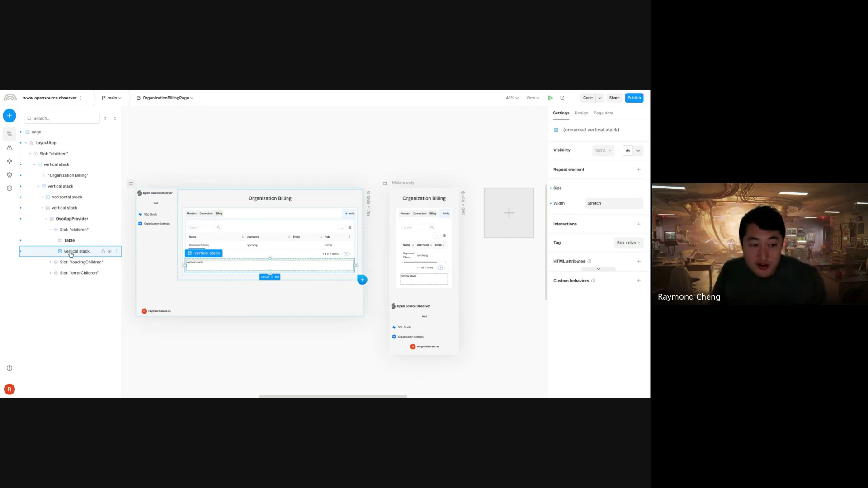
text(qhori)
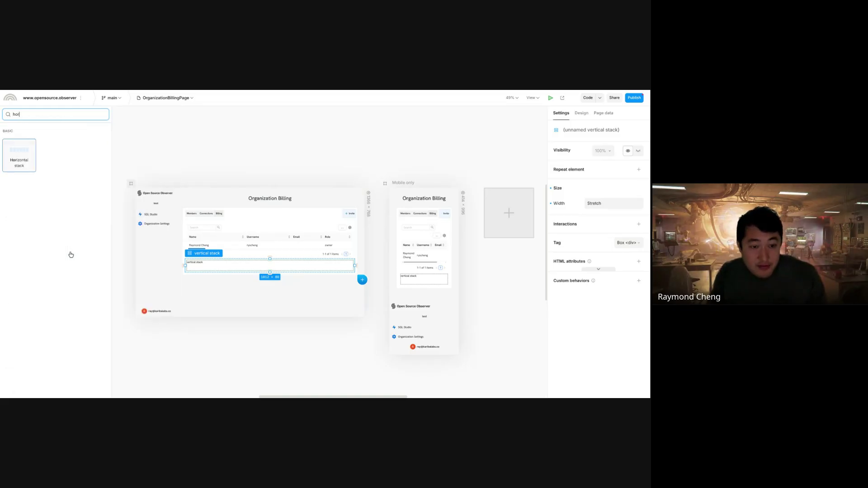
key(Return)
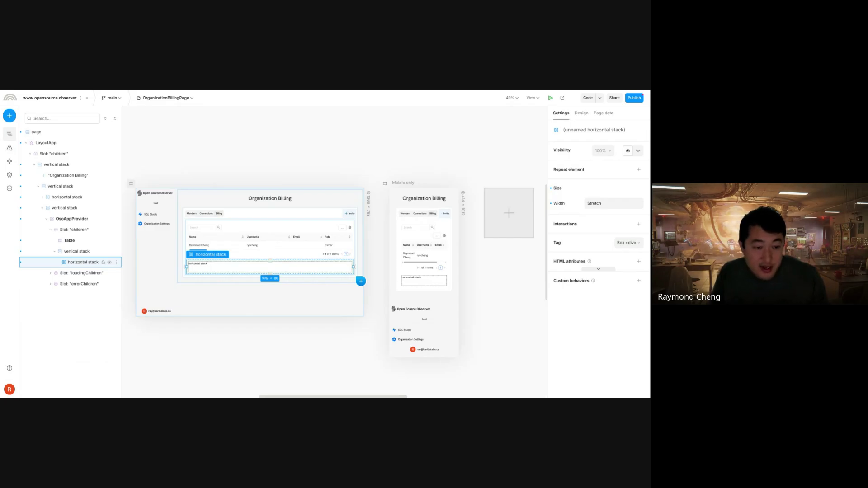
- Fill the horizontal stack with two texts reading 'My credits' and '1000000'
right_click(69, 262)
key(Escape)
text(qtex)
key(Return)
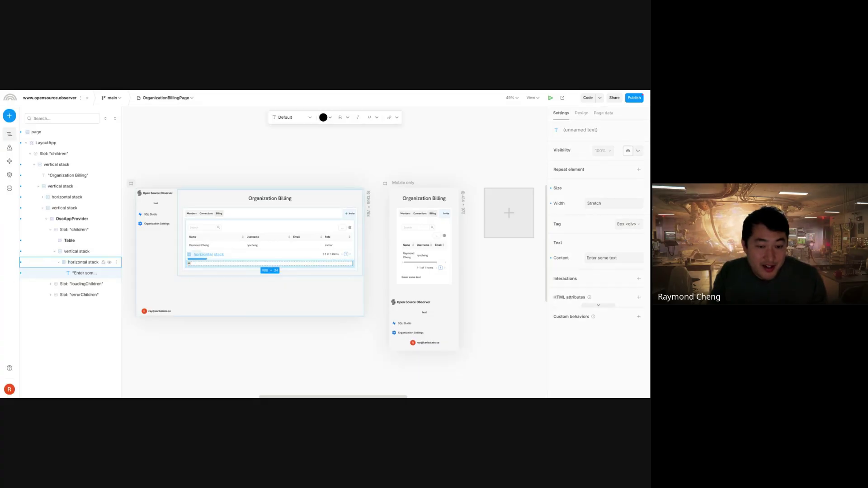
key(Escape)
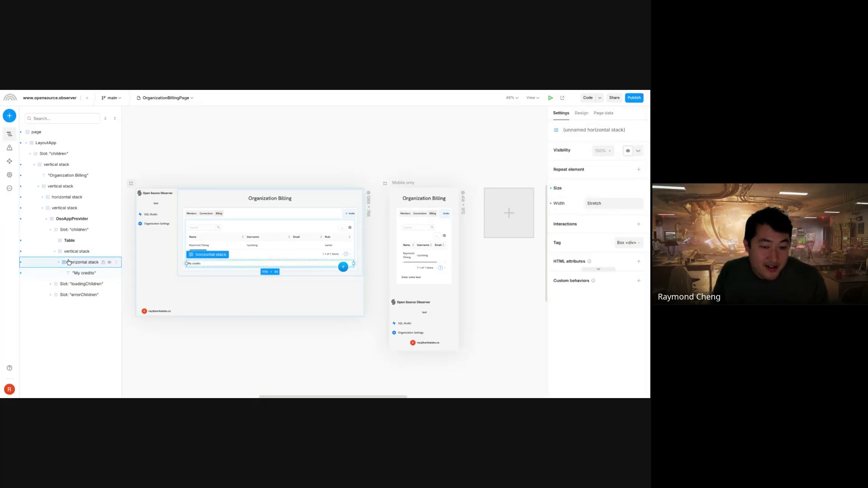
text(q)
text(text)
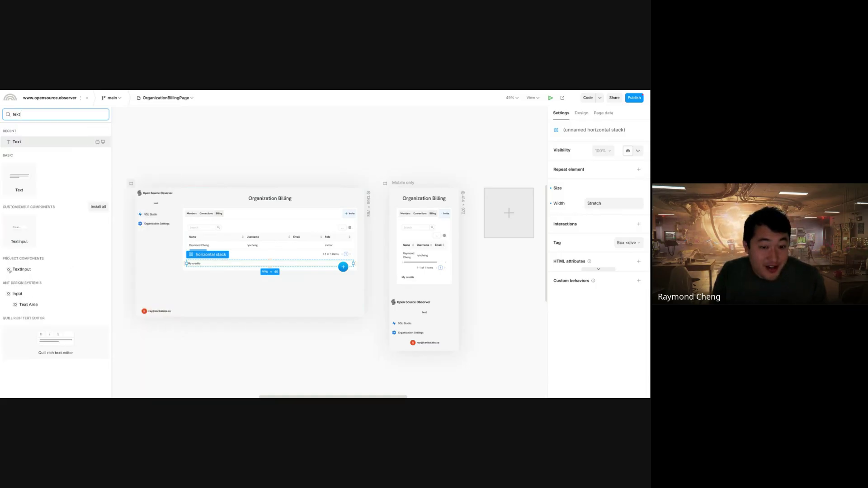
key(Return)
key(Return)
text(1000000)
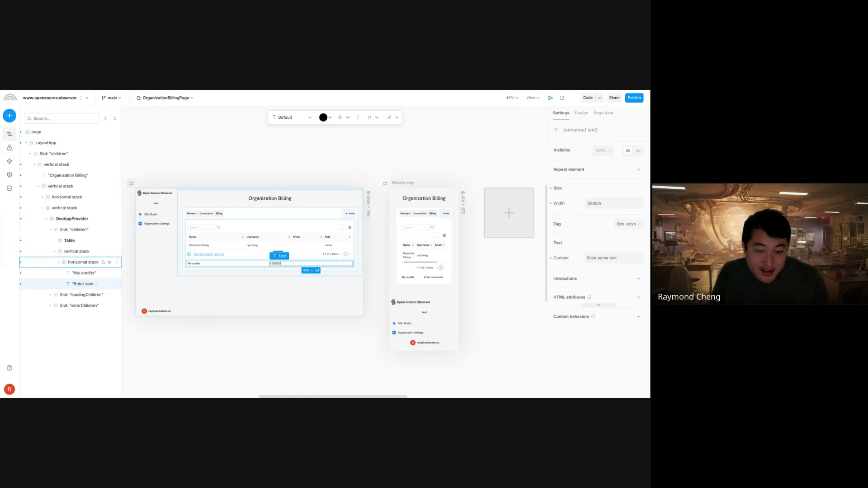
- Add a 'BILLING' heading text to the vertical stack, placed above the My credits row
click(70, 252)
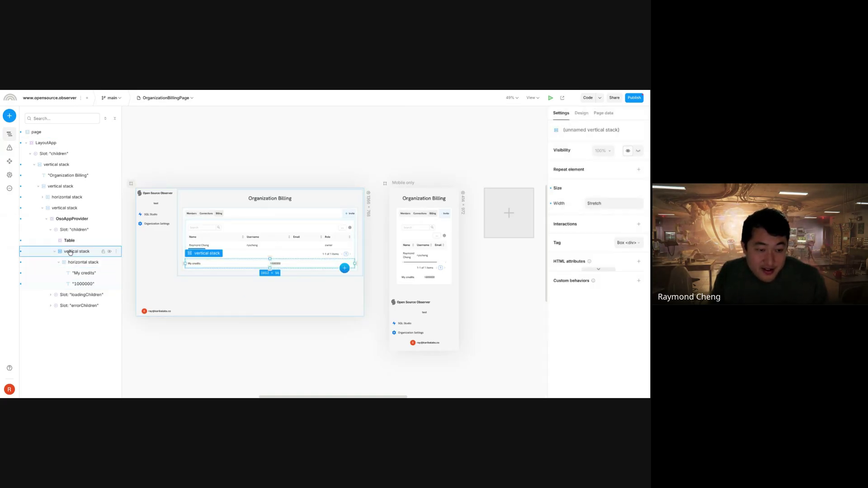
text(qte)
key(Return)
drag(87, 293, 87, 261)
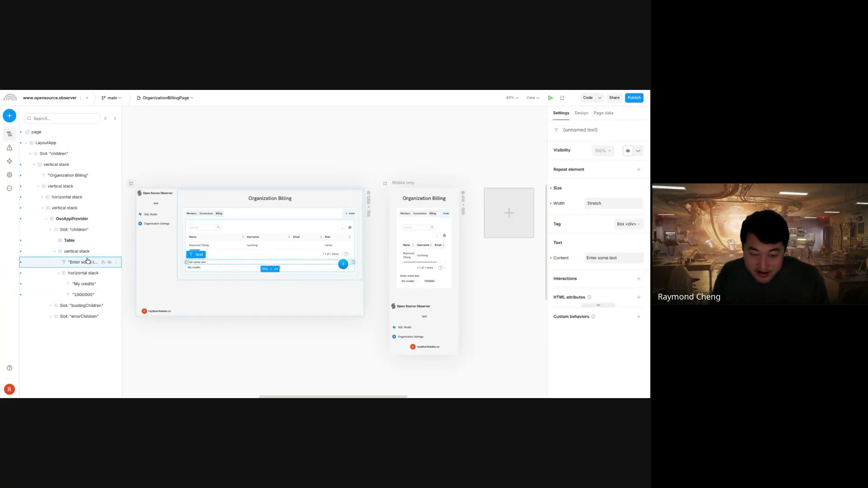
key(Return)
key(BackSpace)
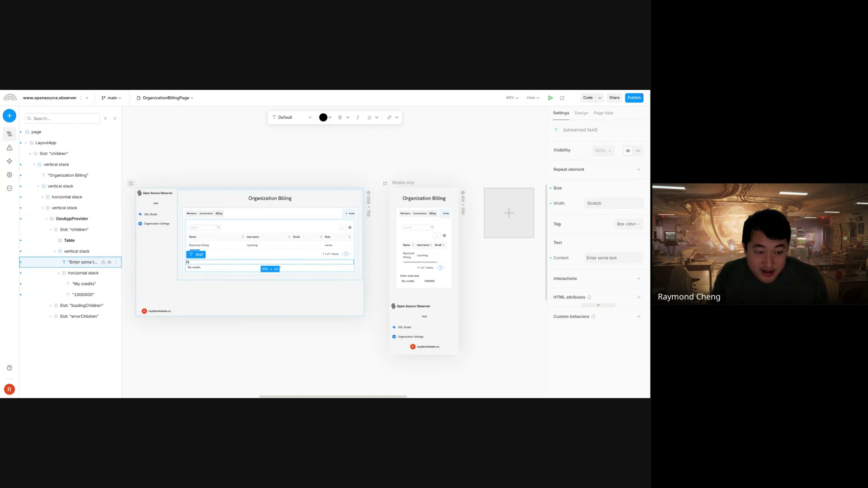
click(191, 298)
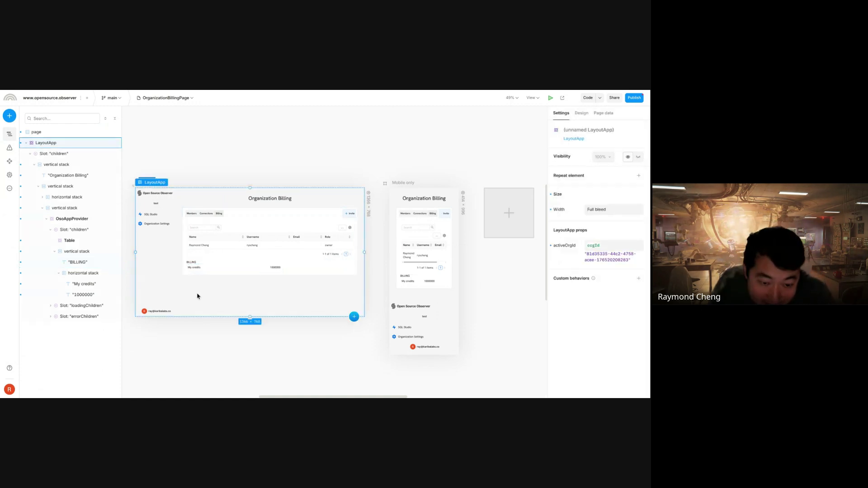
click(212, 268)
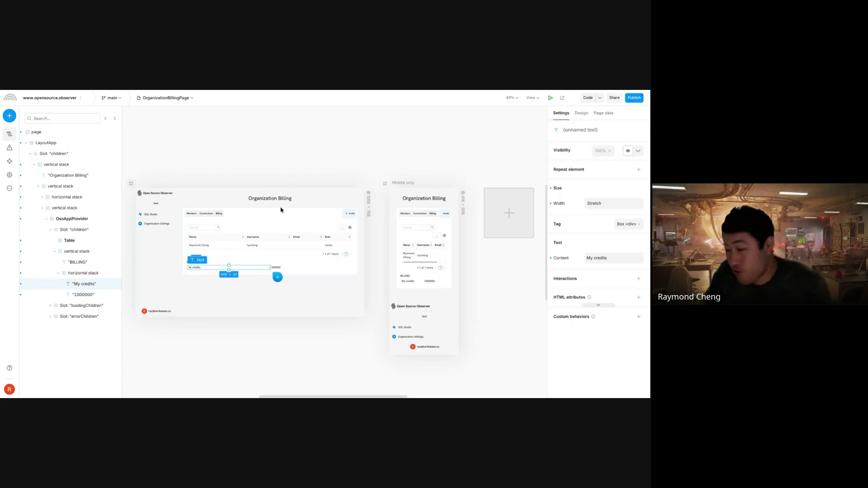
click(281, 269)
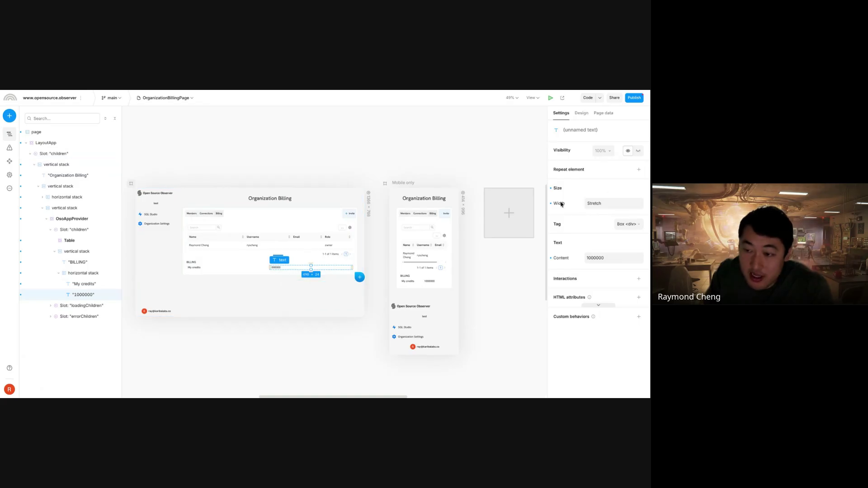
click(69, 220)
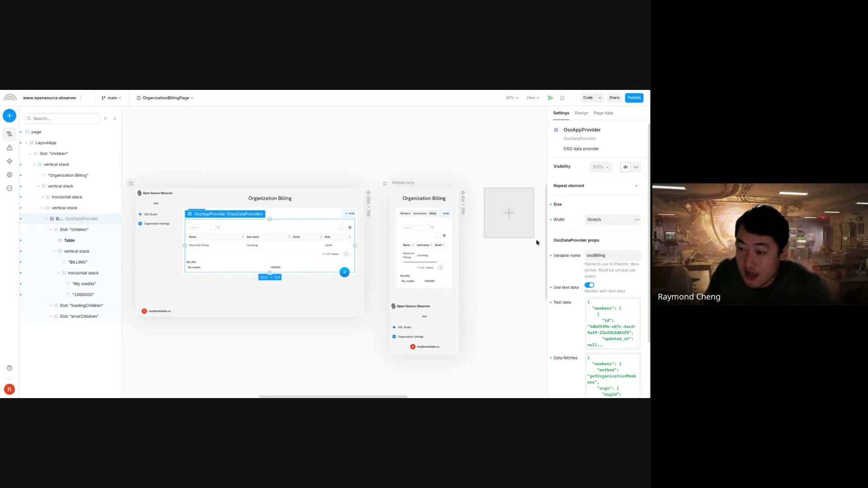
click(613, 324)
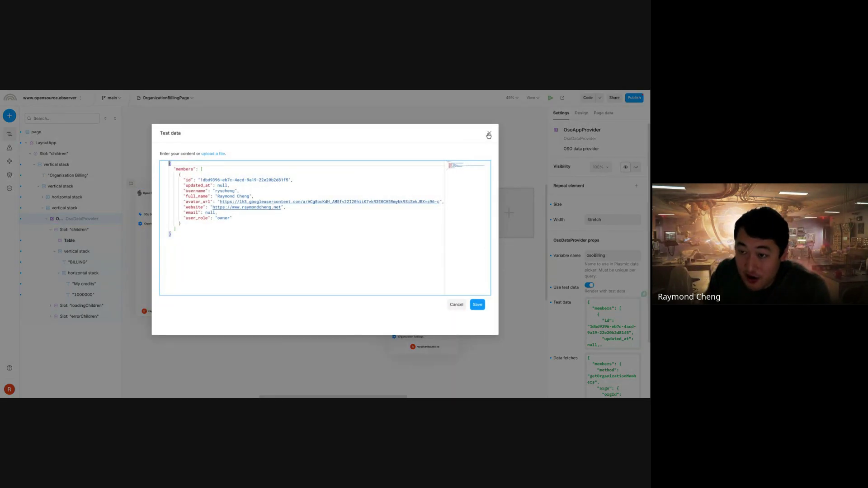
click(489, 136)
click(612, 375)
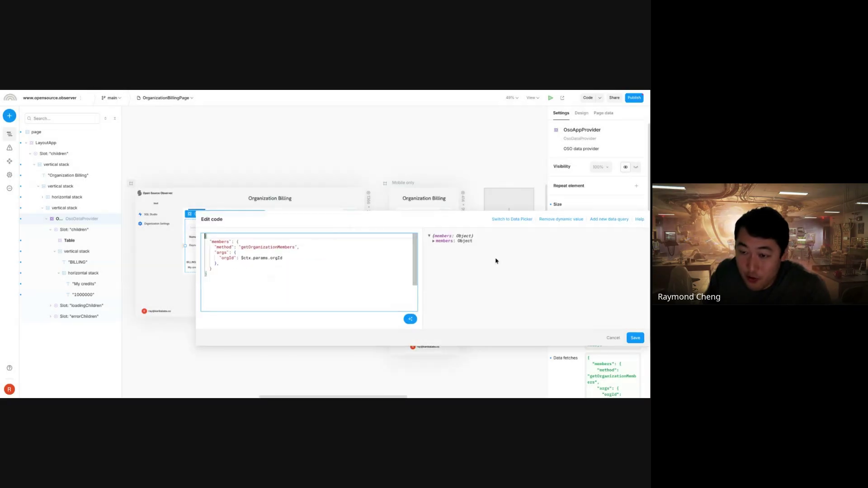
click(617, 339)
click(303, 262)
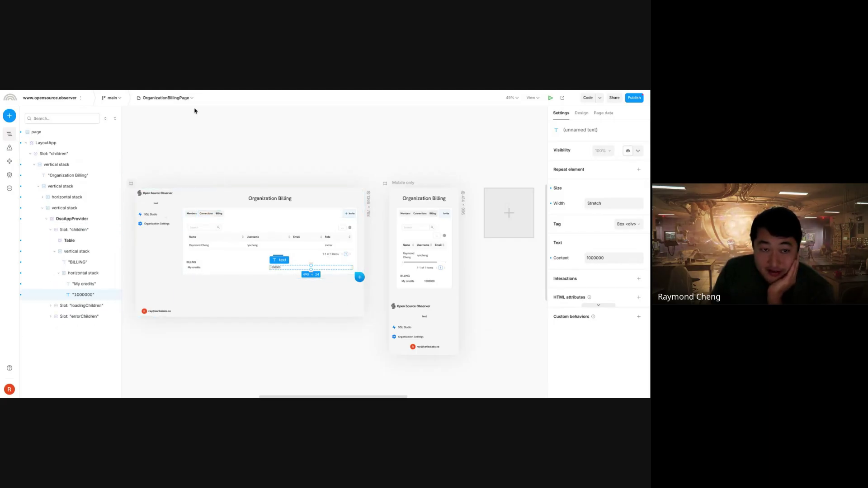
- Switch to OrganizationConnectionsPage from the page list and select its members table
click(165, 98)
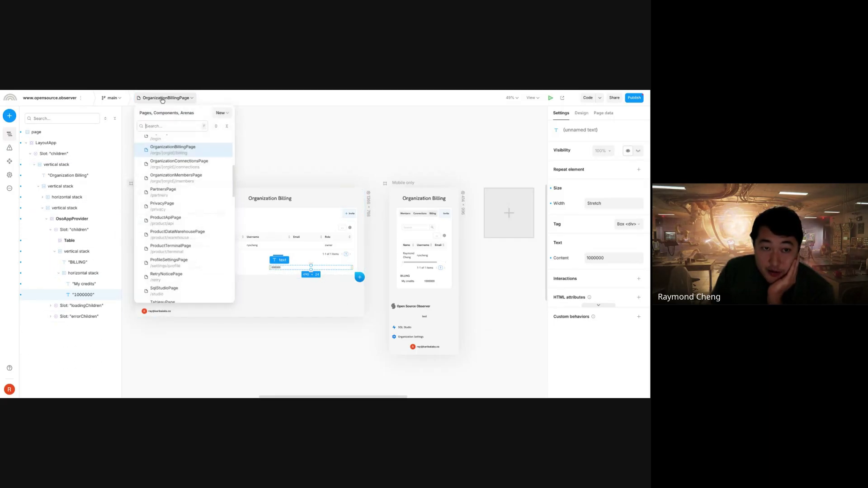
scroll(199, 250, up, 2)
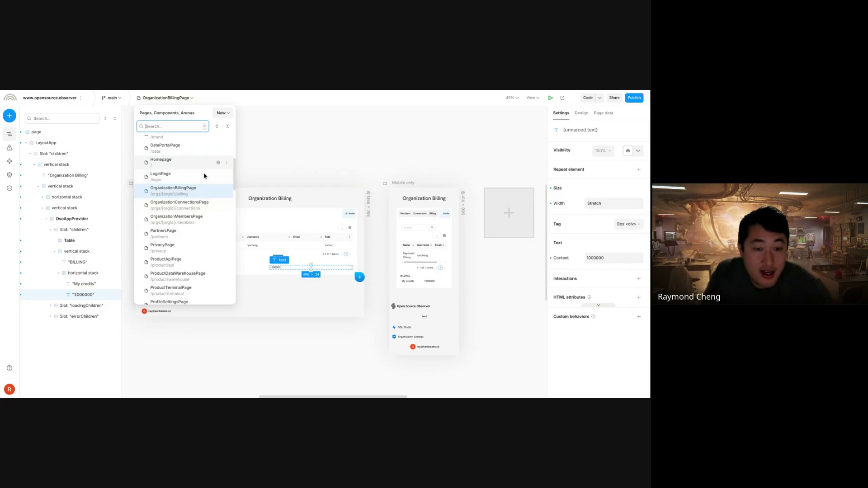
click(192, 203)
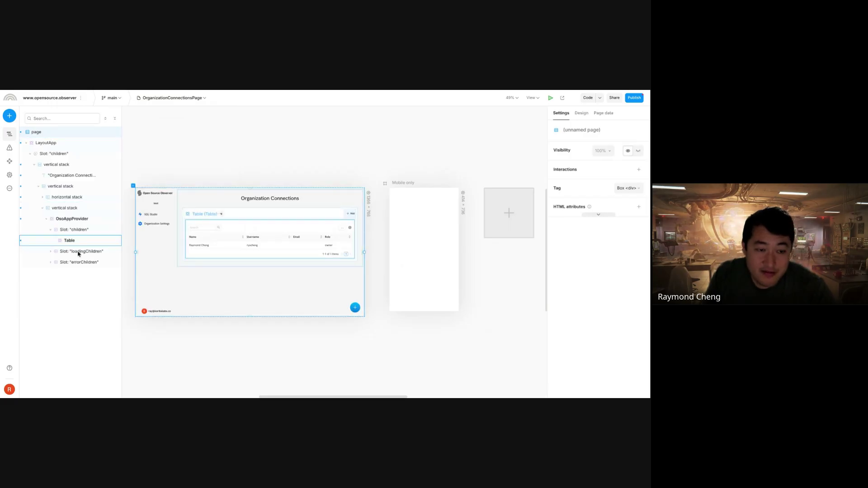
click(245, 252)
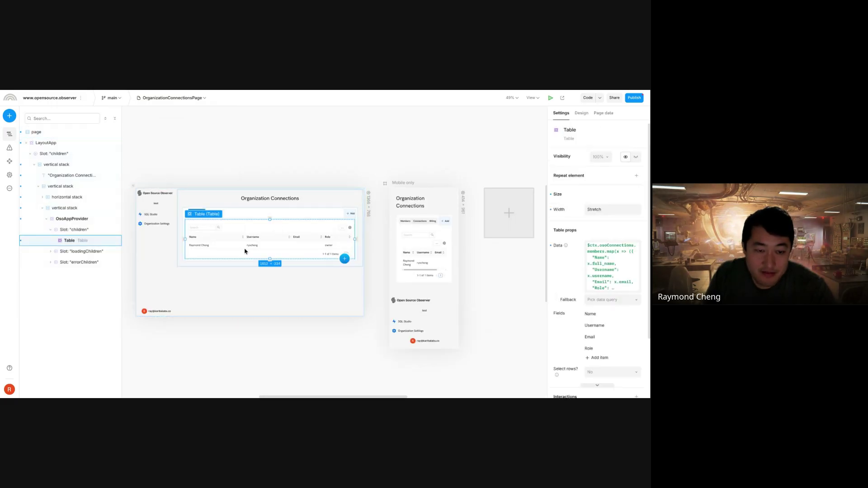